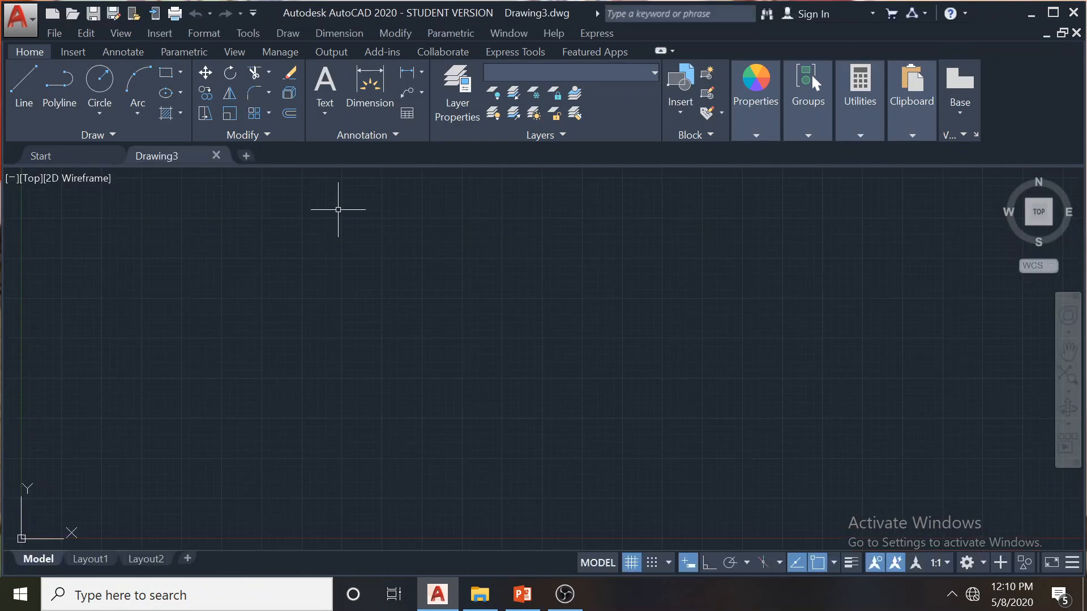
# Try out single-line text reading "fdfdfd" with a height of 0.2 and a rotation of 0, and delete it
pyautogui.click(324, 113)
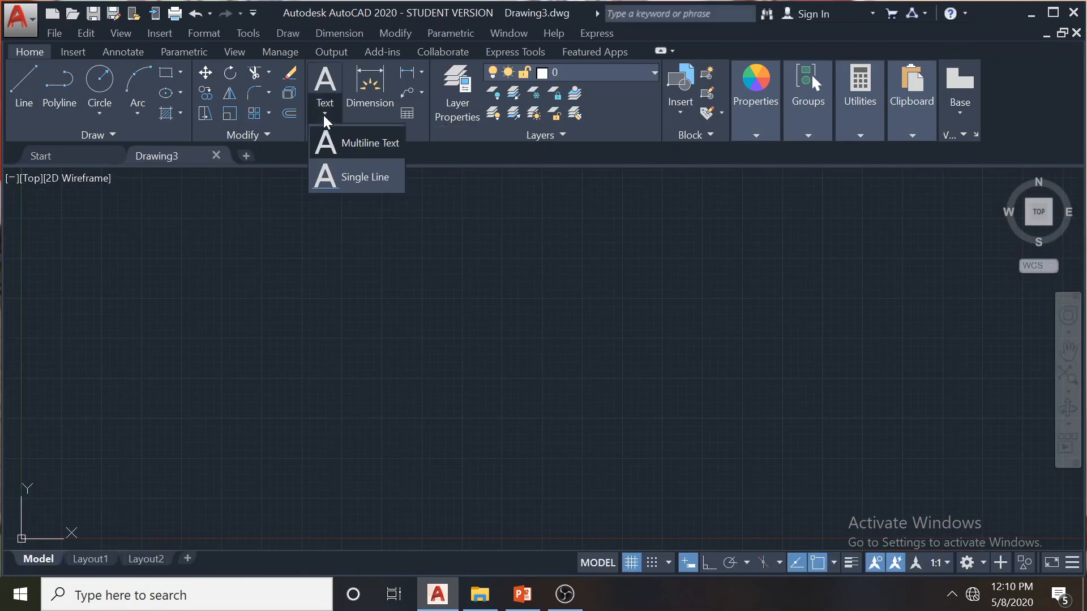
pyautogui.click(335, 173)
pyautogui.click(354, 257)
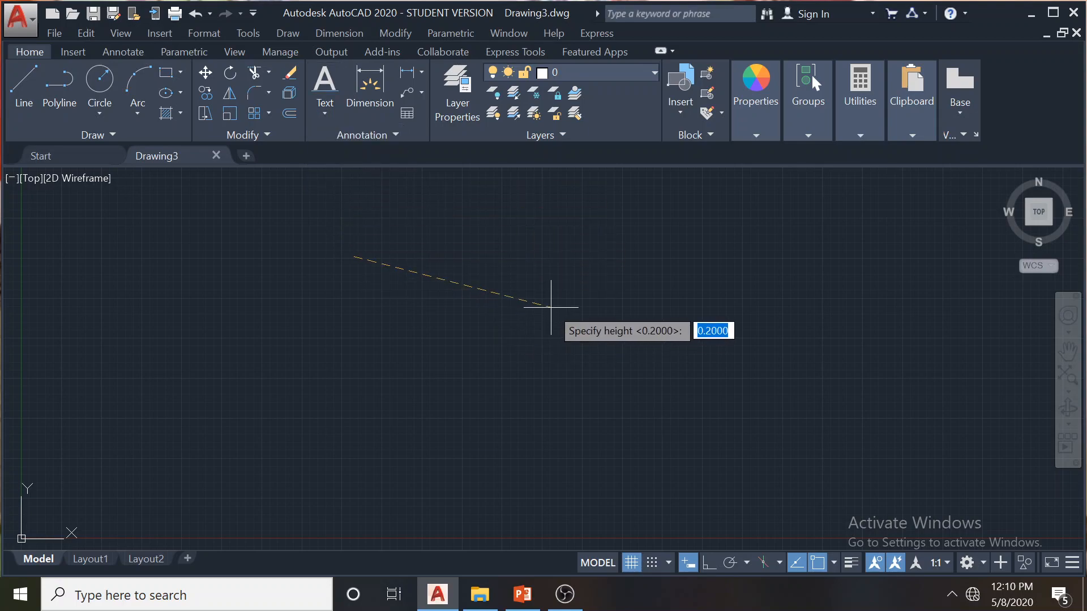
pyautogui.press('Return')
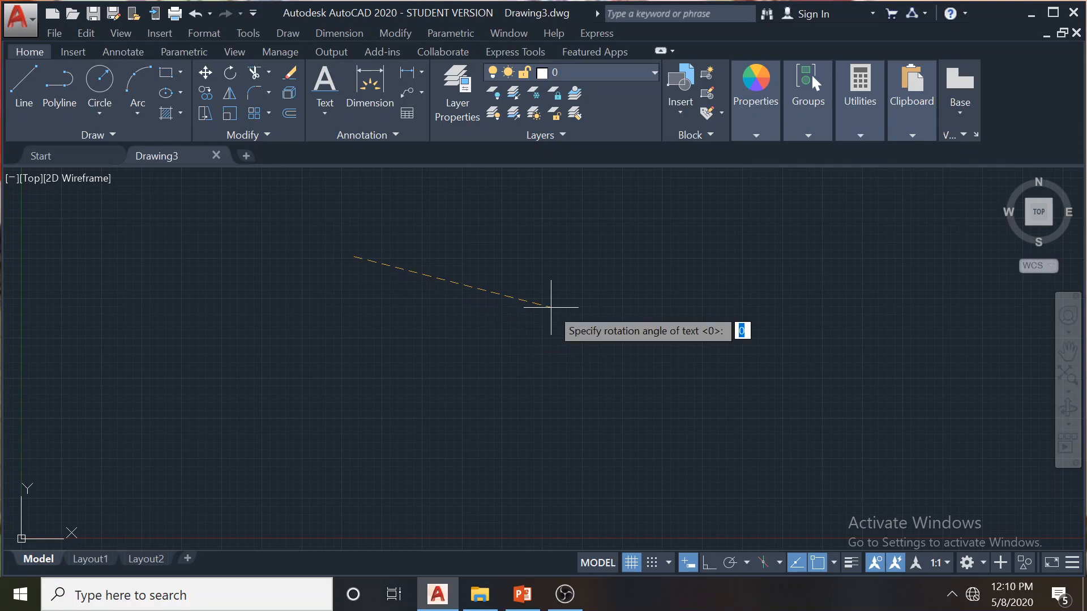
pyautogui.press('Return')
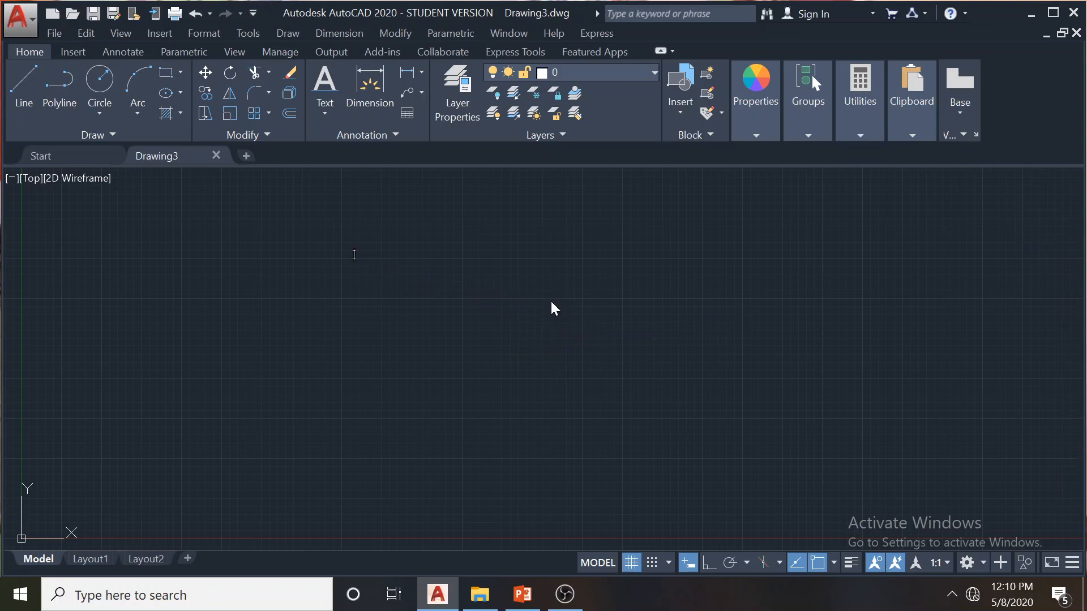
pyautogui.write('fdfdfd')
pyautogui.click(450, 292)
pyautogui.press('Escape')
pyautogui.click(359, 254)
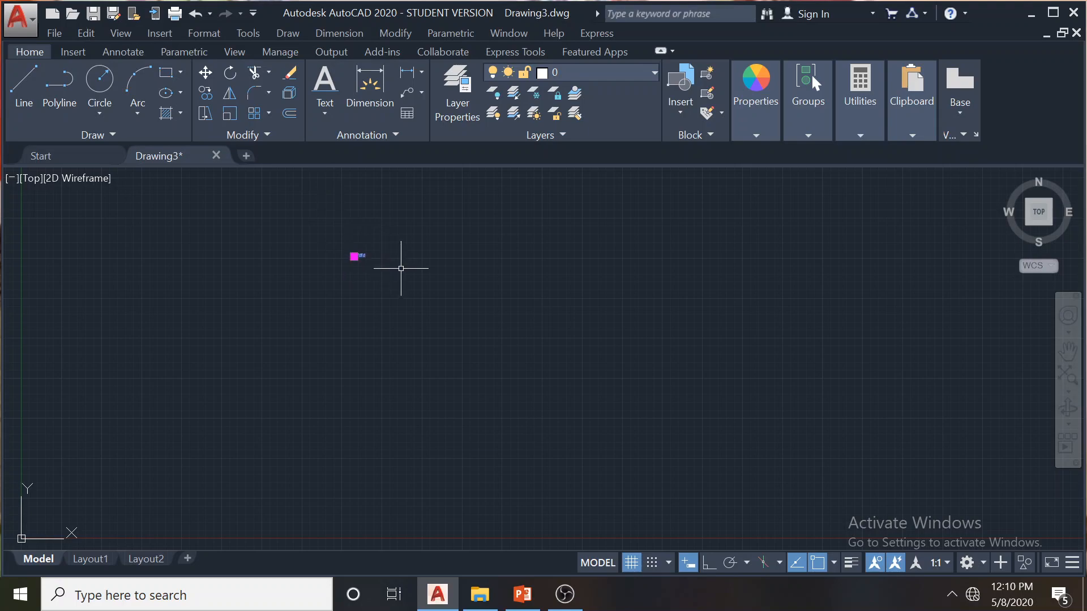
pyautogui.press('Delete')
# Create a multiline text reading "CAD" with a text height of 0.5
pyautogui.click(324, 114)
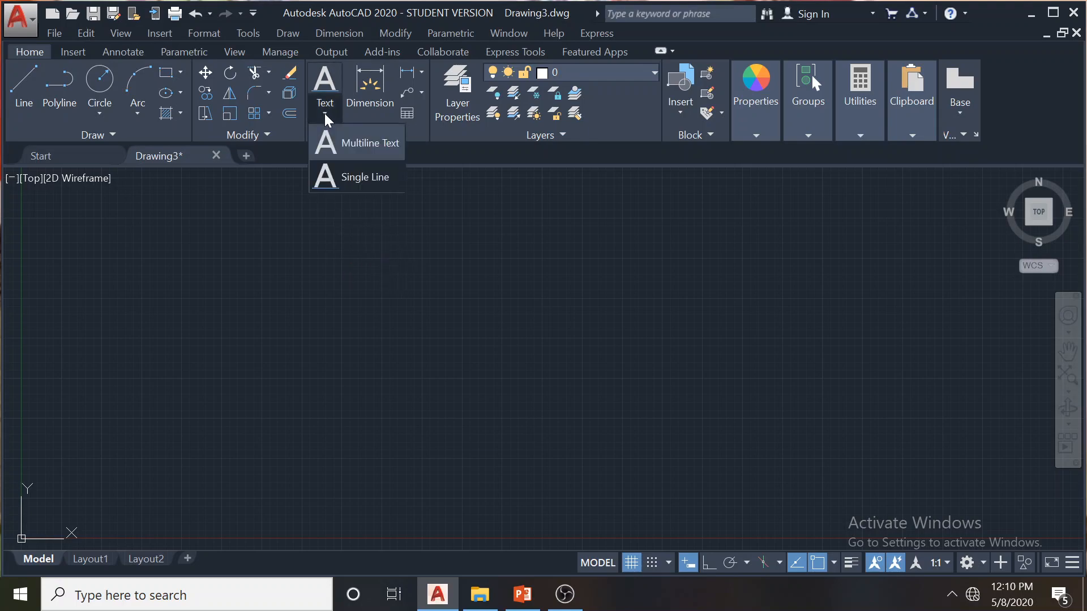
pyautogui.click(347, 148)
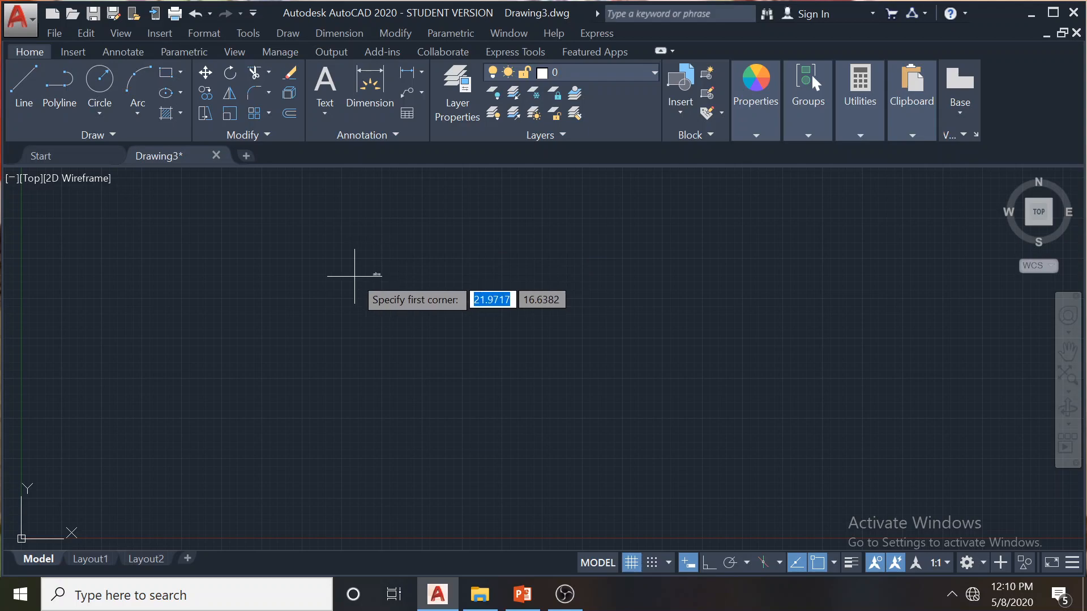
pyautogui.click(311, 251)
pyautogui.click(606, 337)
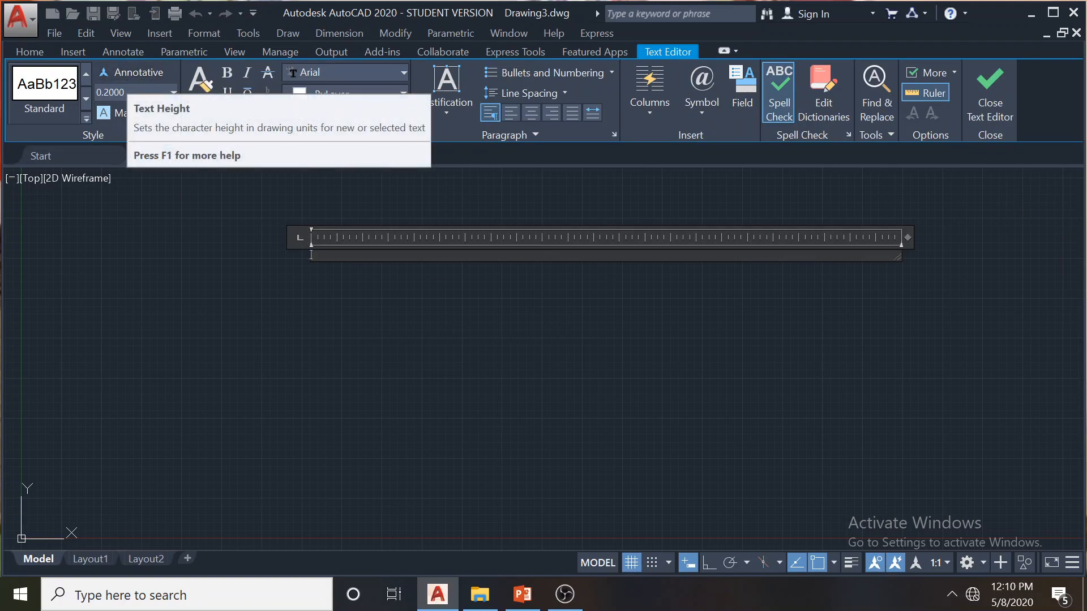
pyautogui.click(125, 92)
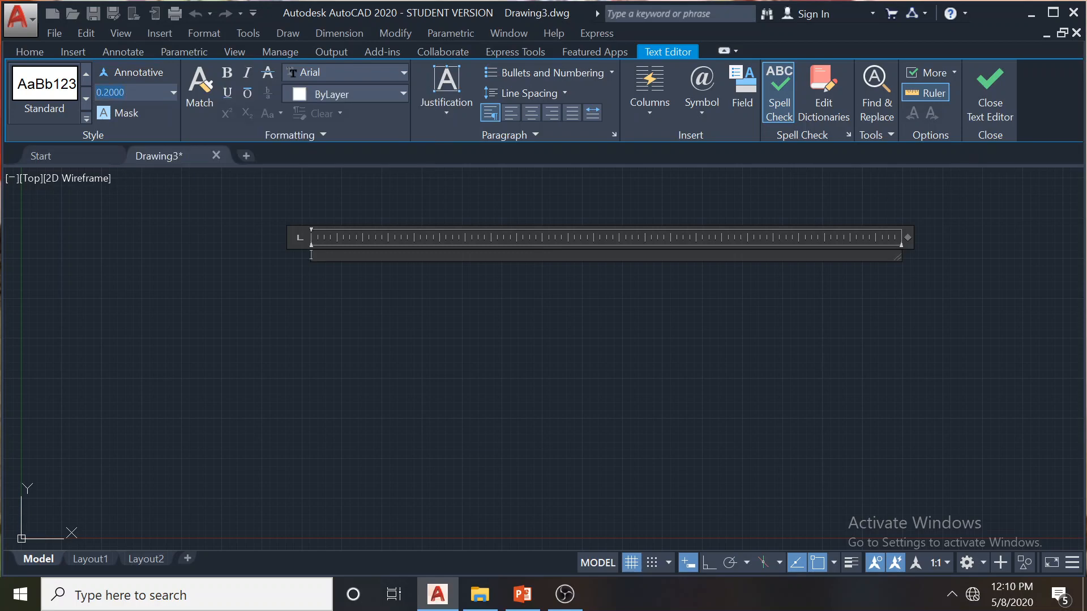
pyautogui.write('.5')
pyautogui.press('Return')
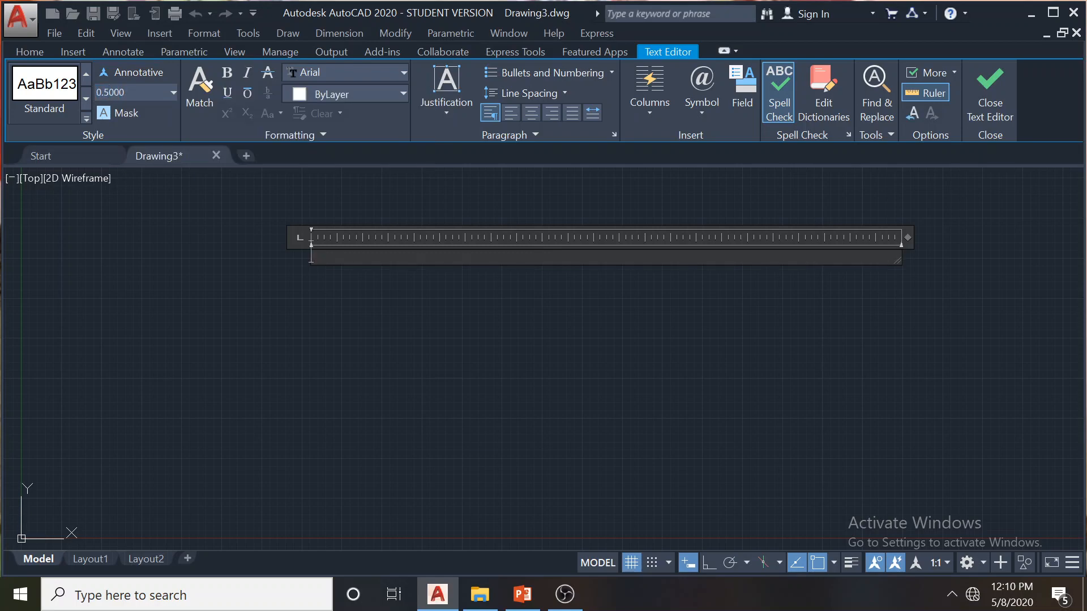
pyautogui.write('CAD')
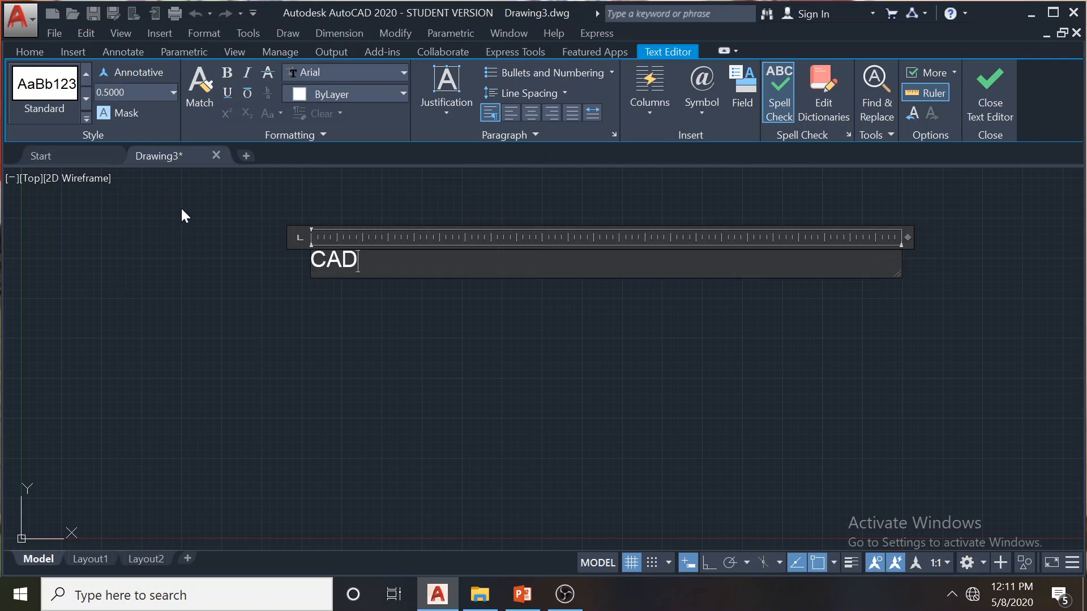
pyautogui.click(302, 288)
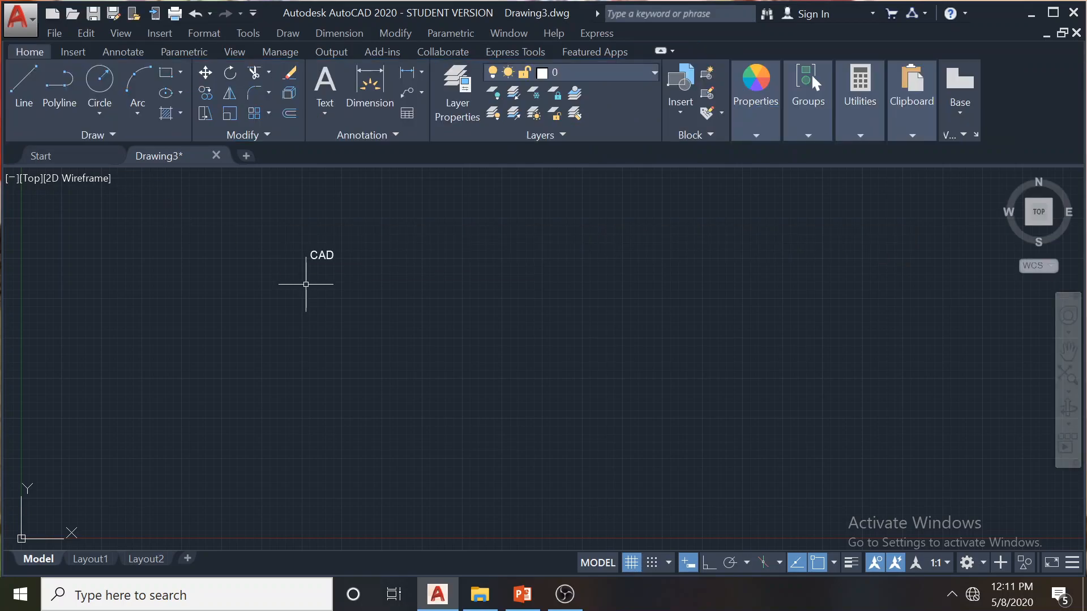
# Set the drawing's annotation scale to 1:4 to test it on the CAD text
pyautogui.click(318, 253)
pyautogui.click(936, 563)
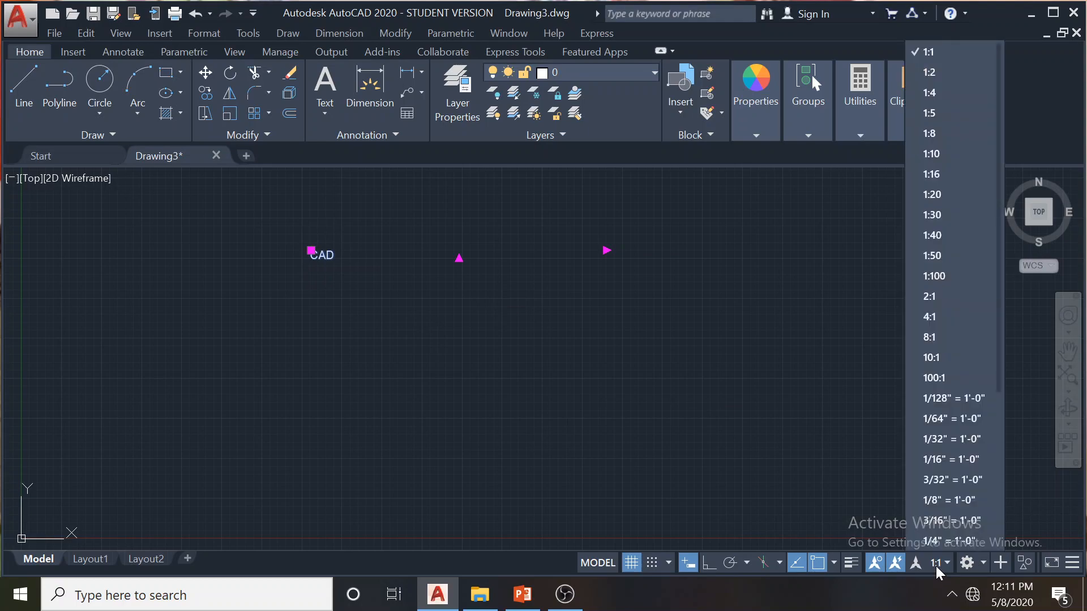
pyautogui.click(942, 93)
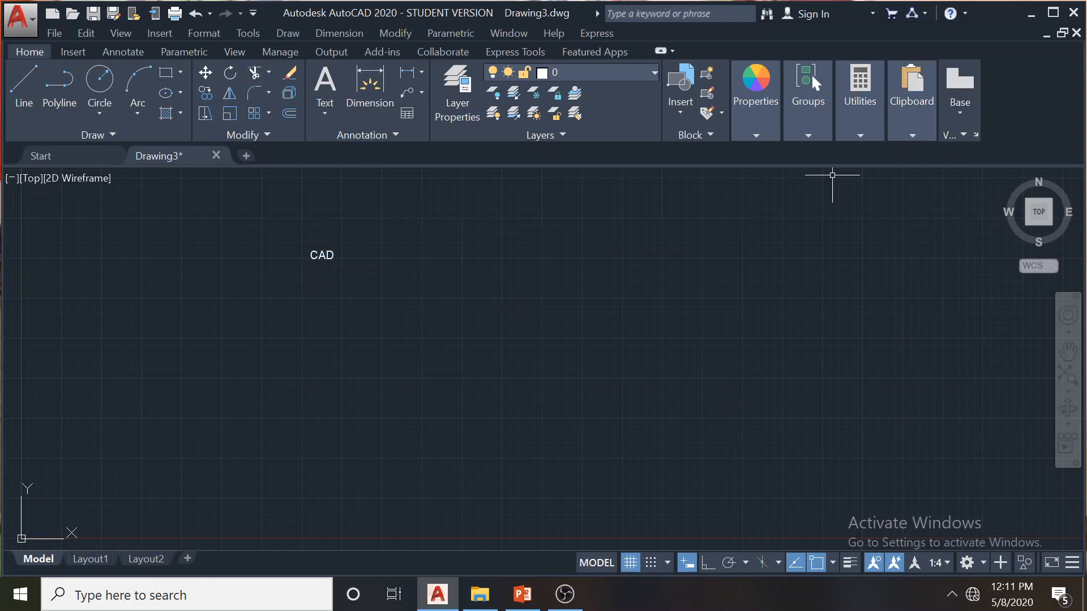
# Set the drawing's annotation scale to 1:8
pyautogui.click(328, 255)
pyautogui.click(942, 562)
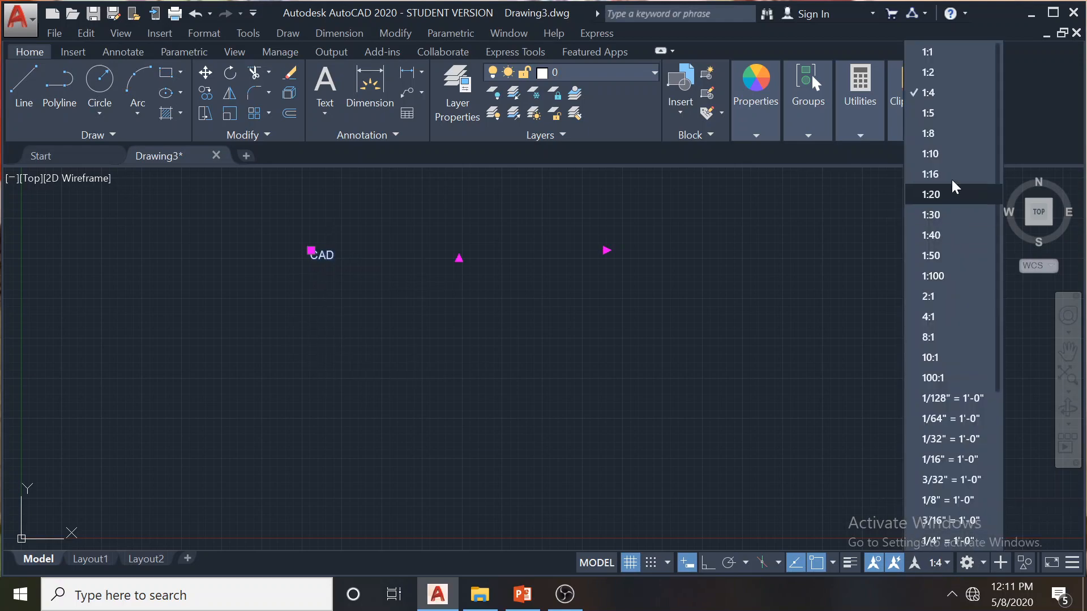
pyautogui.click(950, 135)
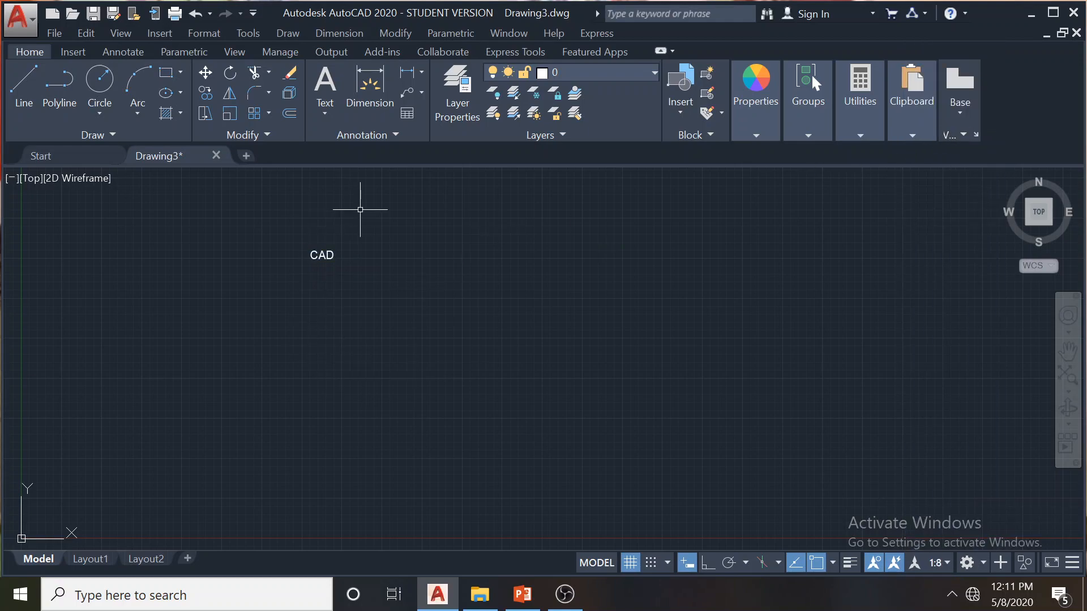
# Edit the CAD multiline text and make its whole content annotative
pyautogui.click(321, 254)
pyautogui.doubleClick(320, 255)
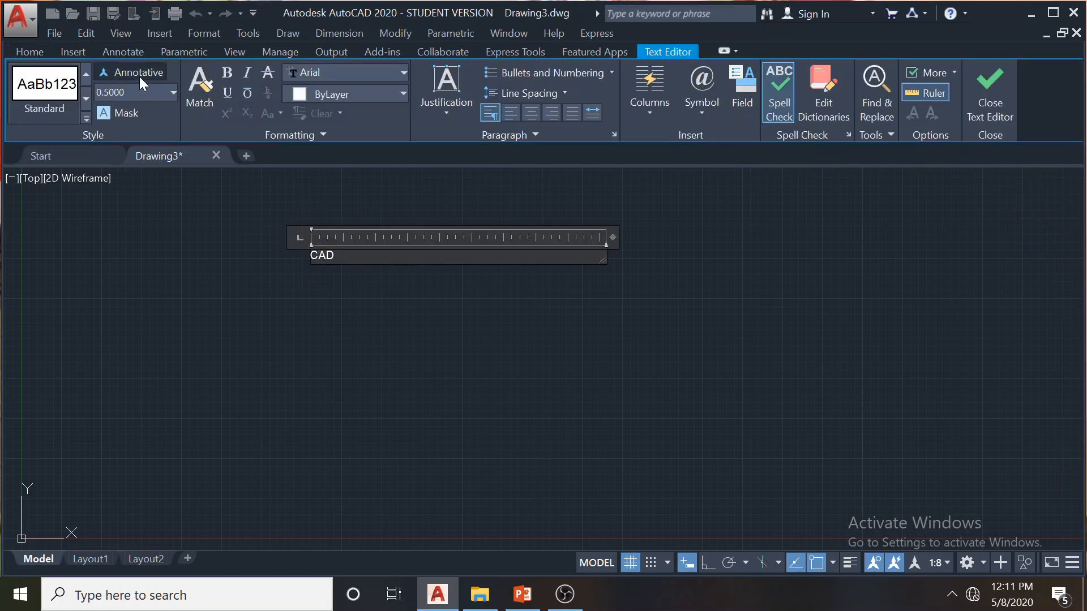
pyautogui.hotkey('ctrl', 'a')
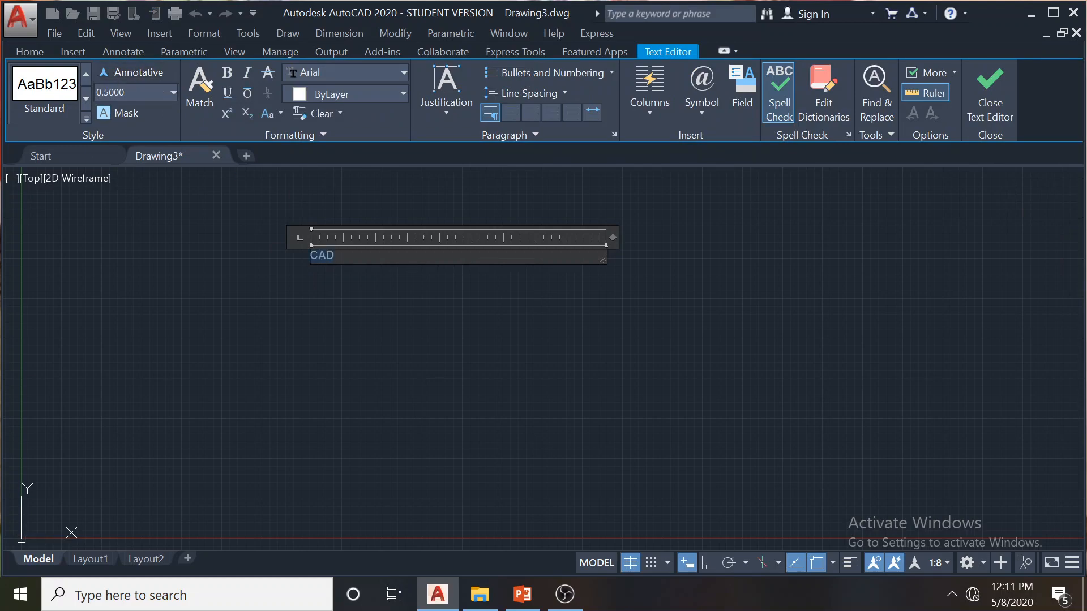
pyautogui.click(134, 67)
pyautogui.click(422, 352)
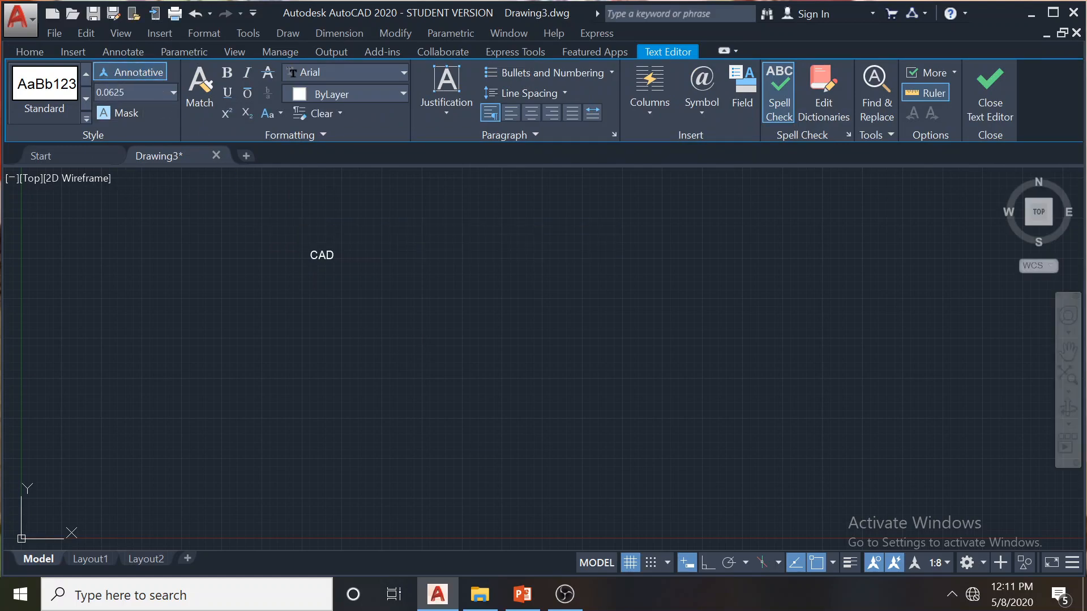
# Switch the annotation scale to 1:10 and after that to 2:1 for the annotative CAD text
pyautogui.click(315, 252)
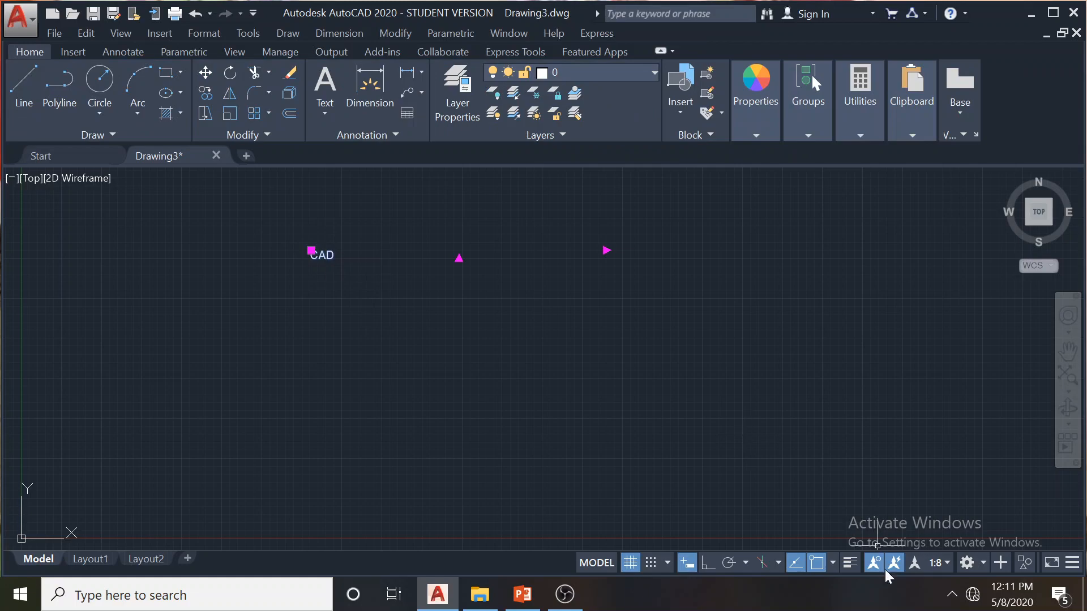
pyautogui.click(942, 564)
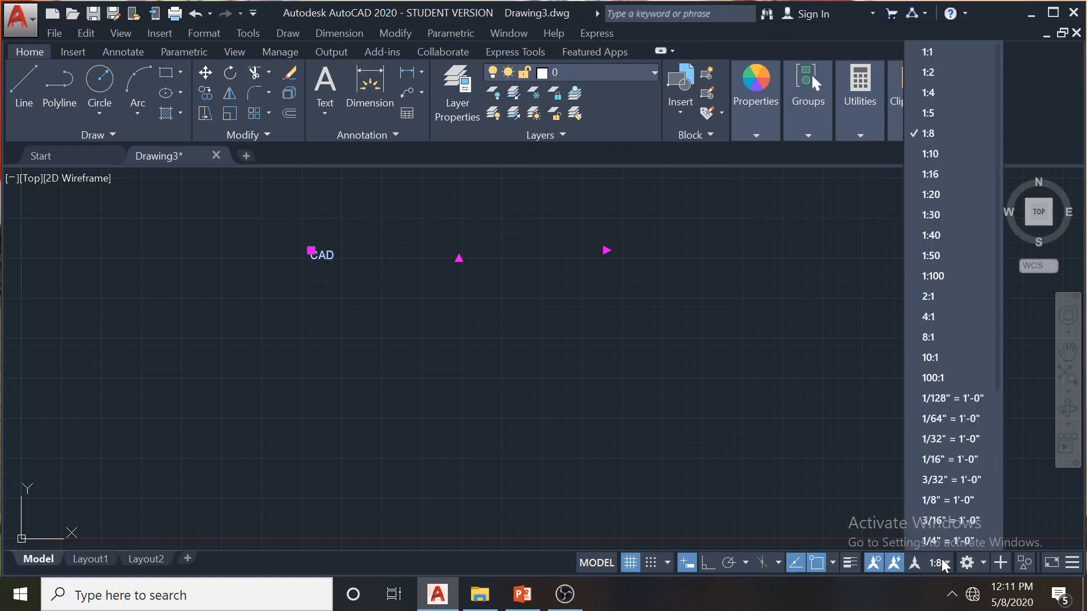
pyautogui.click(935, 151)
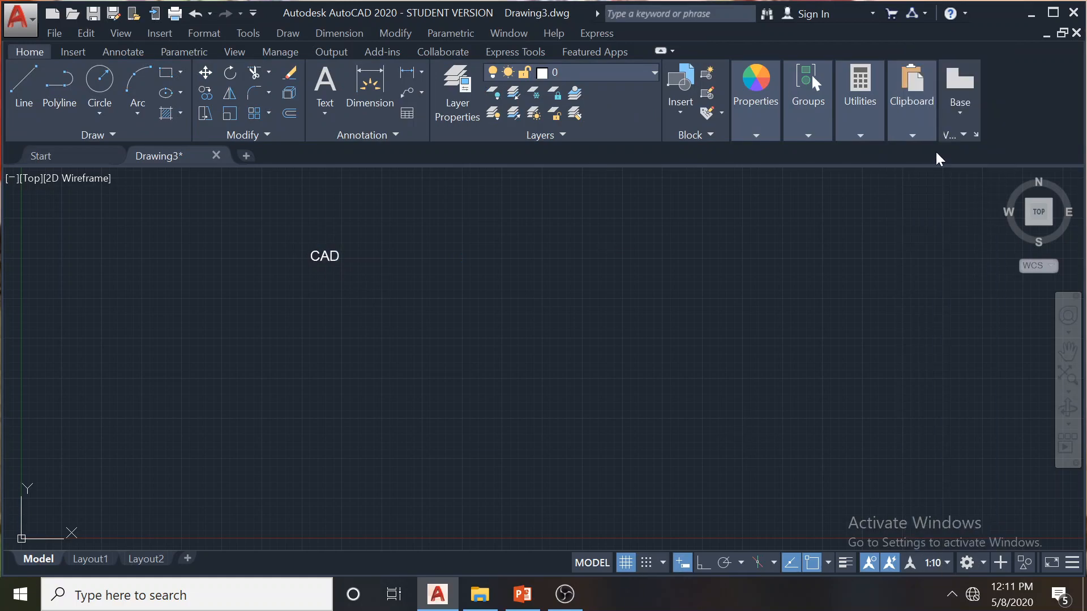
pyautogui.click(939, 563)
pyautogui.click(949, 299)
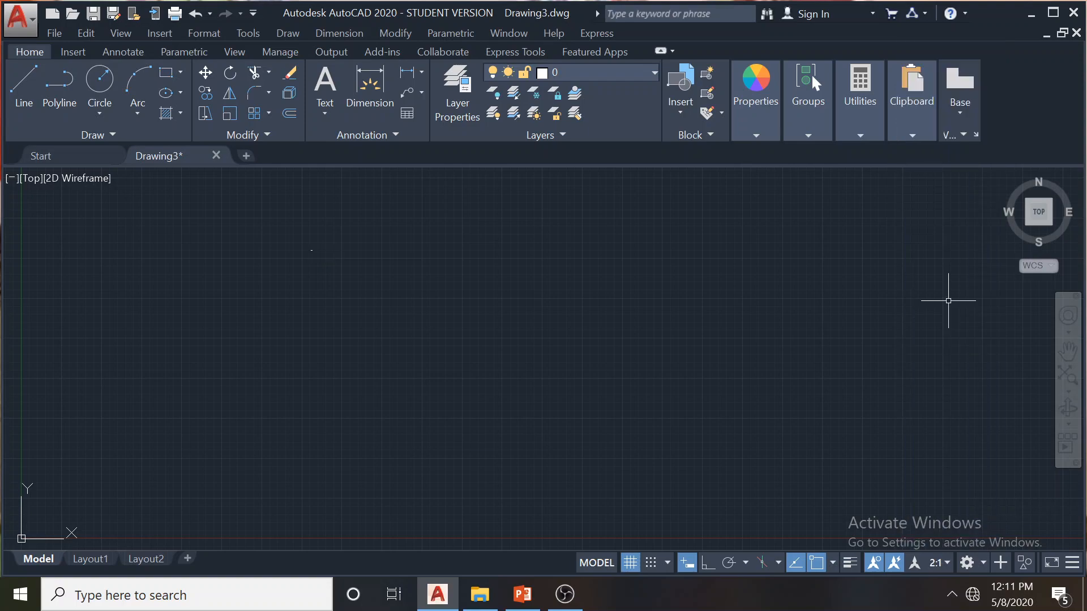
# Switch the annotation scale to 1:1 and after that back to 1:8
pyautogui.click(937, 564)
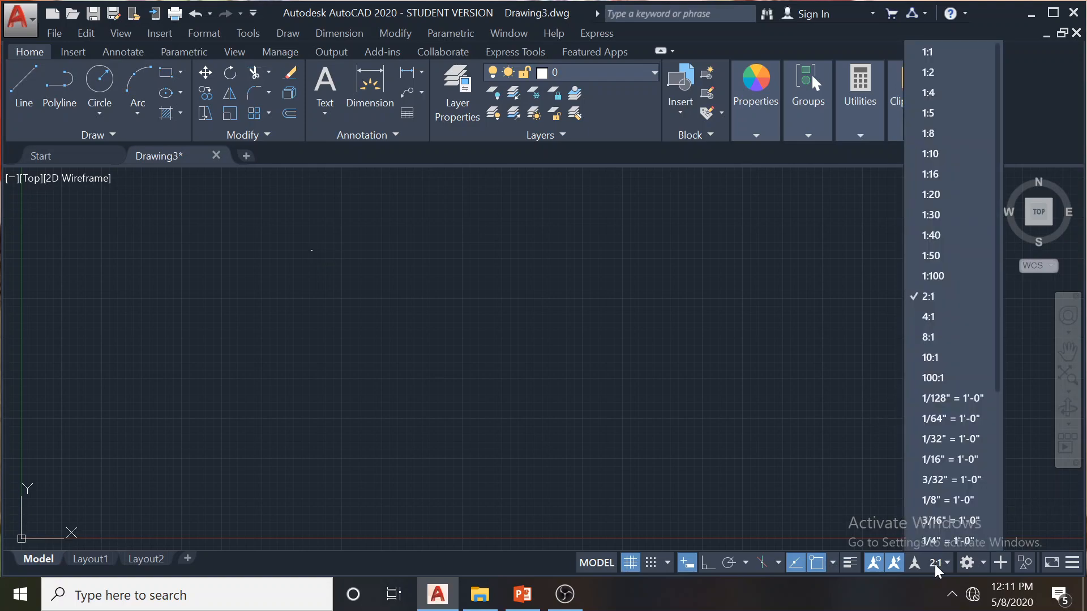
pyautogui.click(951, 56)
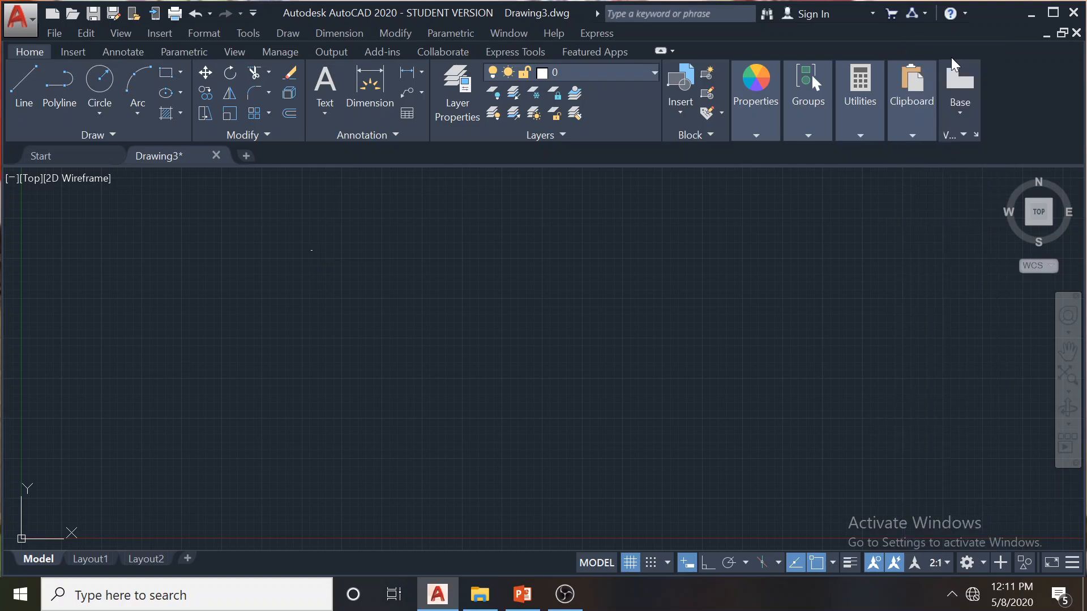
pyautogui.click(941, 563)
pyautogui.click(934, 137)
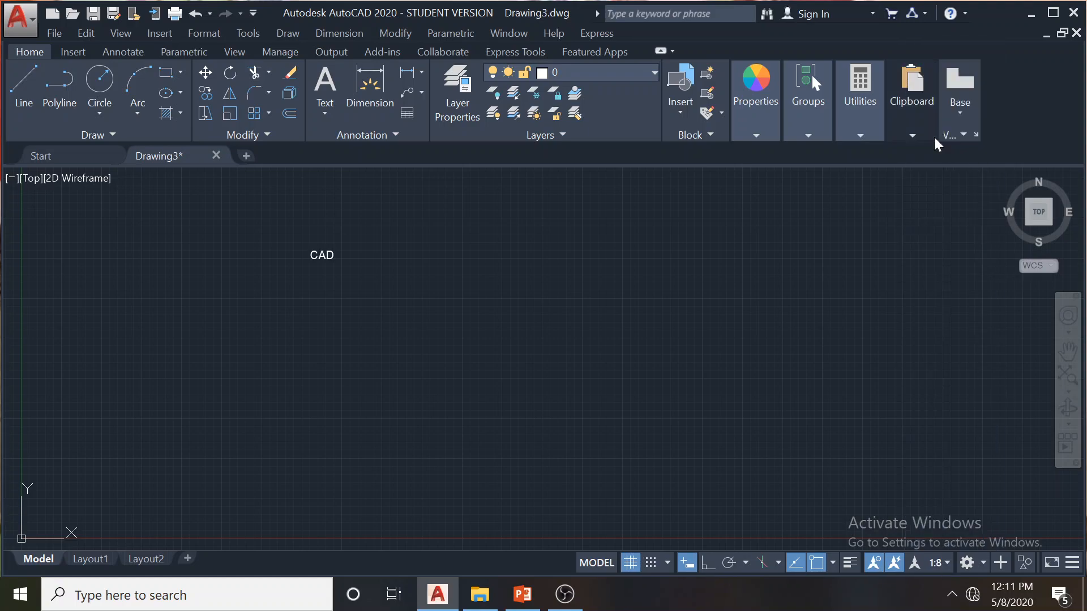
# Switch the annotation scale to 1:20 and after that to 1:50
pyautogui.click(940, 560)
pyautogui.click(929, 192)
pyautogui.click(937, 562)
pyautogui.click(933, 255)
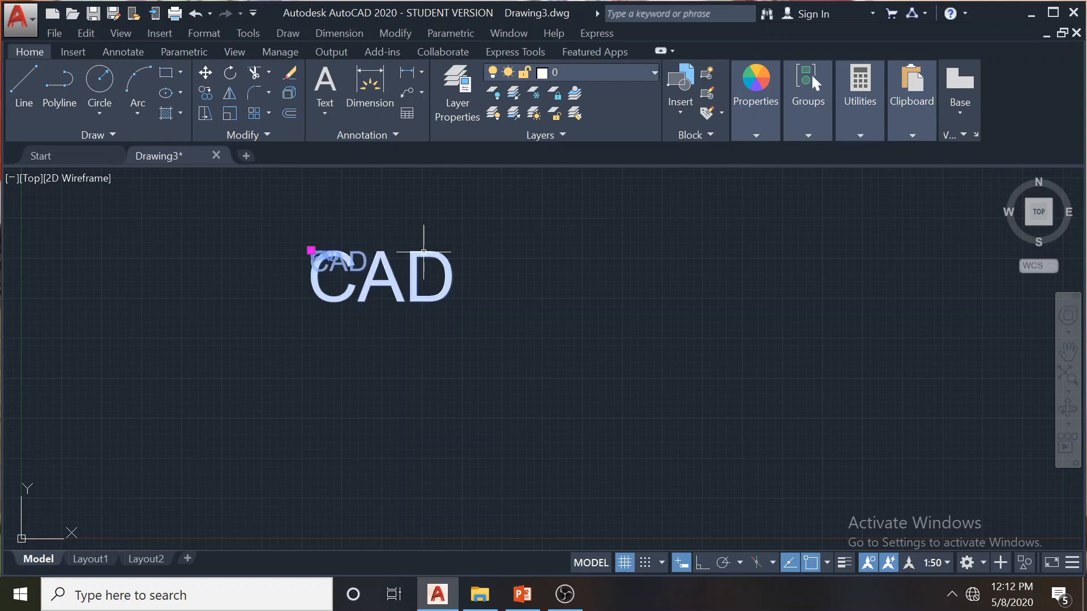
# Examine the overlapping scale representations of the selected CAD text up close
pyautogui.scroll(4, 311, 249)
pyautogui.scroll(3, 341, 255)
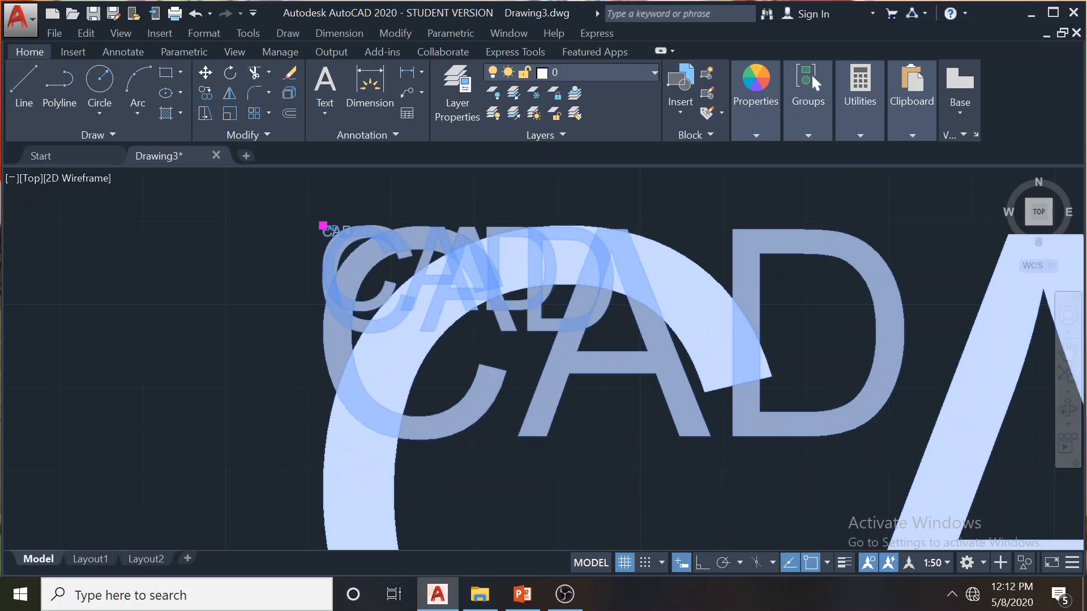
pyautogui.scroll(-2, 560, 379)
pyautogui.moveTo(571, 364)
pyautogui.mouseDown(button='middle')
pyautogui.moveTo(428, 333)
pyautogui.moveTo(381, 309)
pyautogui.mouseUp(button='middle')
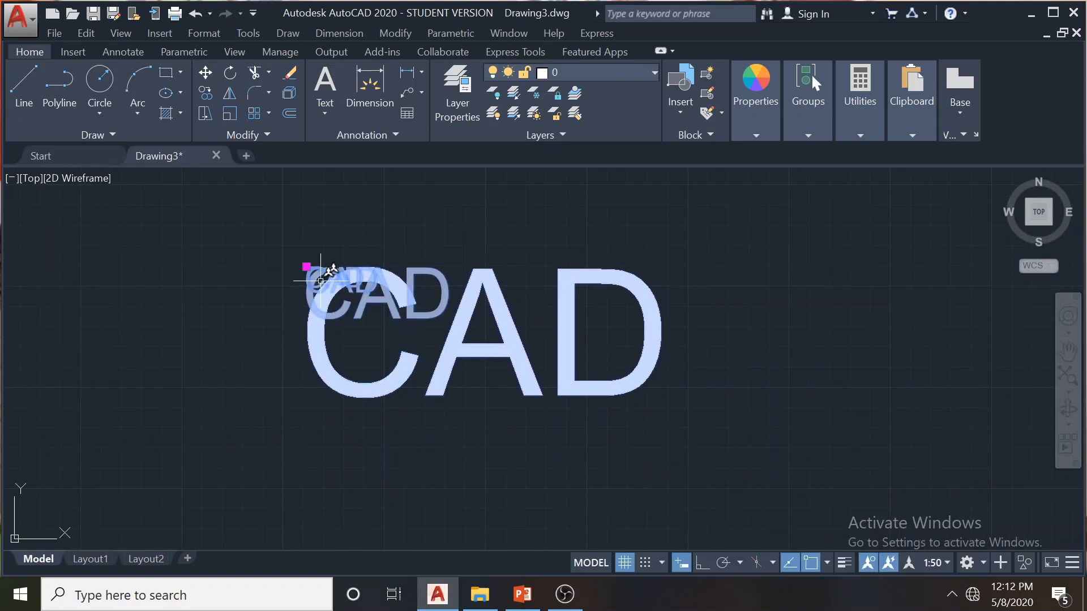
pyautogui.scroll(-4, 300, 283)
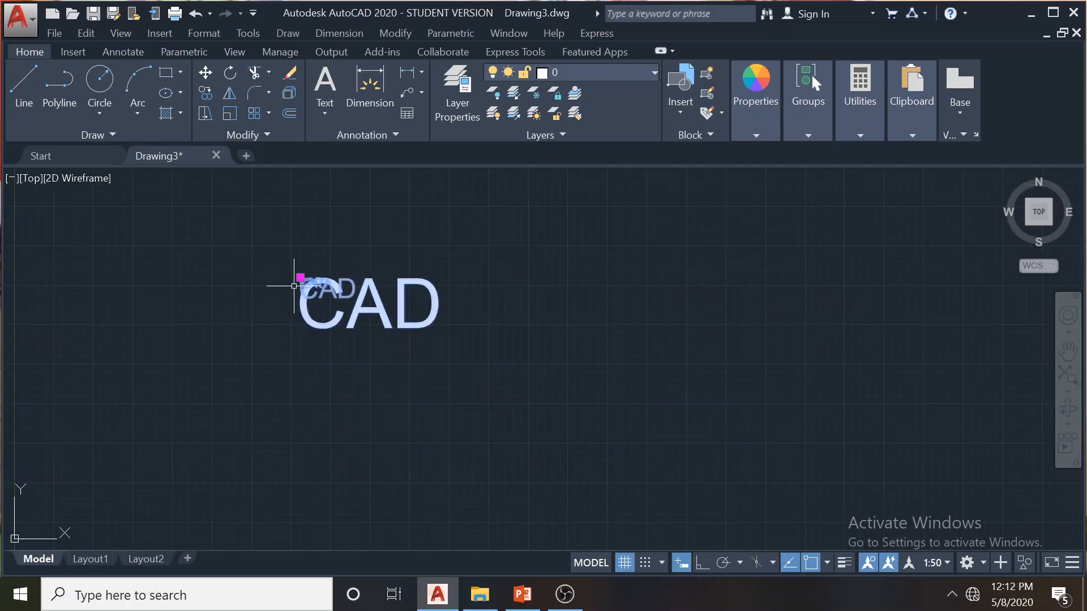
pyautogui.moveTo(301, 242)
pyautogui.mouseDown(button='middle')
pyautogui.moveTo(185, 244)
pyautogui.moveTo(172, 261)
pyautogui.mouseUp(button='middle')
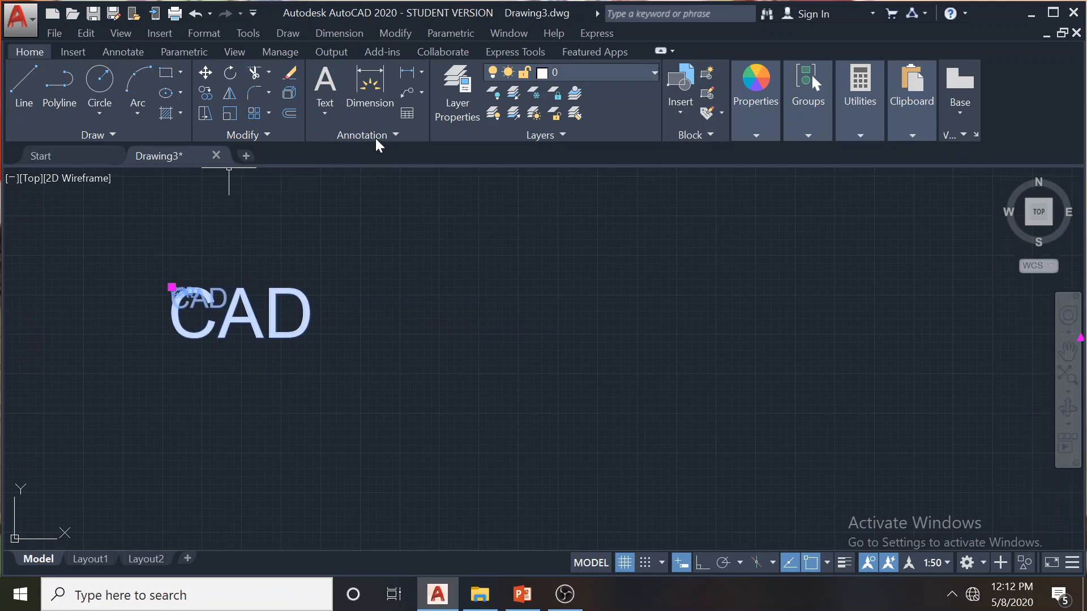
# Start a multiline text box beside the CAD text and make its text annotative
pyautogui.click(342, 134)
pyautogui.click(324, 112)
pyautogui.click(325, 177)
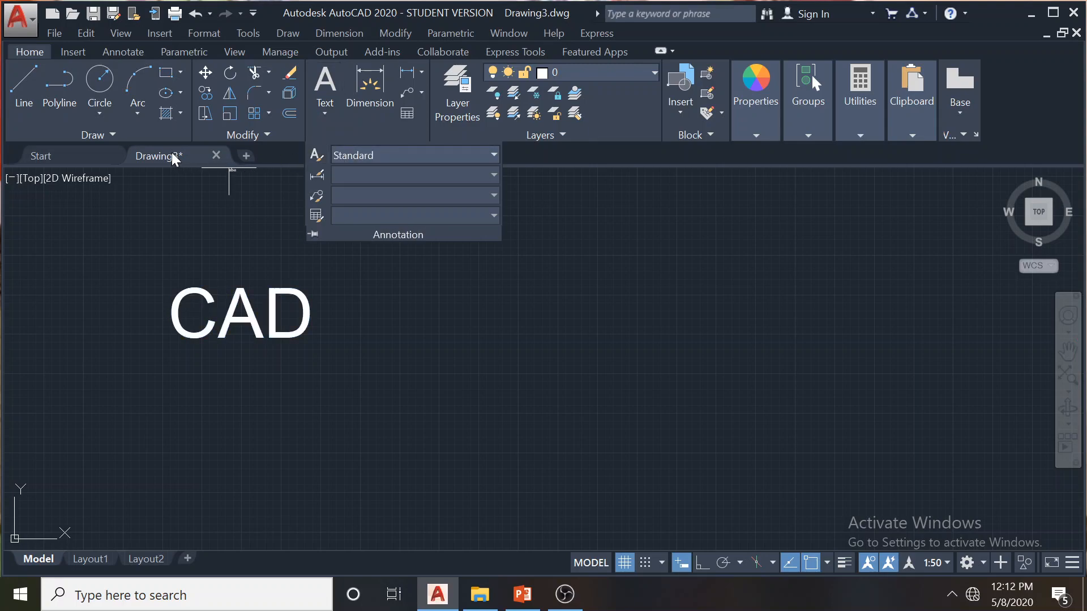
pyautogui.click(414, 236)
pyautogui.click(719, 327)
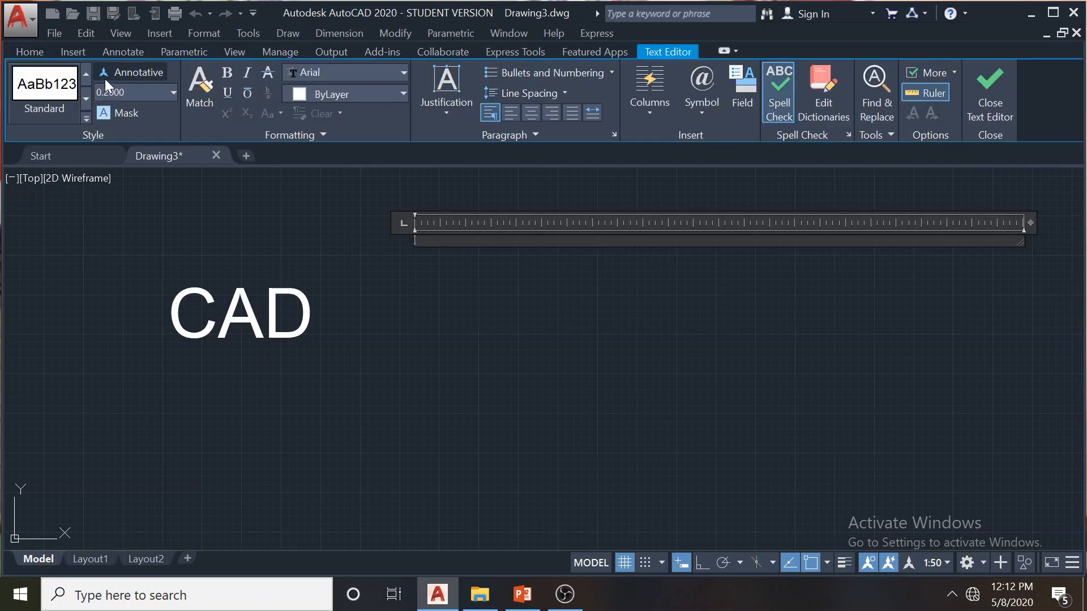
pyautogui.click(135, 77)
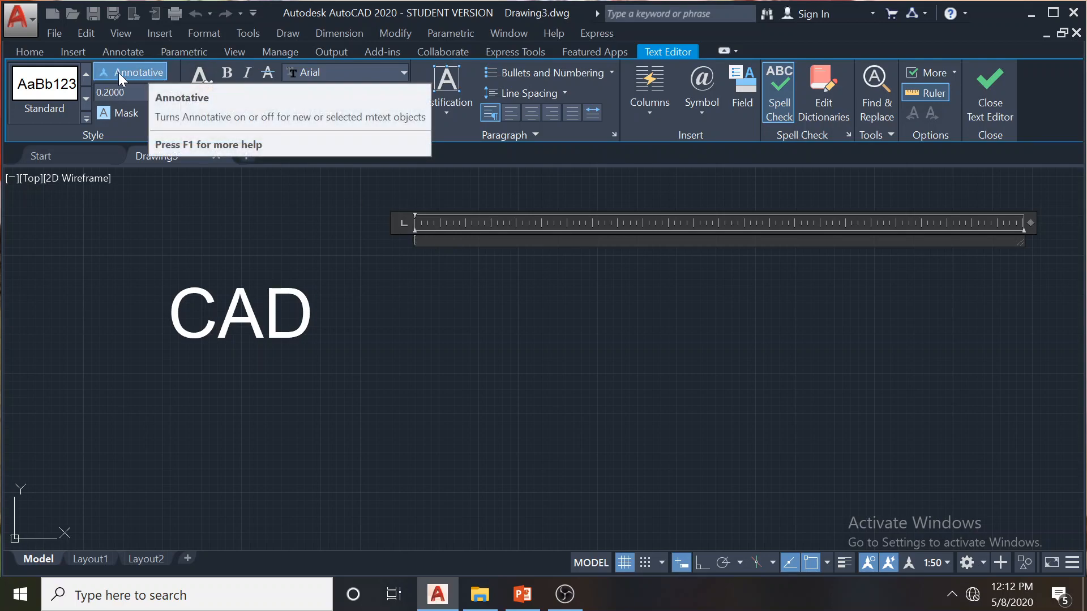
# Set the text height to 0.5, enter SAS and finish the multiline text
pyautogui.moveTo(128, 93); pyautogui.dragTo(53, 85)
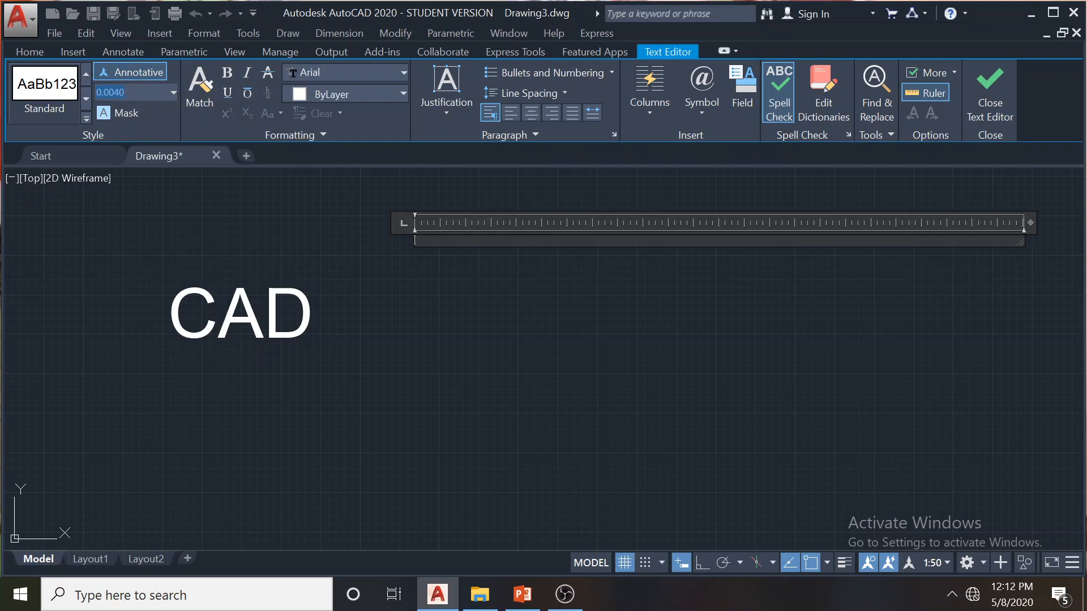
pyautogui.write('0')
pyautogui.press('Return')
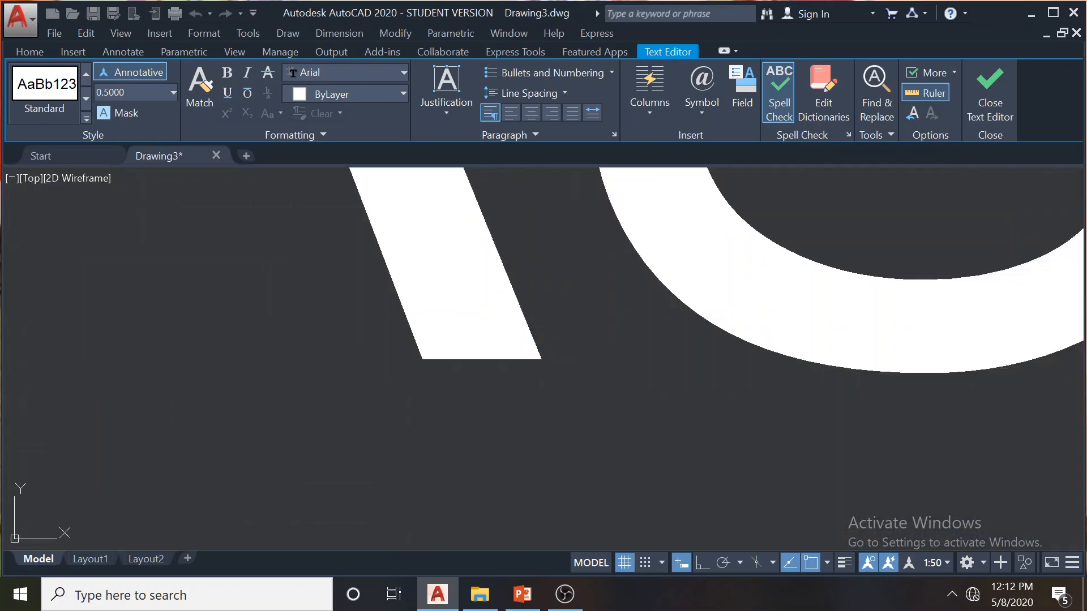
pyautogui.scroll(-3, 614, 366)
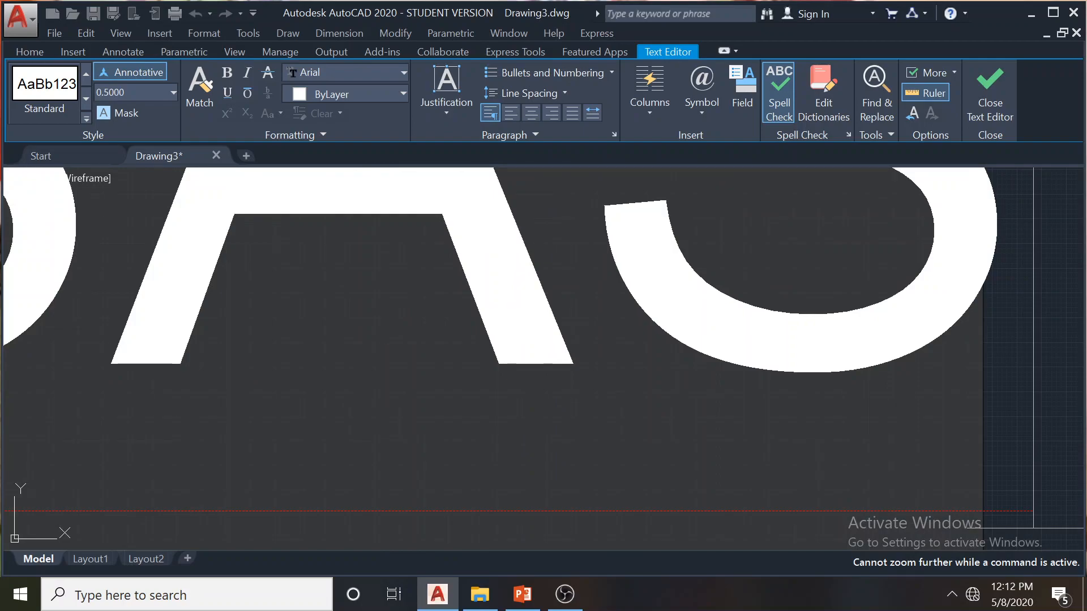
pyautogui.press('Escape')
pyautogui.press('Escape')
pyautogui.scroll(-3, 614, 367)
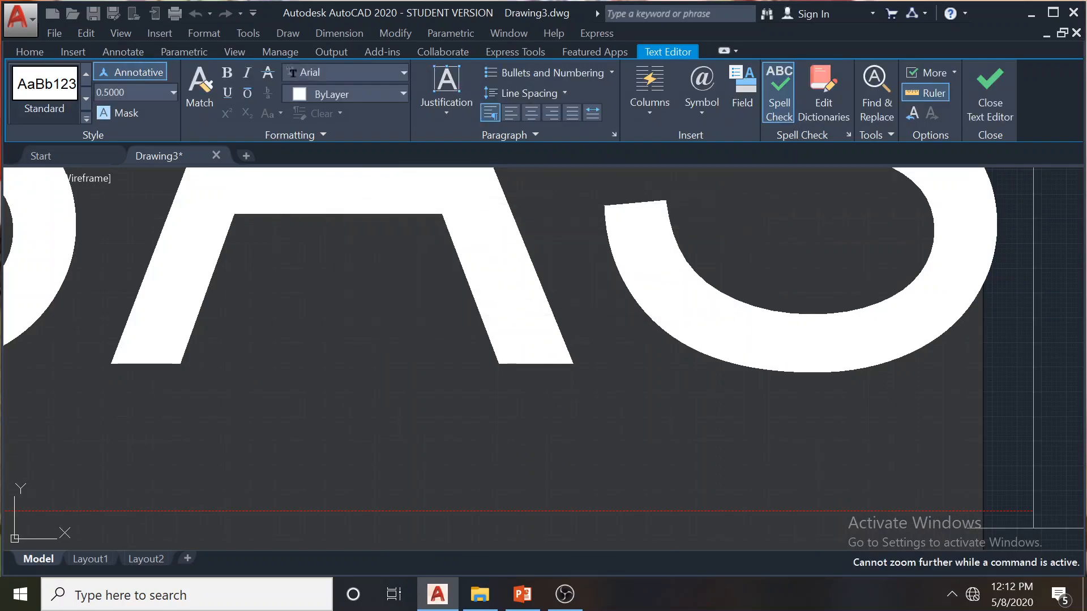
pyautogui.click(1047, 369)
pyautogui.scroll(-4, 364, 235)
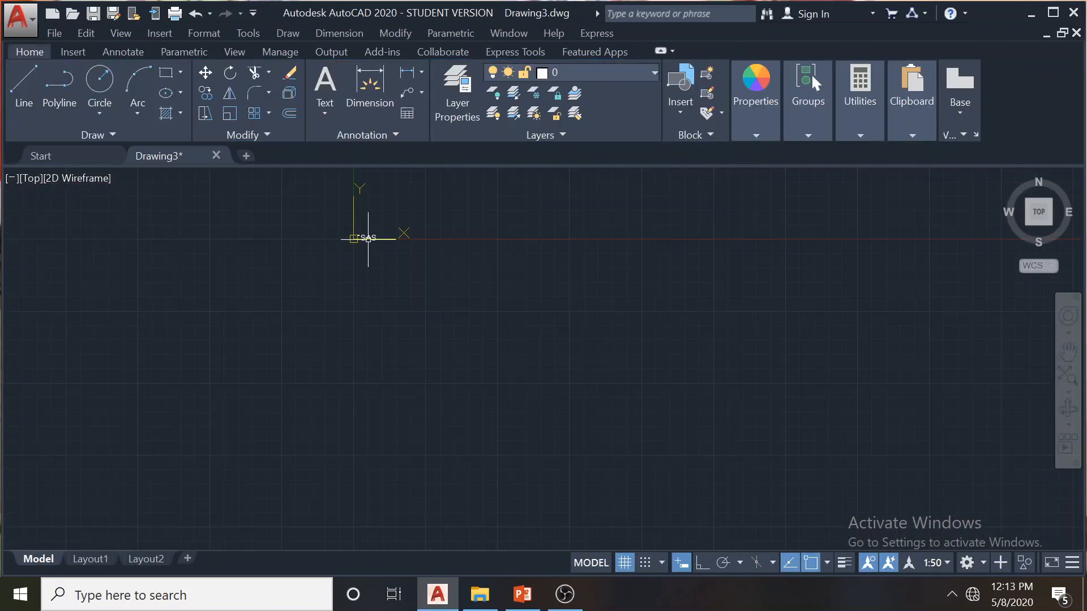
# Select the SAS text and switch the annotation scale to 1:8
pyautogui.click(368, 235)
pyautogui.moveTo(367, 235); pyautogui.dragTo(335, 293, button='middle')
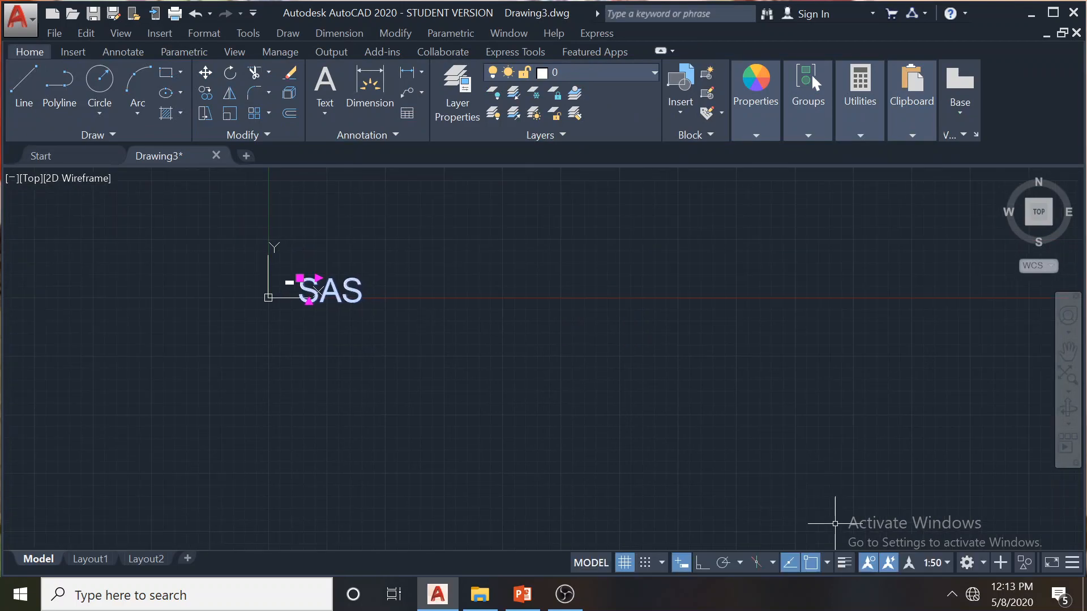
pyautogui.click(939, 562)
pyautogui.click(950, 134)
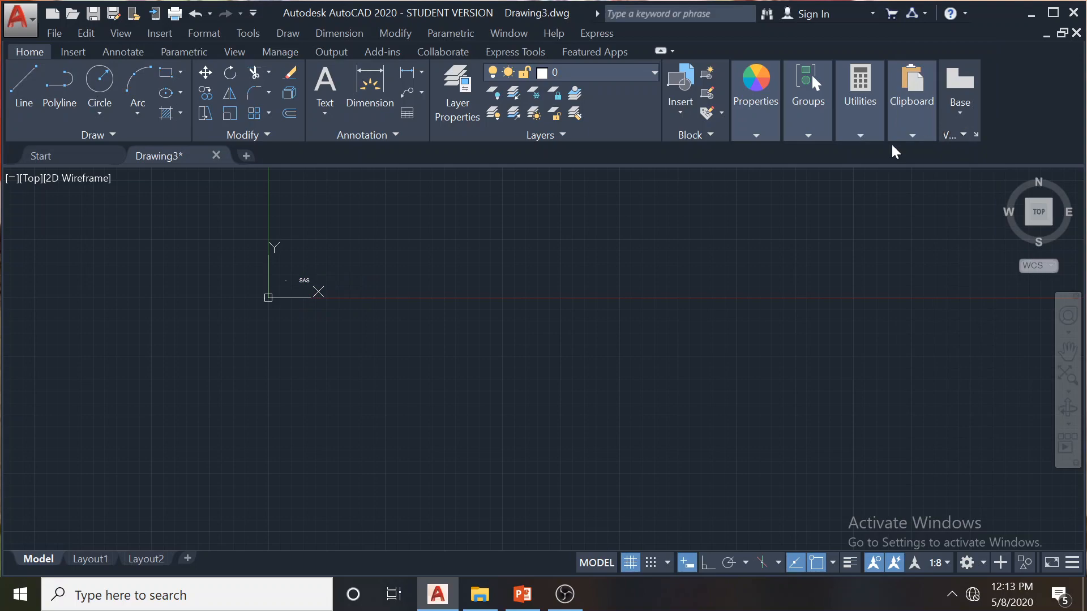
# Select the SAS text and examine its overlapping scale representations up close
pyautogui.scroll(5, 322, 269)
pyautogui.click(310, 315)
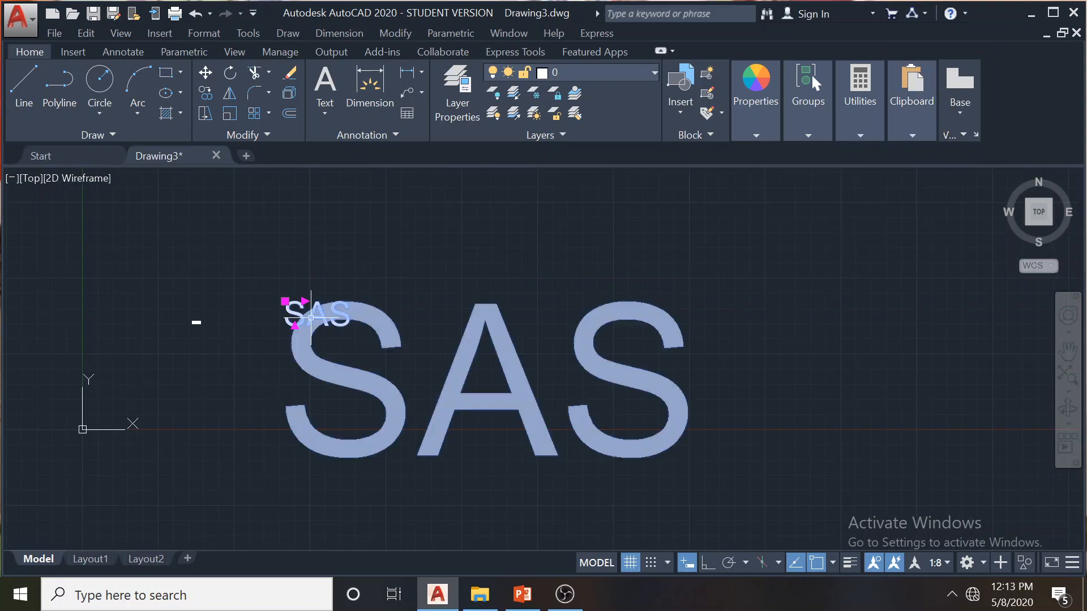
pyautogui.scroll(-2, 467, 322)
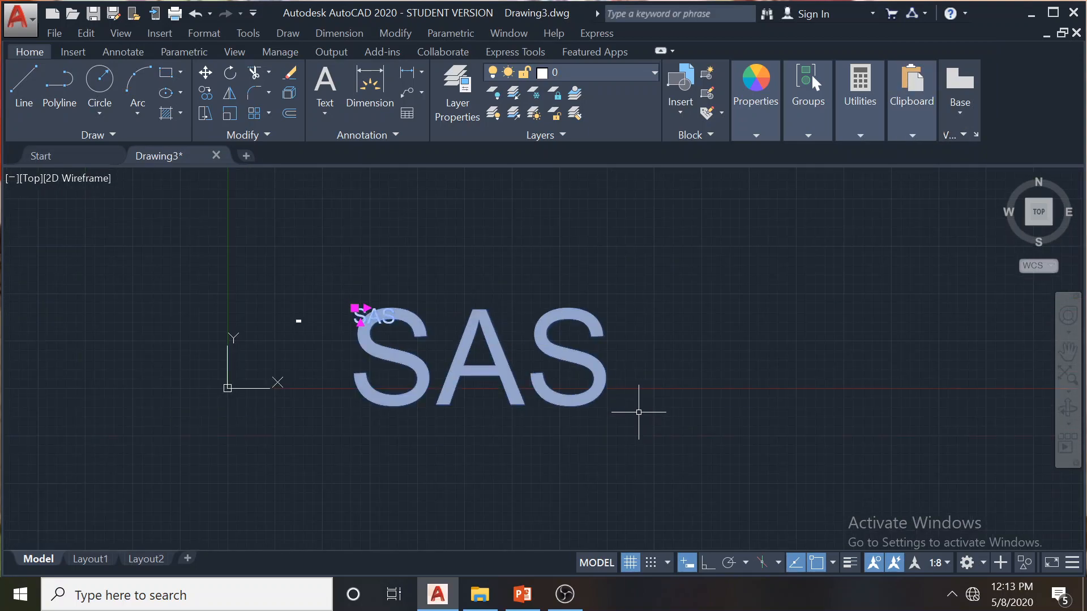
pyautogui.scroll(-3, 652, 443)
pyautogui.moveTo(605, 416); pyautogui.dragTo(441, 365, button='middle')
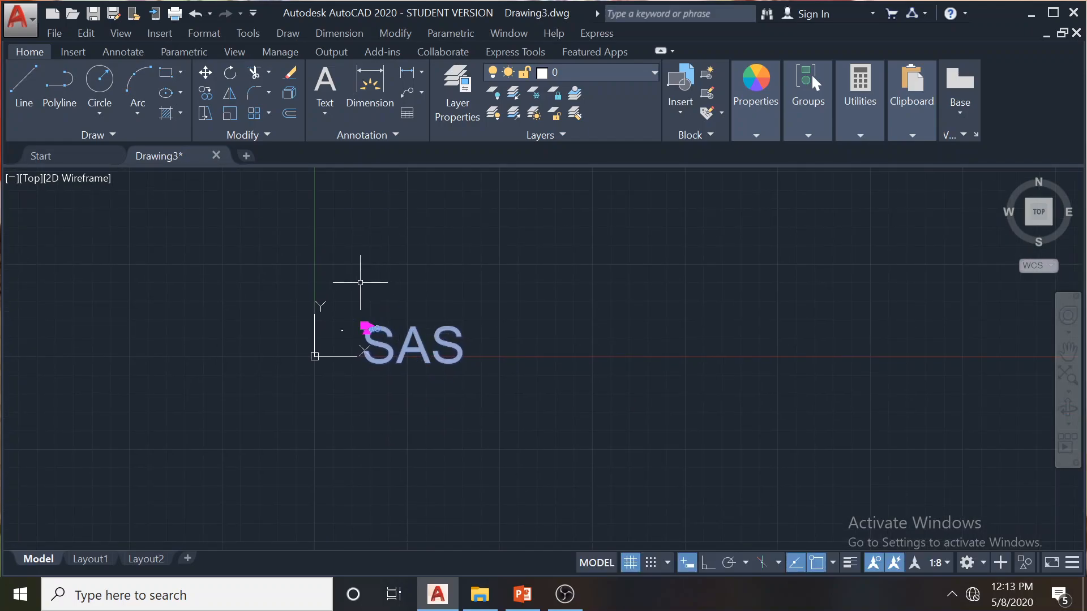
# Switch to the PowerPoint lecture and view the Annotative Objects slide
pyautogui.click(521, 594)
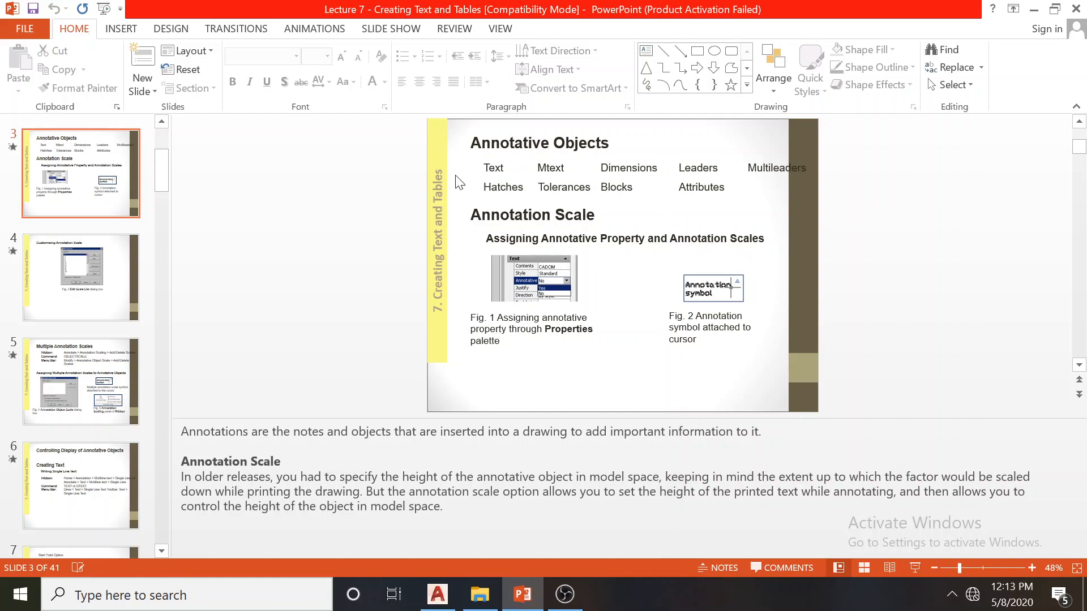
pyautogui.click(563, 590)
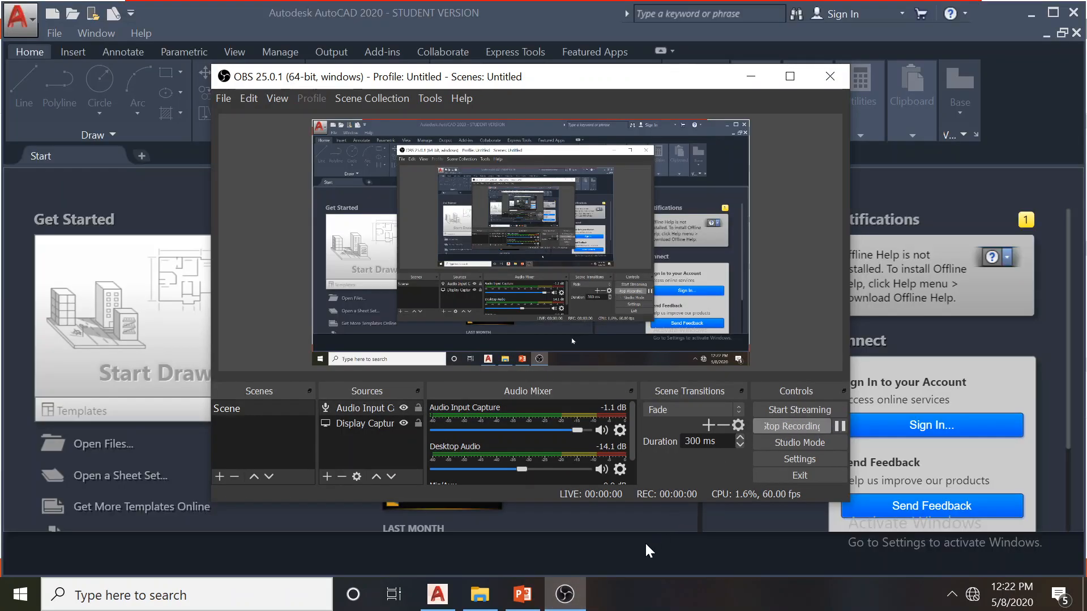
pyautogui.click(645, 541)
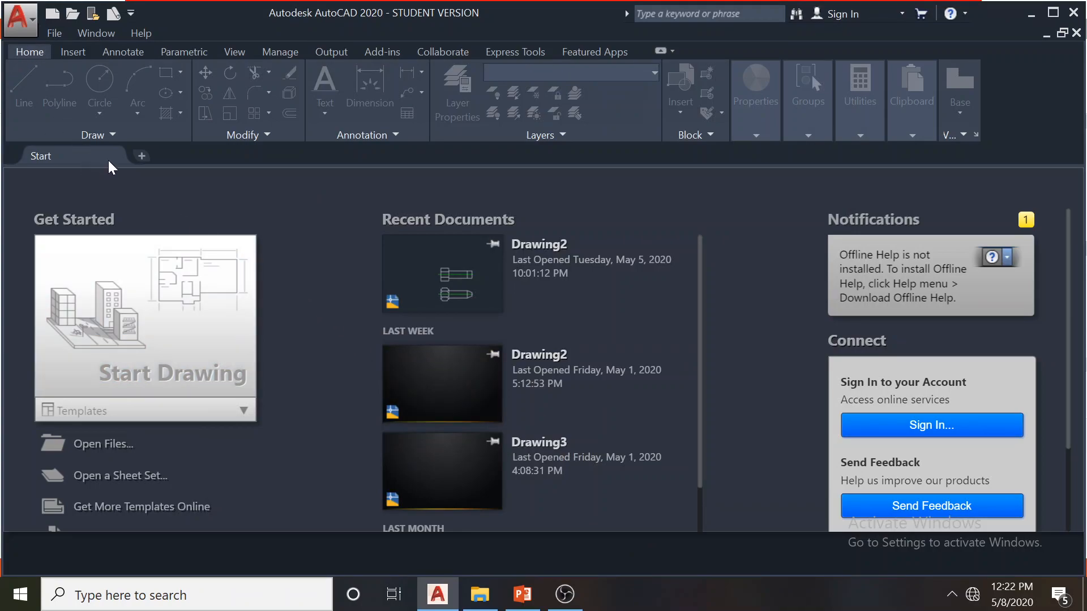
# Start a new drawing from a template and create a text style named Mystyle
pyautogui.click(106, 413)
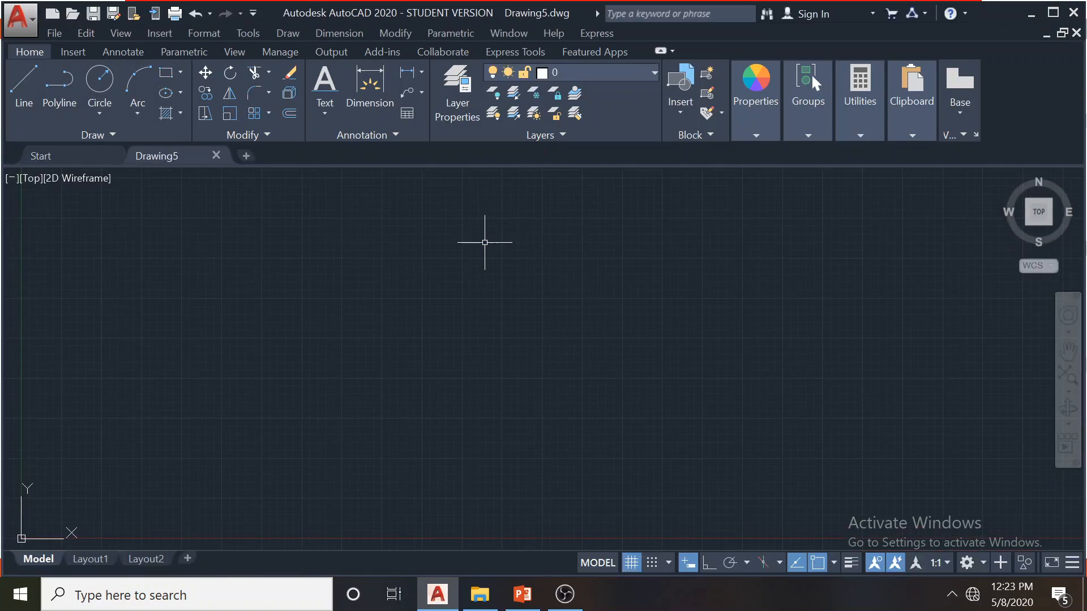
pyautogui.click(325, 116)
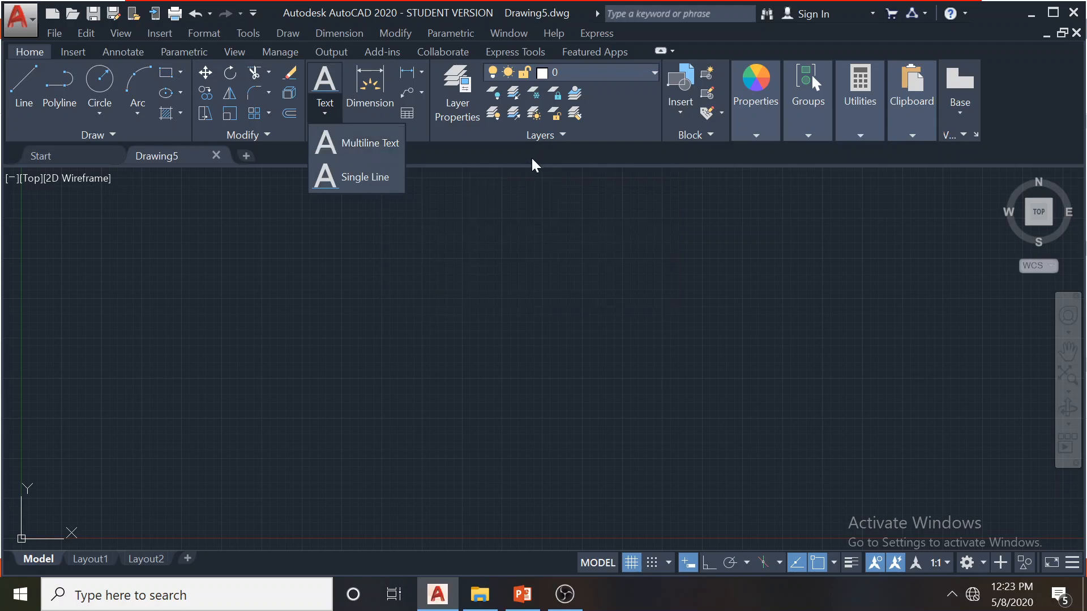
pyautogui.click(357, 137)
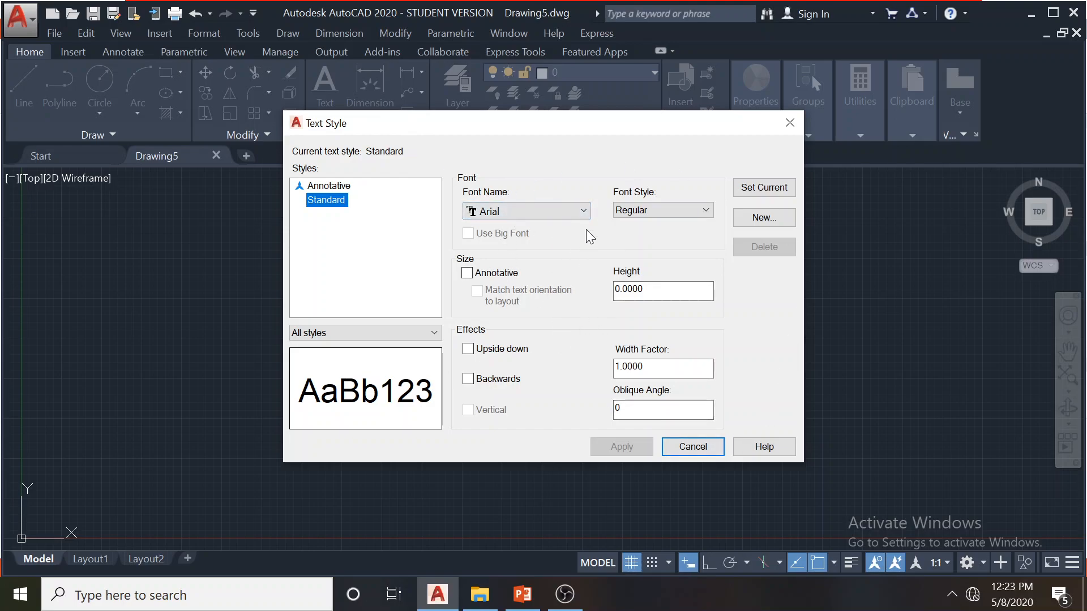
pyautogui.click(755, 213)
pyautogui.write('Mystyle')
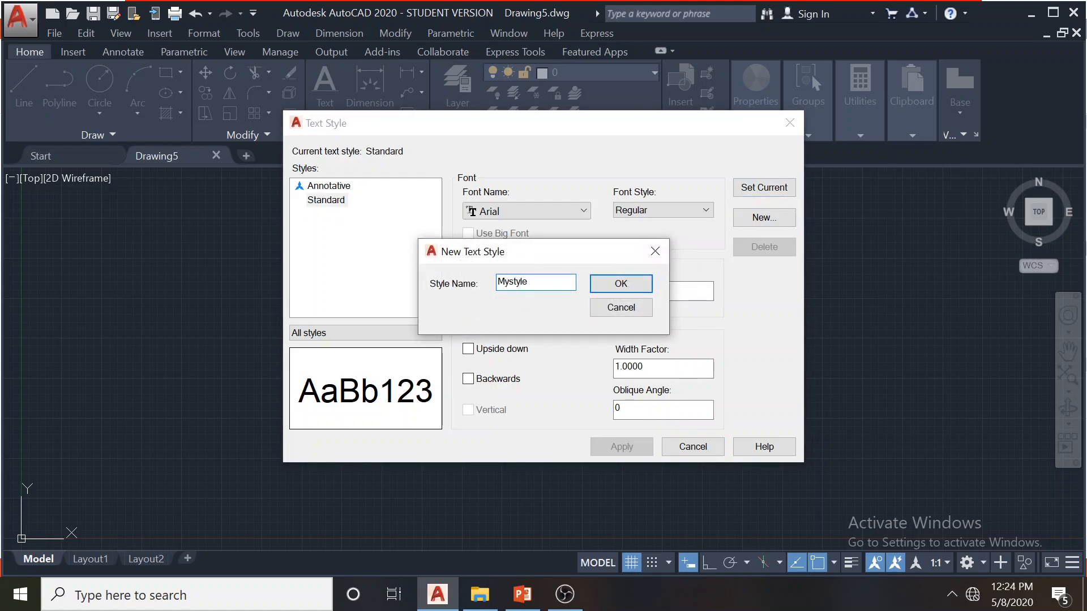
pyautogui.click(622, 284)
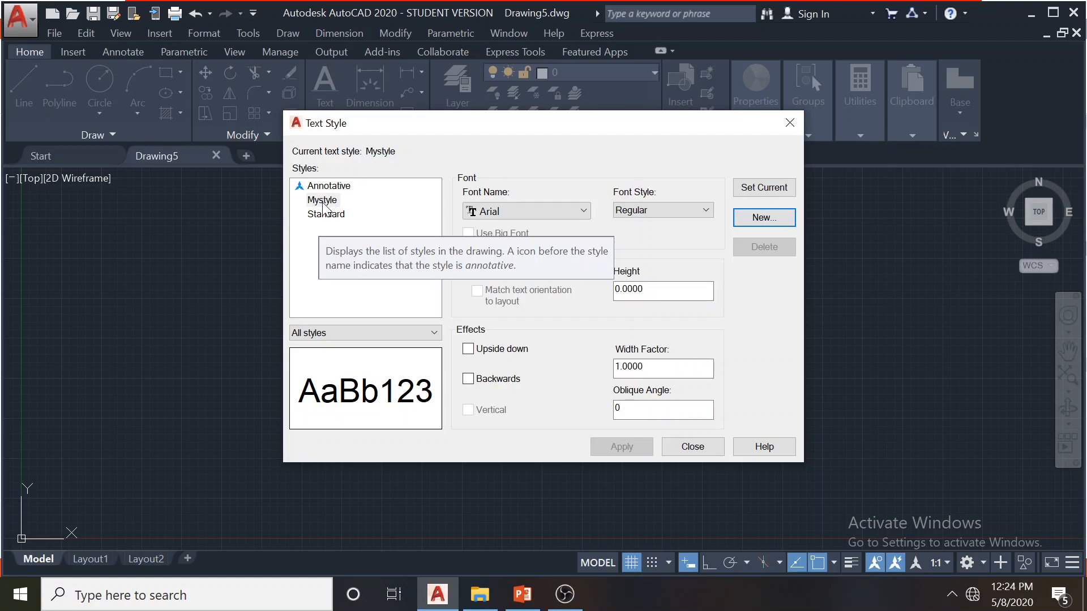
# Set the Mystyle text style's font to Times New Roman with the Bold font style
pyautogui.click(328, 216)
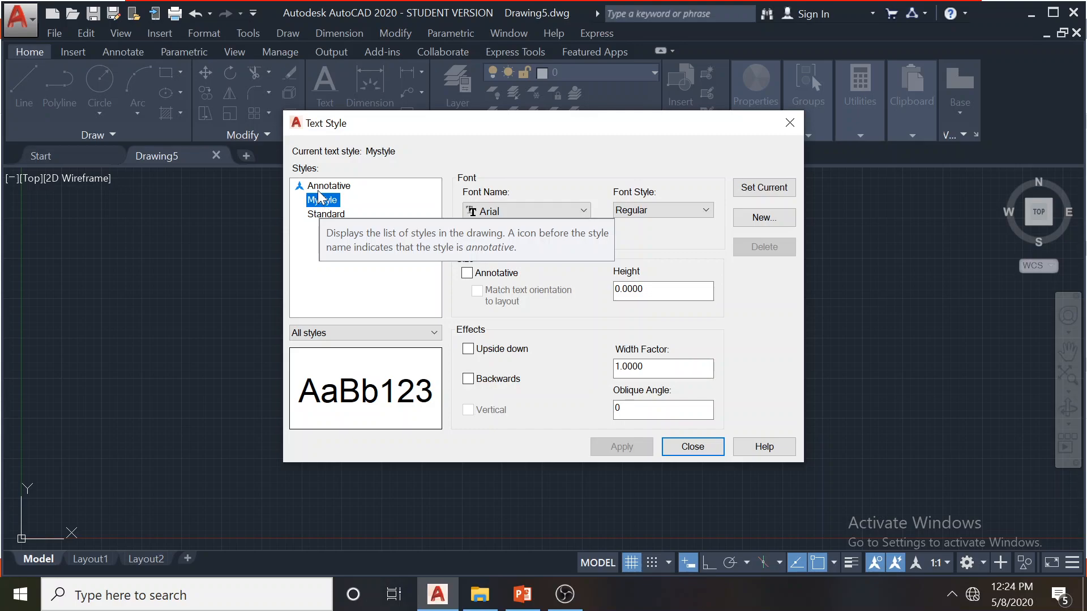
pyautogui.click(512, 212)
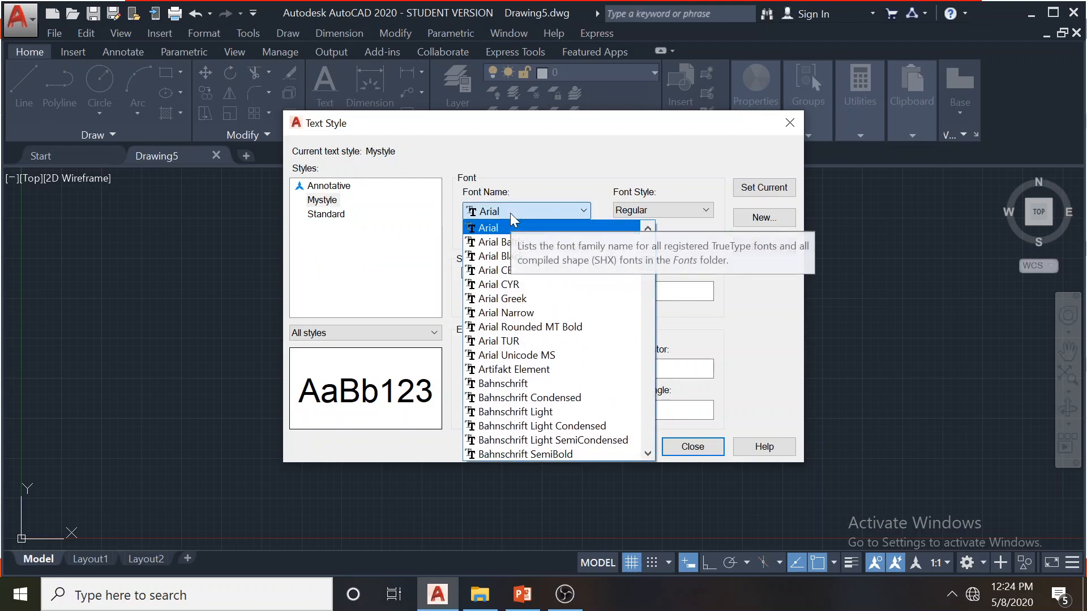
pyautogui.write('ti')
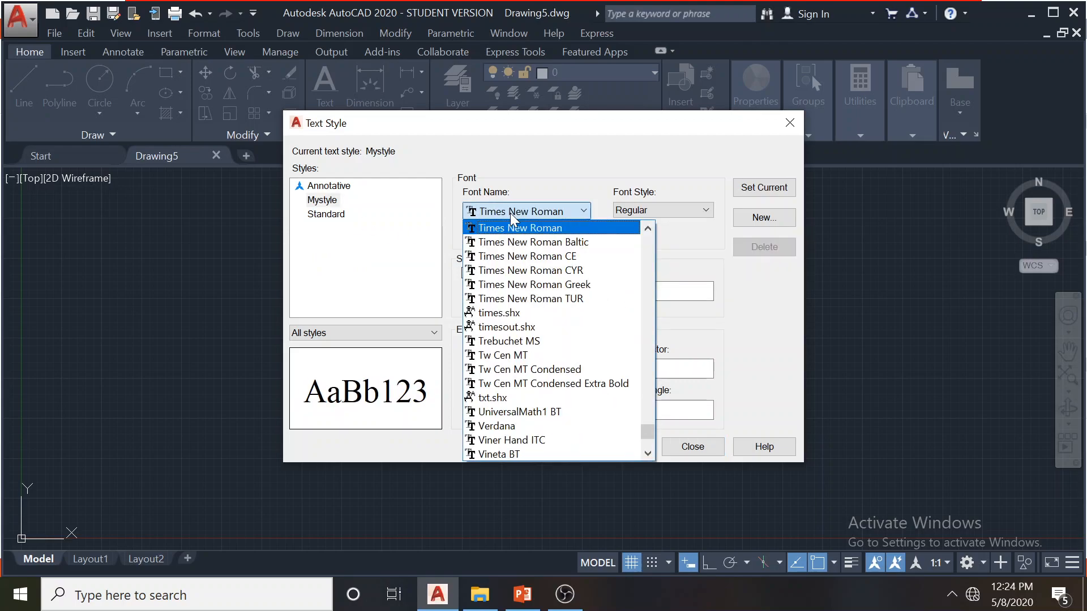
pyautogui.click(514, 227)
pyautogui.click(671, 212)
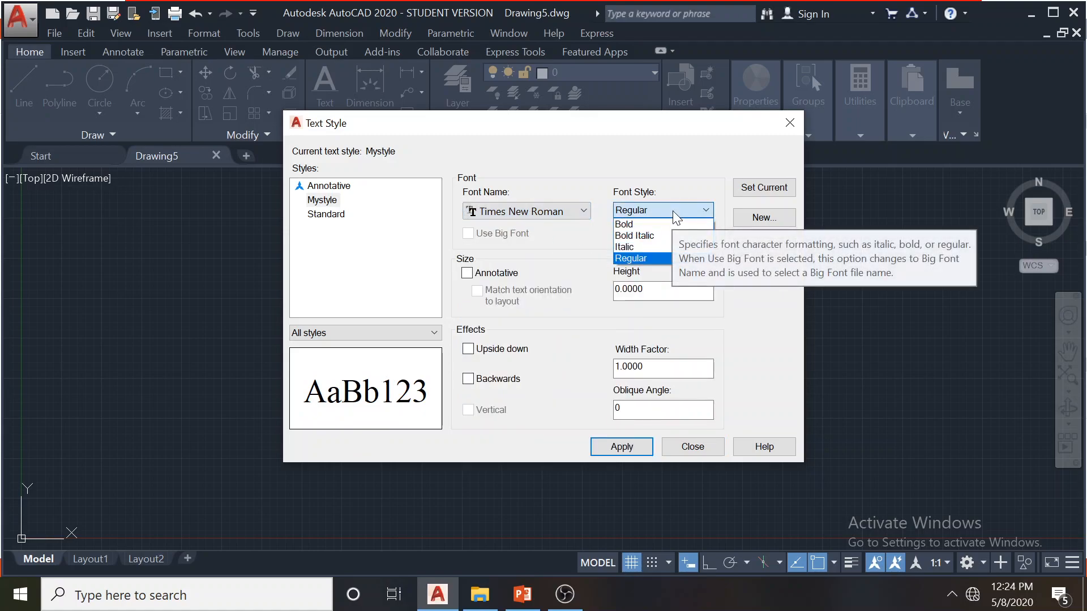
pyautogui.click(659, 226)
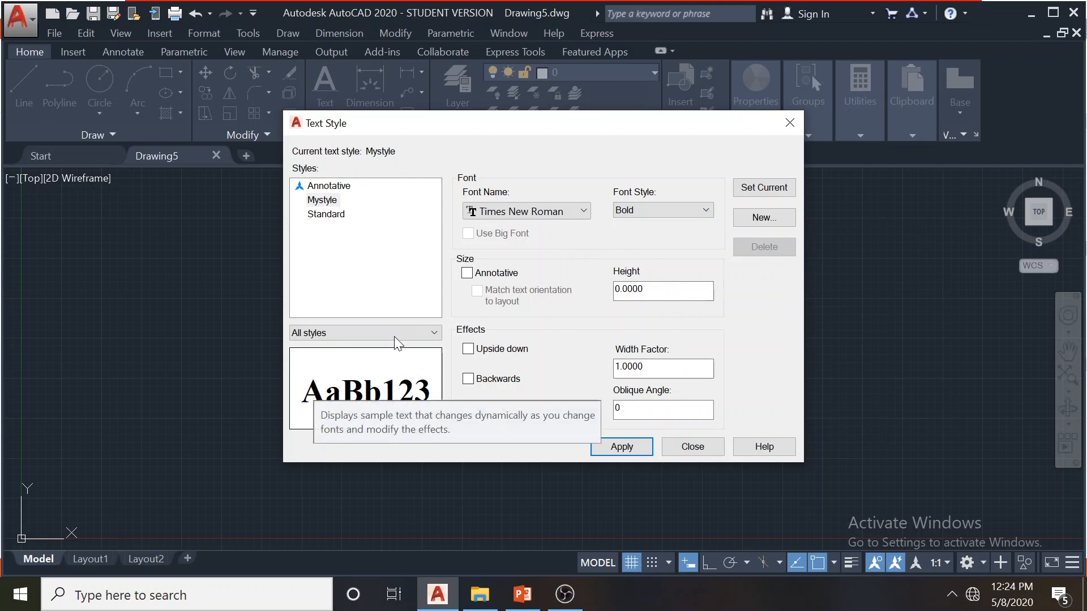
# Try the Annotative option for Mystyle and switch it off again
pyautogui.click(466, 274)
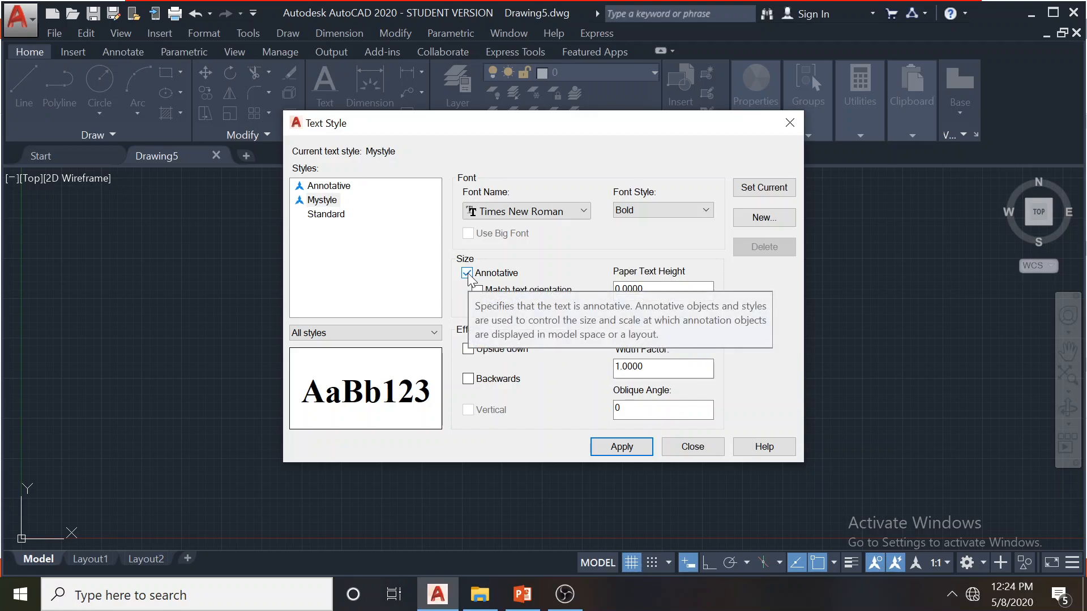
pyautogui.click(466, 274)
pyautogui.click(467, 274)
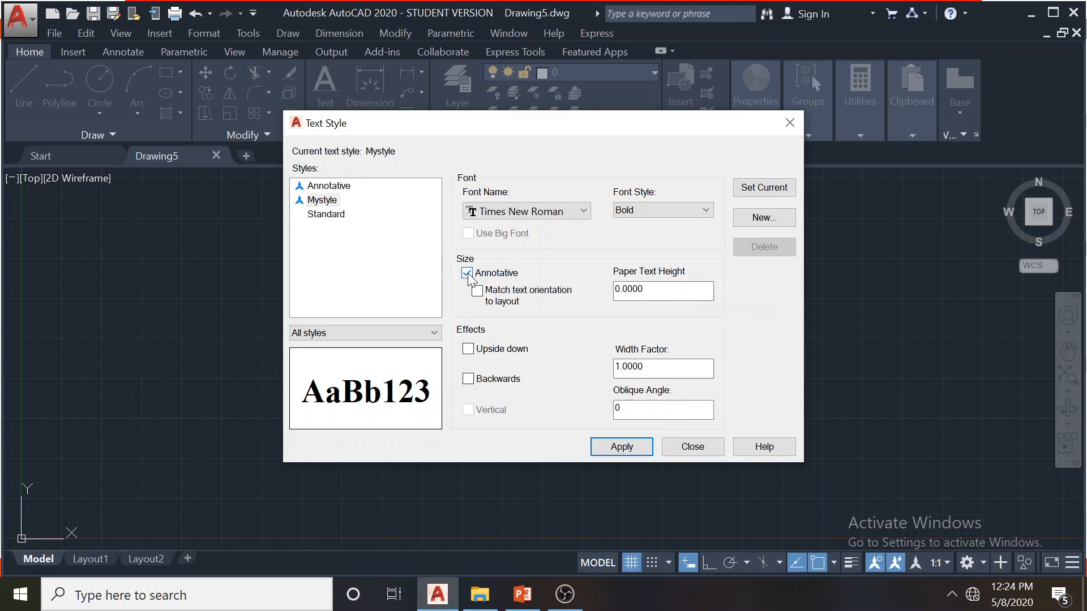
pyautogui.click(467, 274)
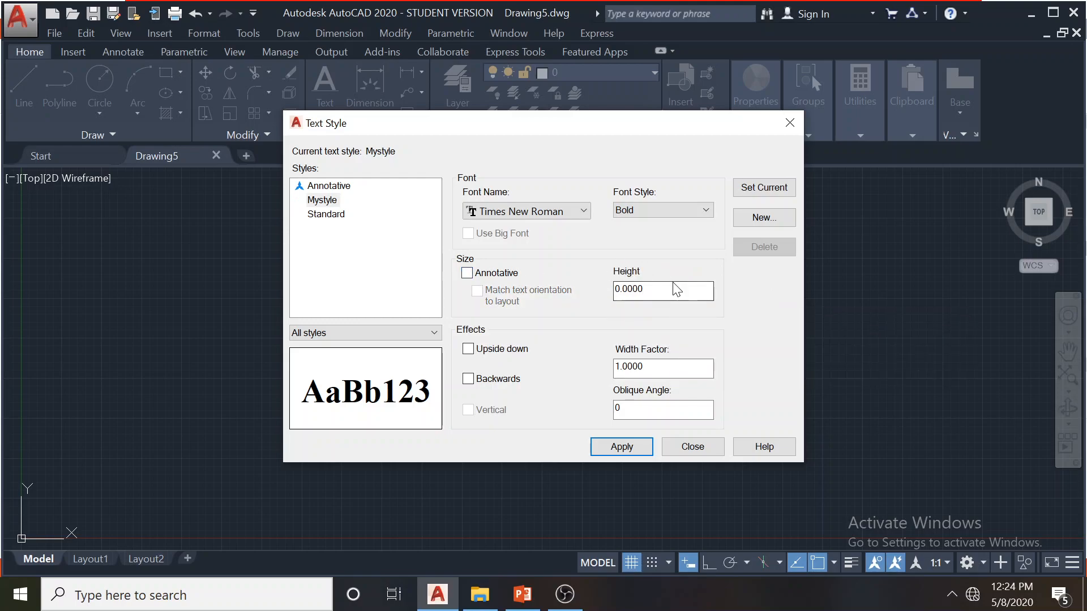
# Try a text height of 1 for Mystyle and reset the height to 0
pyautogui.doubleClick(651, 290)
pyautogui.moveTo(501, 130); pyautogui.dragTo(533, 124)
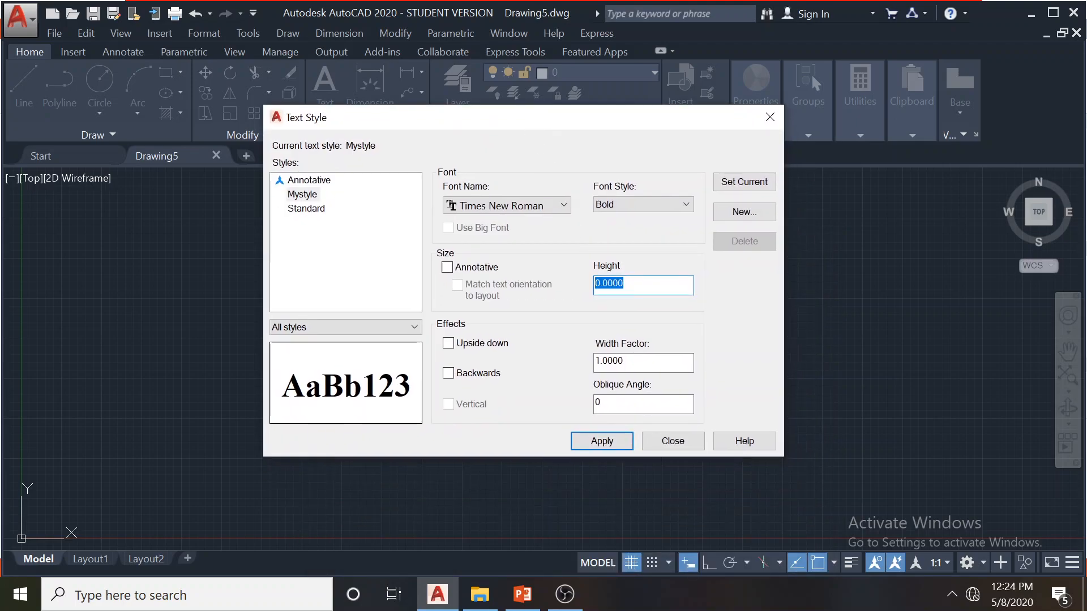
pyautogui.write('1')
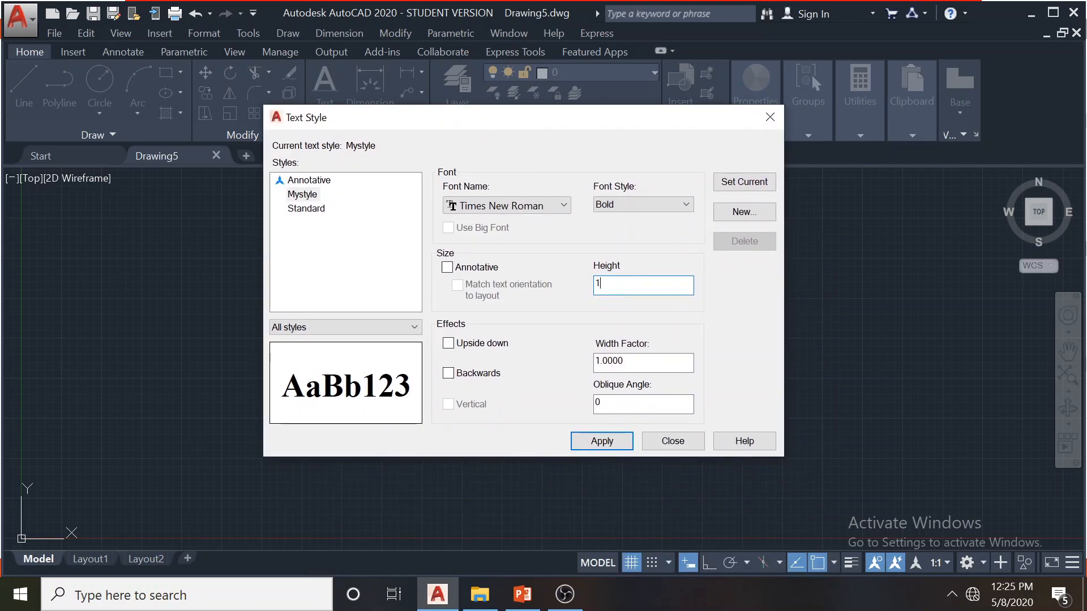
pyautogui.moveTo(601, 284); pyautogui.dragTo(586, 283)
pyautogui.write('0')
pyautogui.click(629, 362)
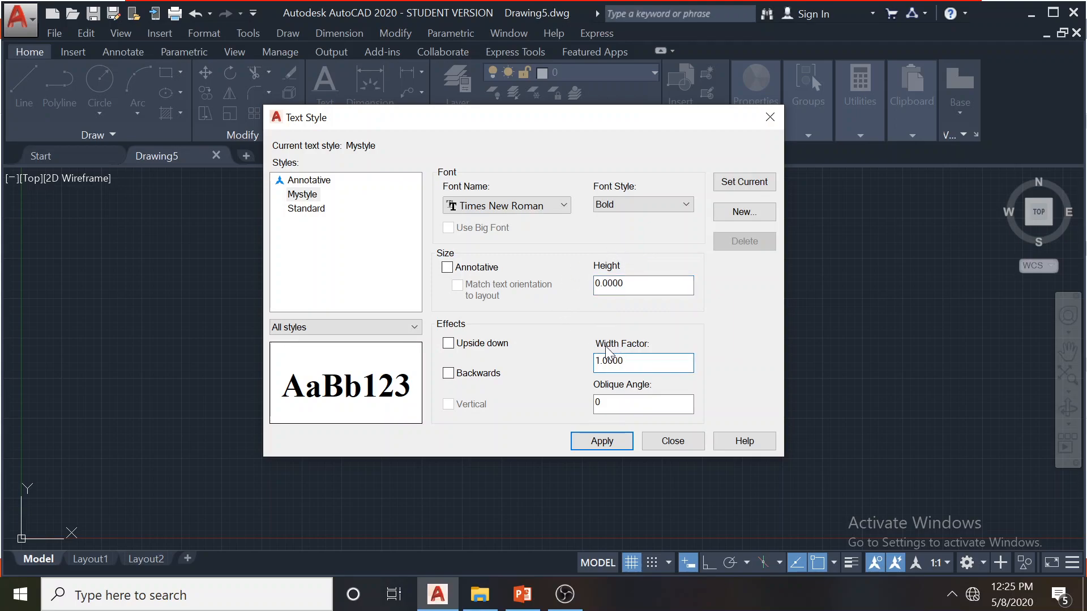
# Preview the Upside down and Backwards effects one at a time, turning each off again
pyautogui.click(448, 346)
pyautogui.click(448, 346)
pyautogui.click(448, 373)
pyautogui.click(448, 373)
# Try a width factor of 2 for Mystyle and reset it to 1
pyautogui.doubleClick(622, 362)
pyautogui.write('2')
pyautogui.press('Return')
pyautogui.press('Tab')
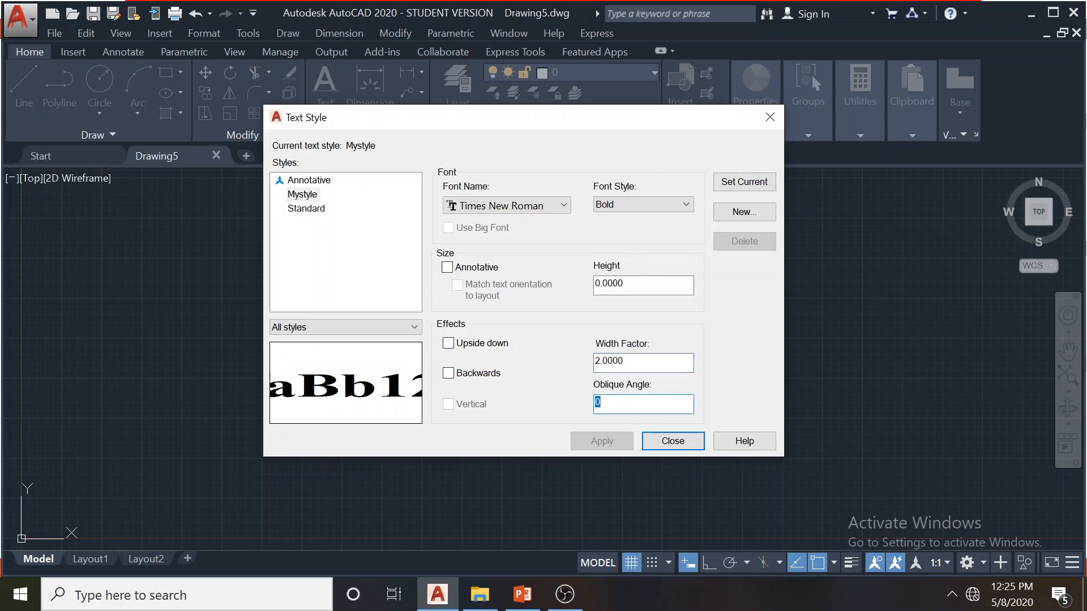
pyautogui.hotkey('shift', 'Tab')
pyautogui.write('1')
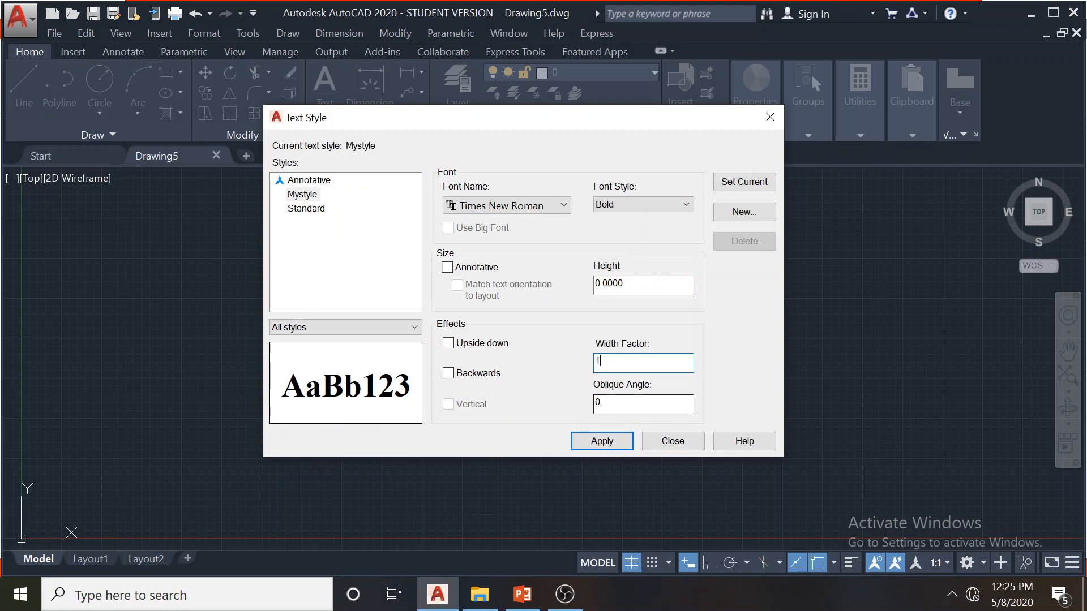
pyautogui.press('Tab')
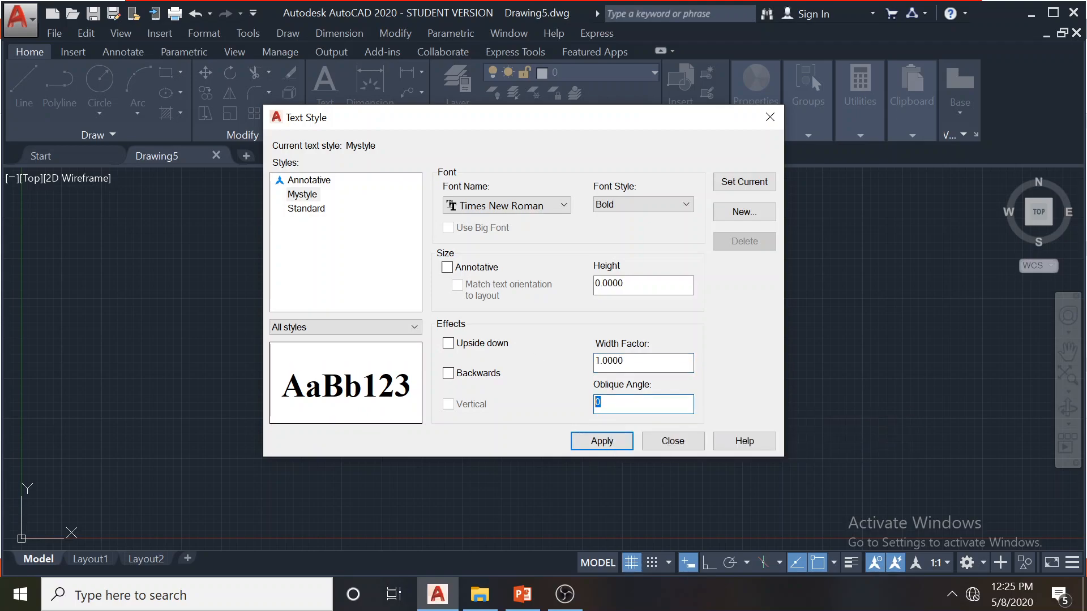
# Try an oblique angle of 30 for Mystyle, reset it to 0, and set and apply 30 again
pyautogui.write('30')
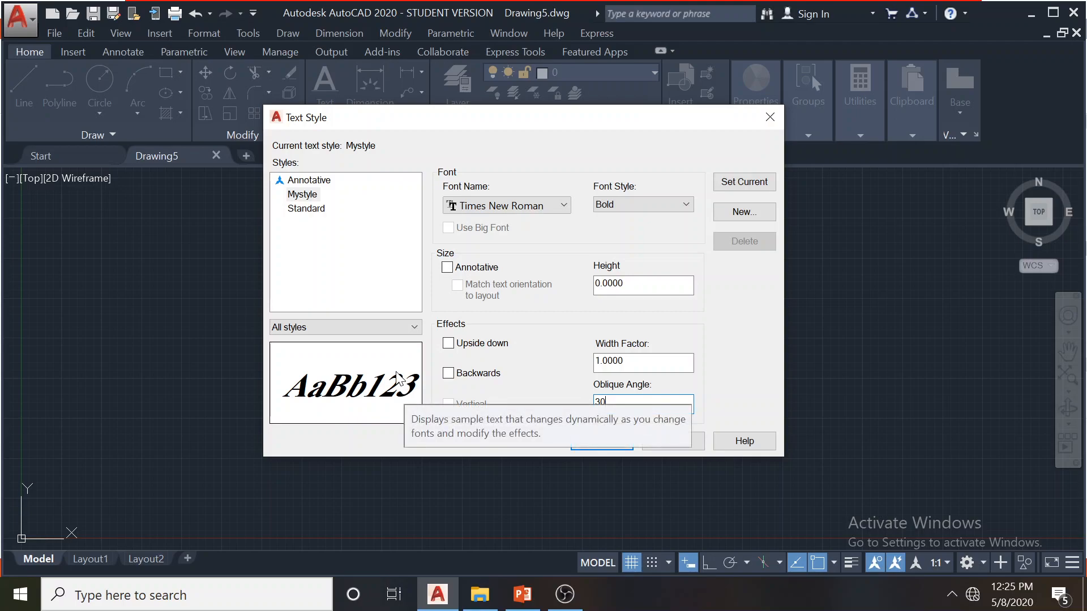
pyautogui.moveTo(616, 403); pyautogui.dragTo(533, 394)
pyautogui.write('0')
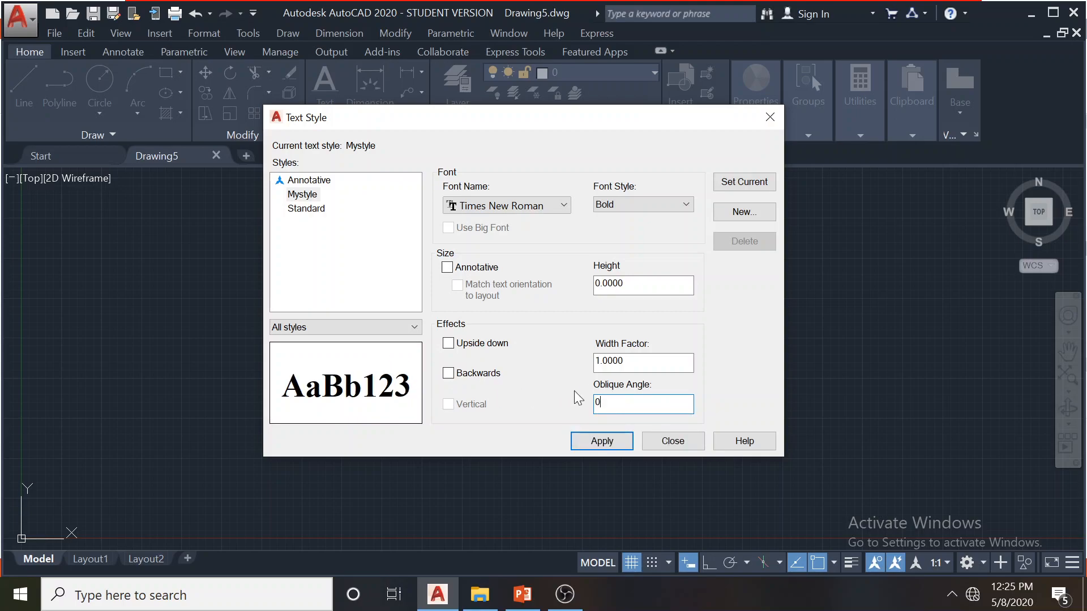
pyautogui.moveTo(607, 403); pyautogui.dragTo(573, 402)
pyautogui.write('30')
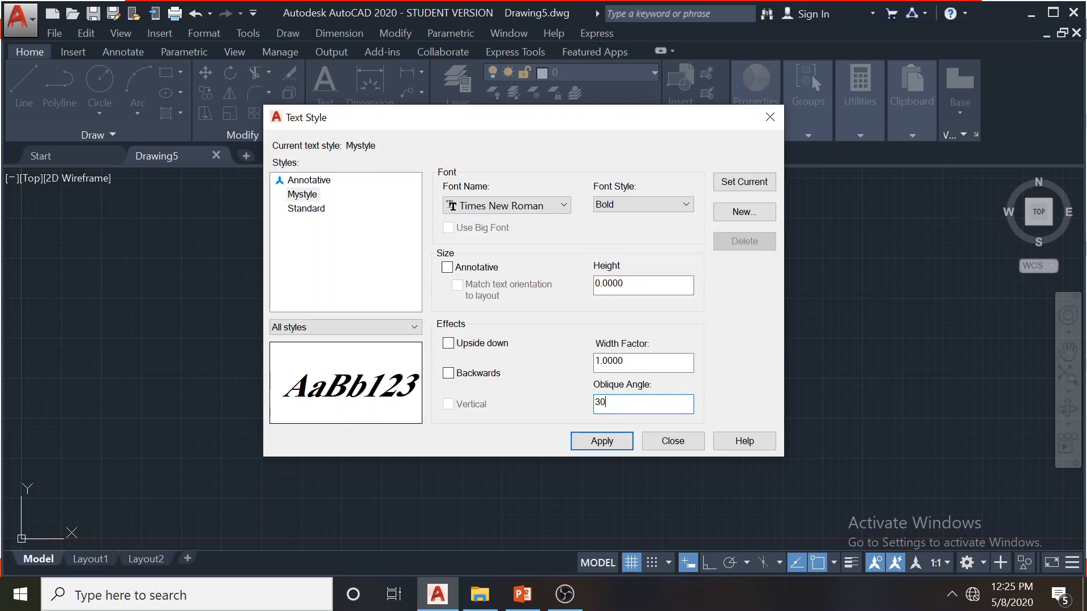
pyautogui.press('Return')
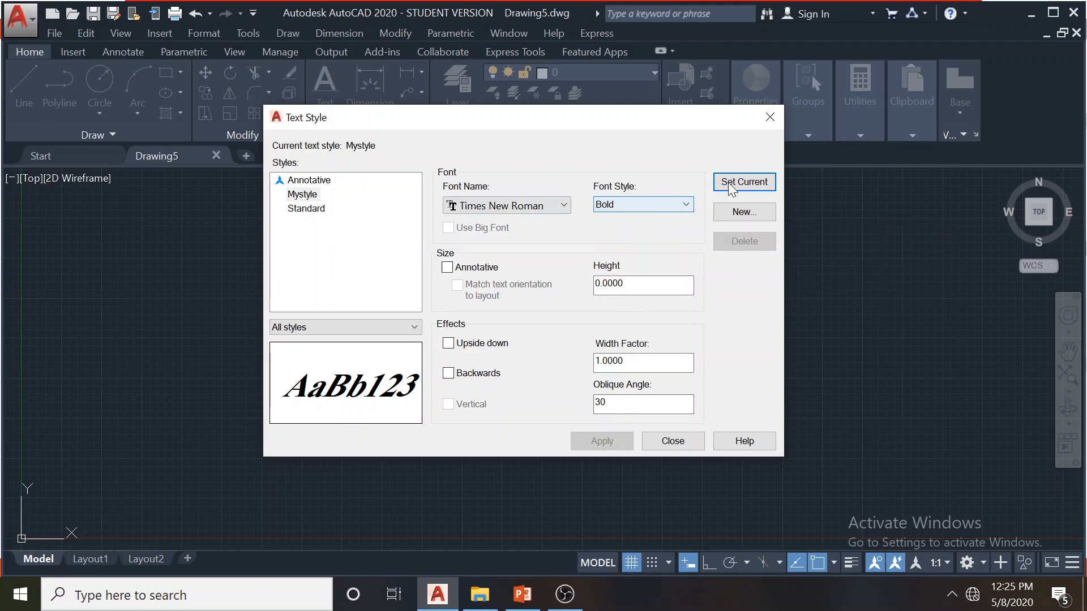
# Make Mystyle the current text style and finish the text style setup
pyautogui.click(303, 195)
pyautogui.click(743, 181)
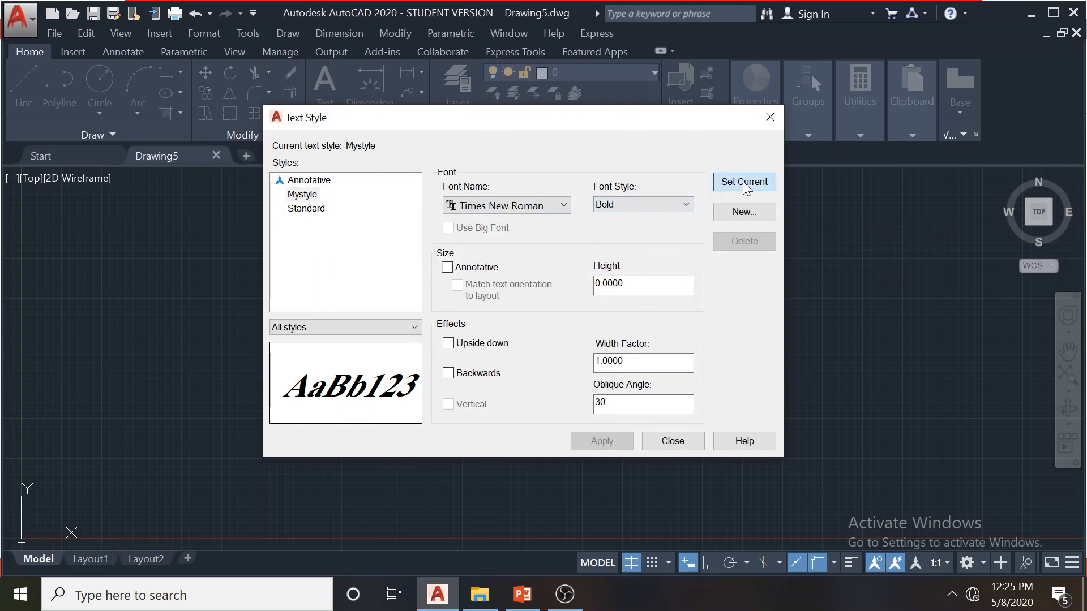
pyautogui.click(674, 442)
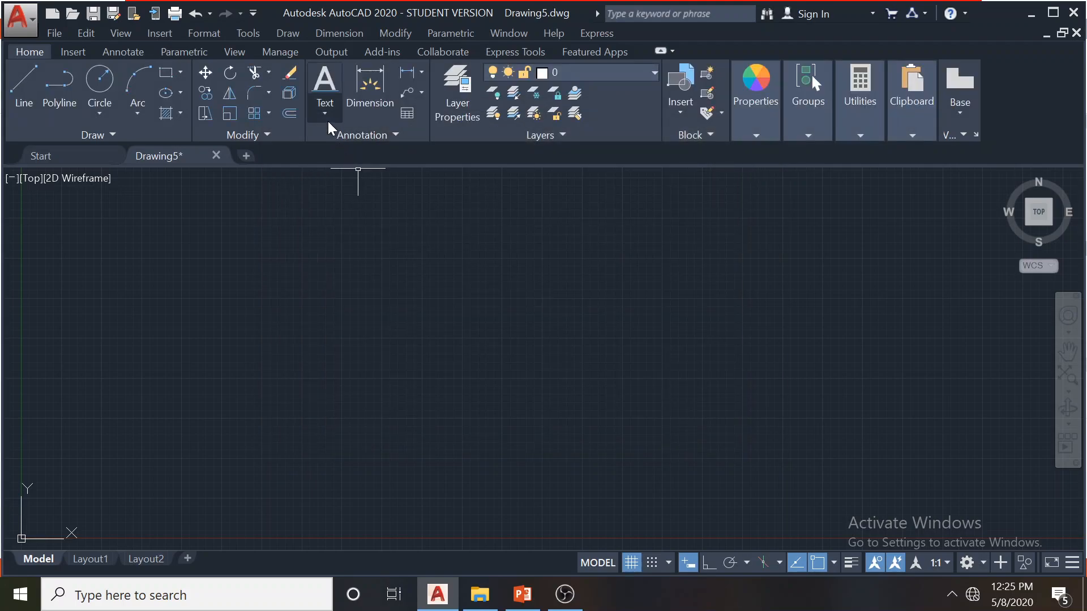
# Place the single-line text "cad" in the empty drawing using Mystyle, with a height of 0.5 and a rotation of 0
pyautogui.click(360, 137)
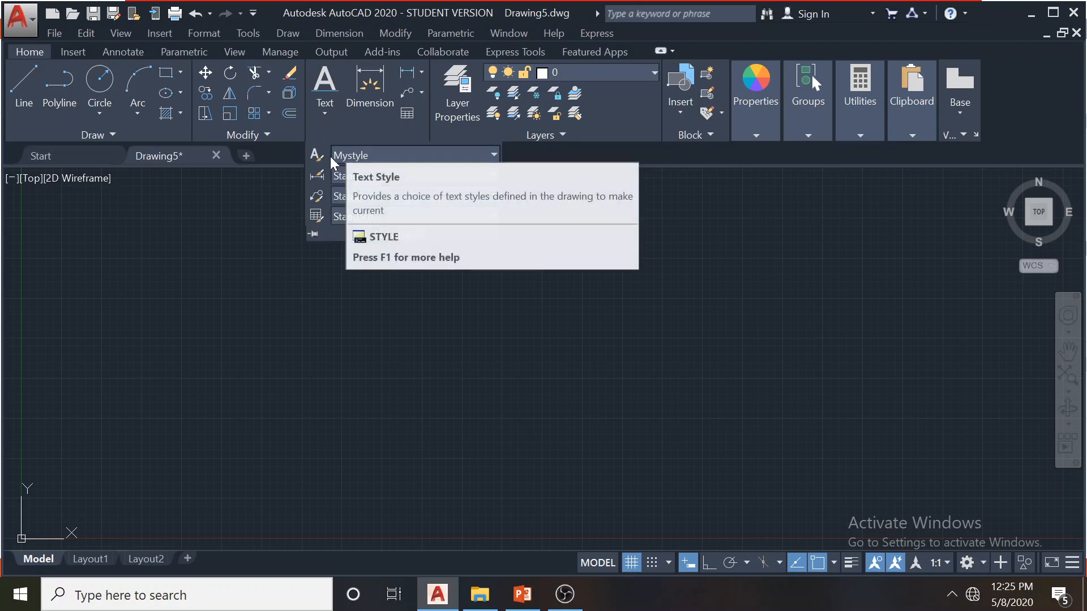
pyautogui.click(326, 115)
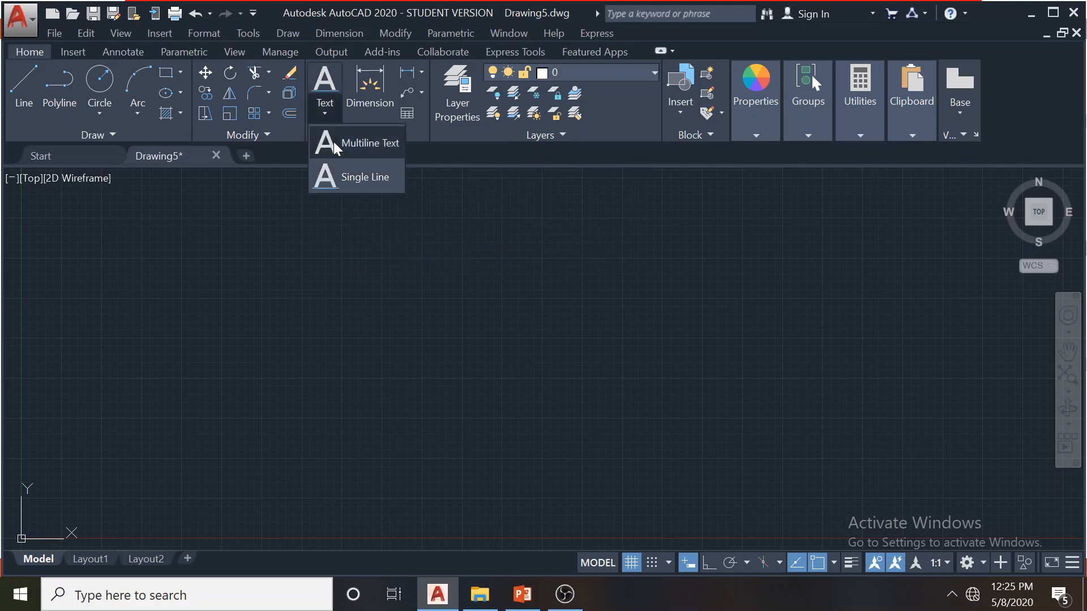
pyautogui.click(351, 178)
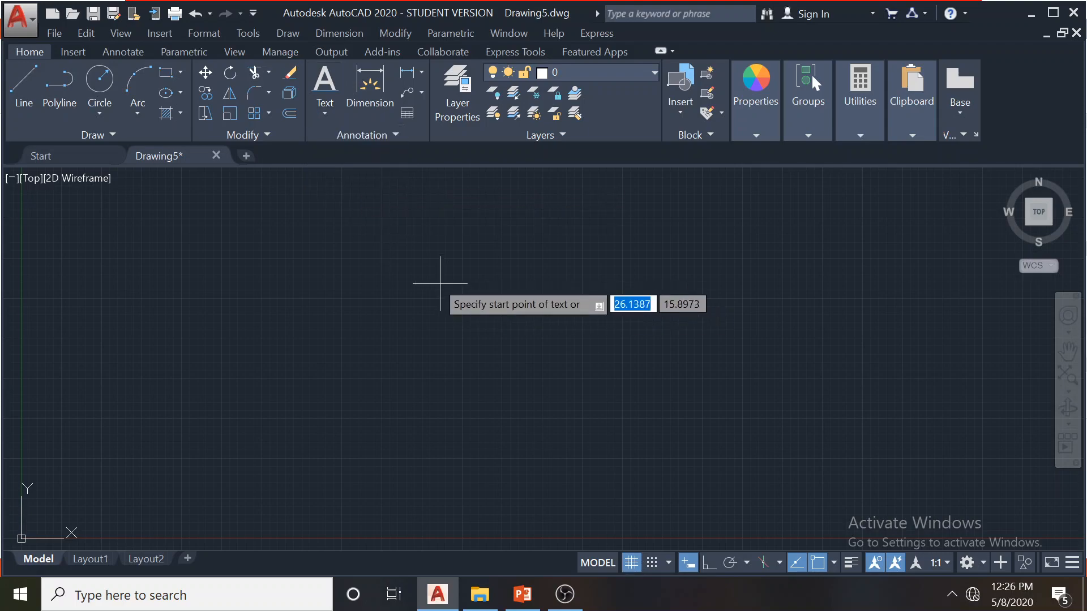
pyautogui.click(343, 235)
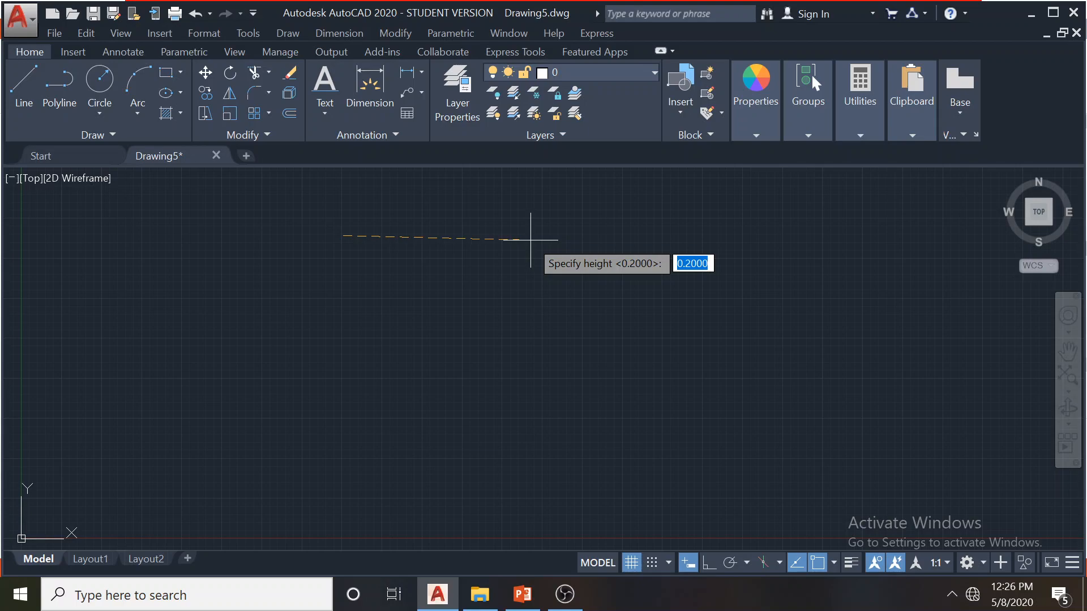
pyautogui.write('0.5')
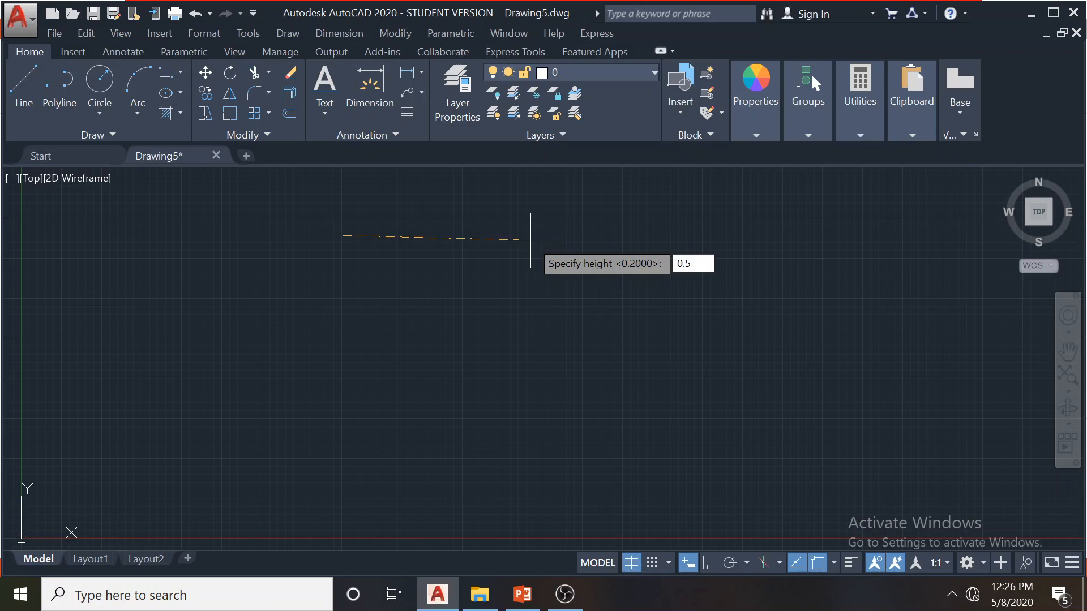
pyautogui.press('Return')
pyautogui.press('Return')
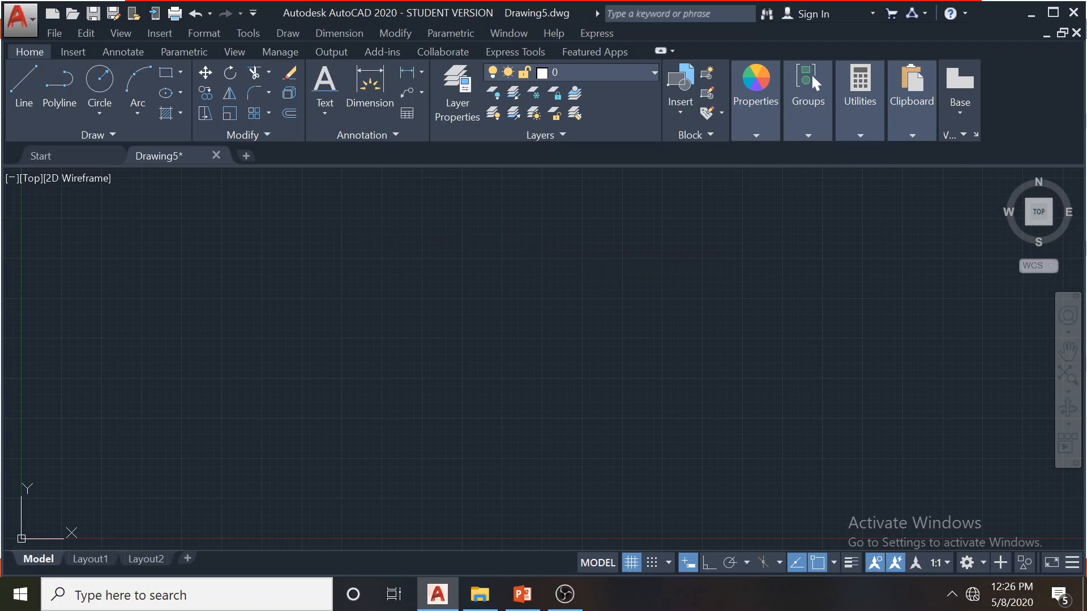
pyautogui.write('cad')
pyautogui.scroll(6, 342, 210)
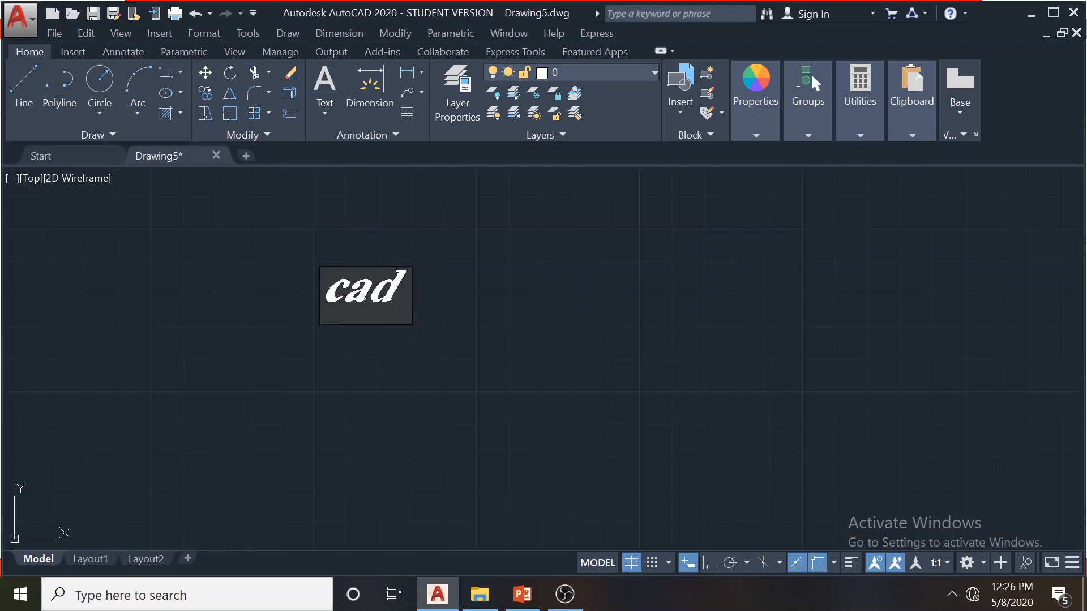
pyautogui.click(478, 280)
pyautogui.press('Escape')
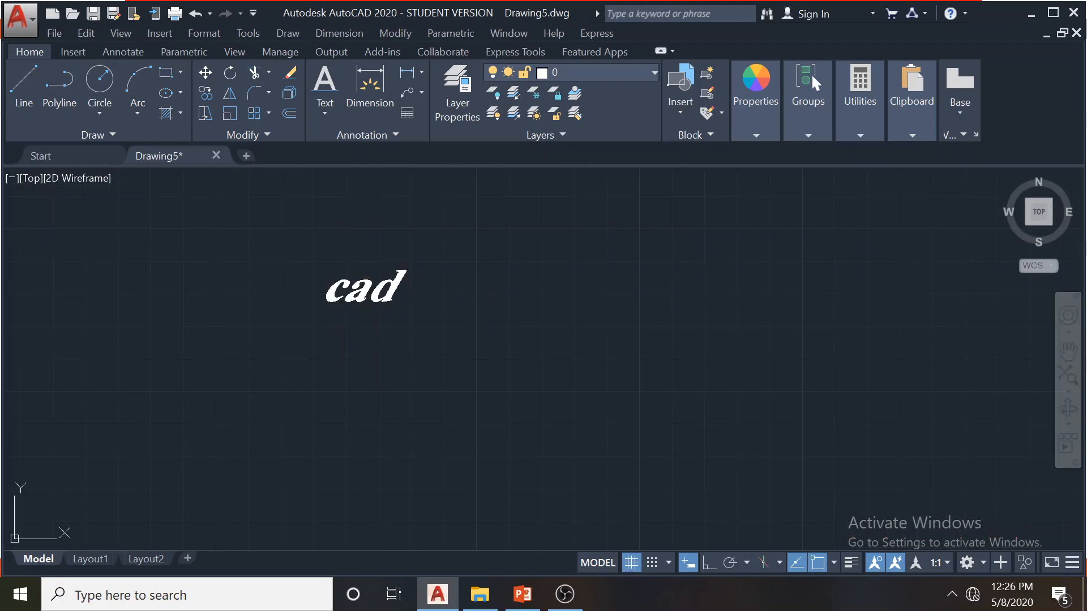
# Open the properties of the "cad" text and set its Annotative property to Yes
pyautogui.click(400, 279)
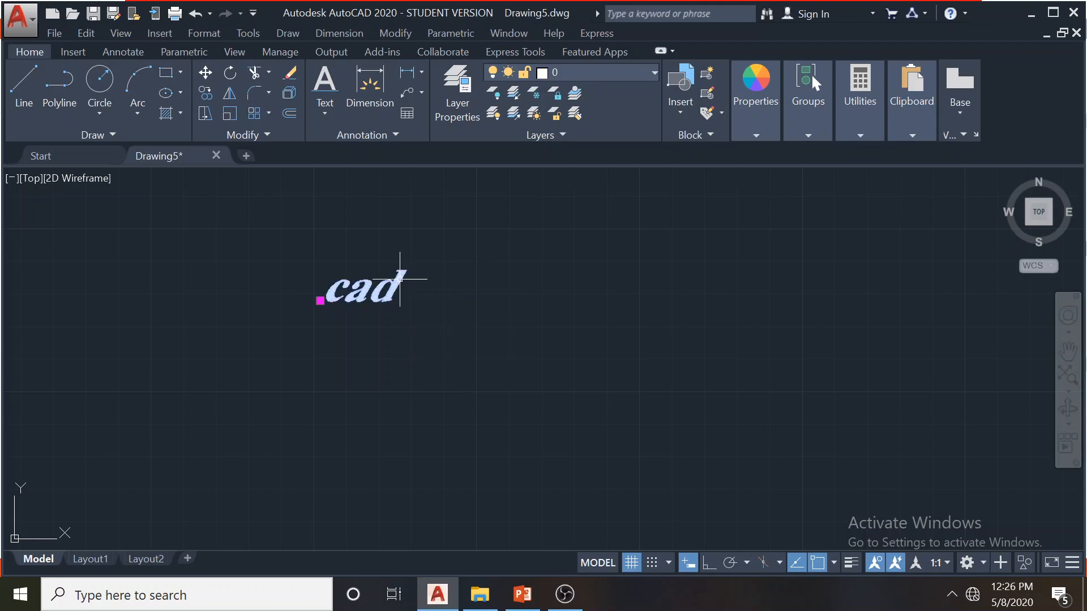
pyautogui.rightClick(399, 278)
pyautogui.click(465, 553)
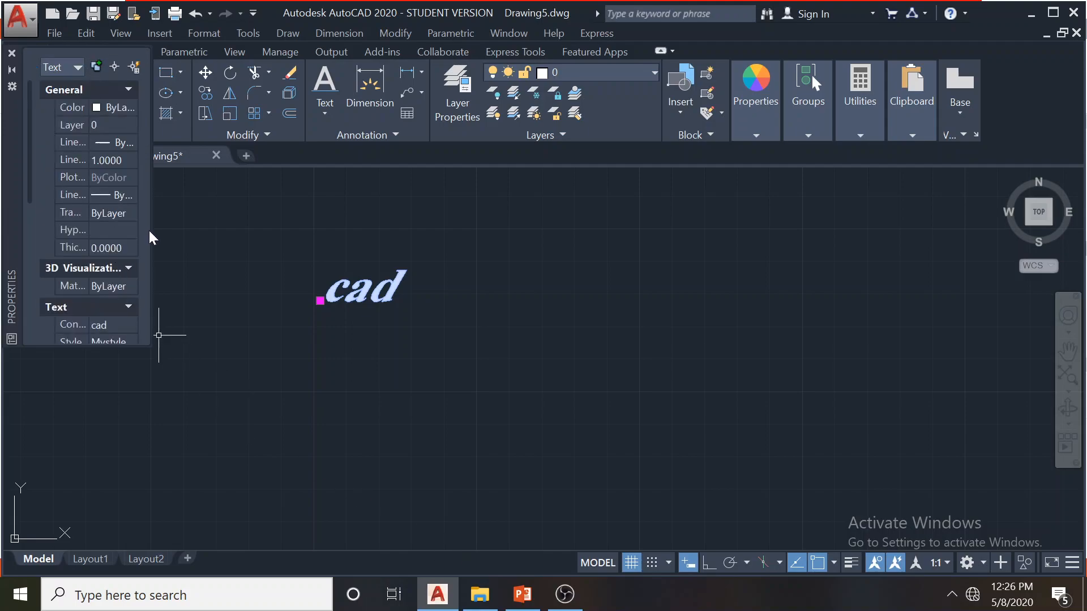
pyautogui.moveTo(151, 230); pyautogui.dragTo(252, 232)
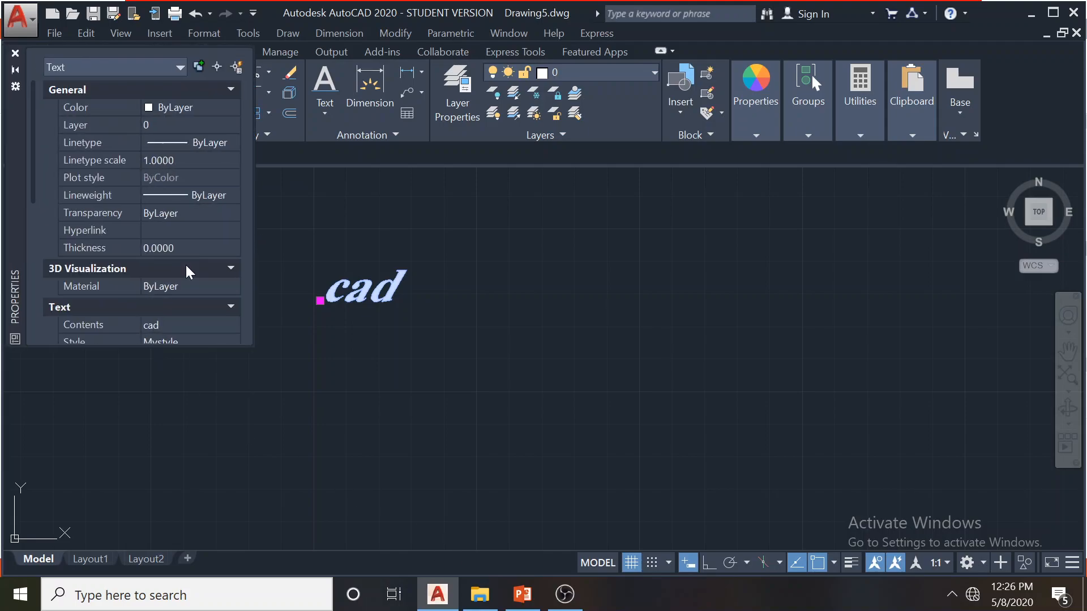
pyautogui.scroll(-3, 202, 234)
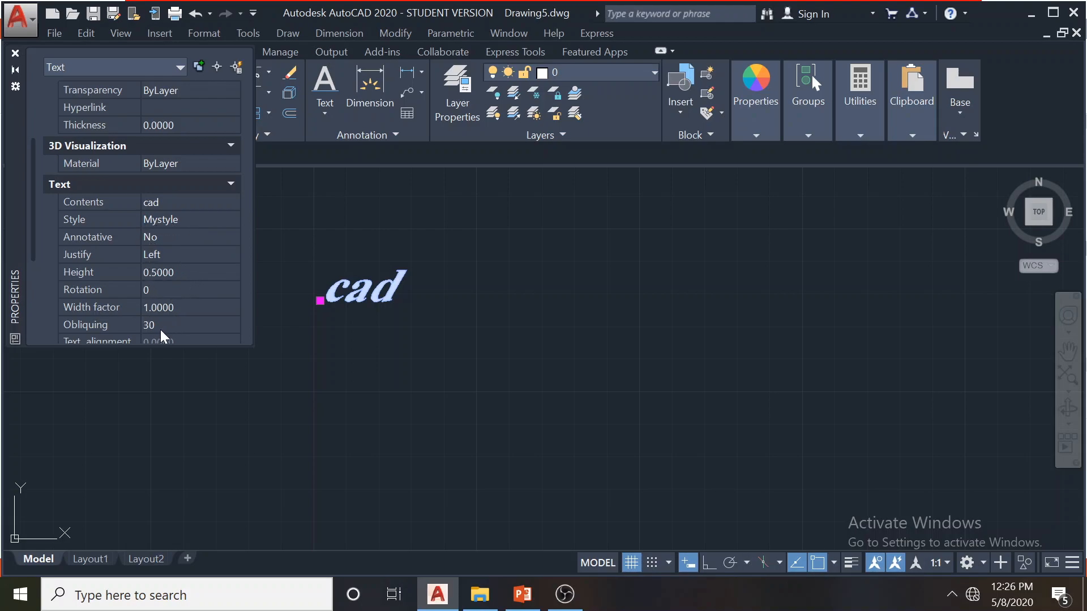
pyautogui.click(162, 240)
pyautogui.click(161, 240)
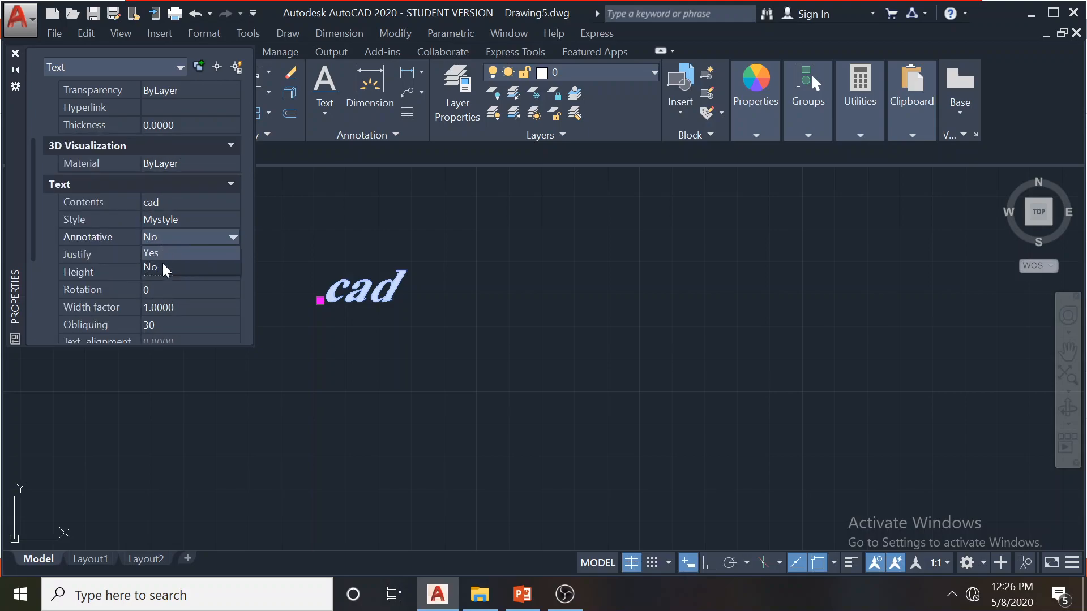
pyautogui.click(160, 254)
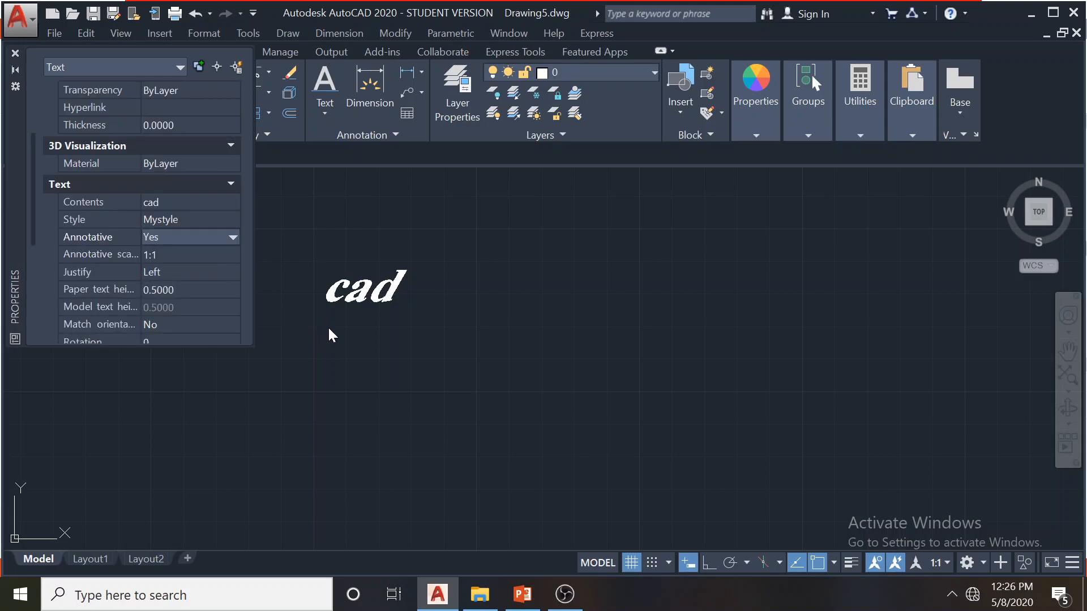
# Change the drawing's annotation scale to 2:1 with the annotative "cad" text selected
pyautogui.click(340, 343)
pyautogui.click(366, 309)
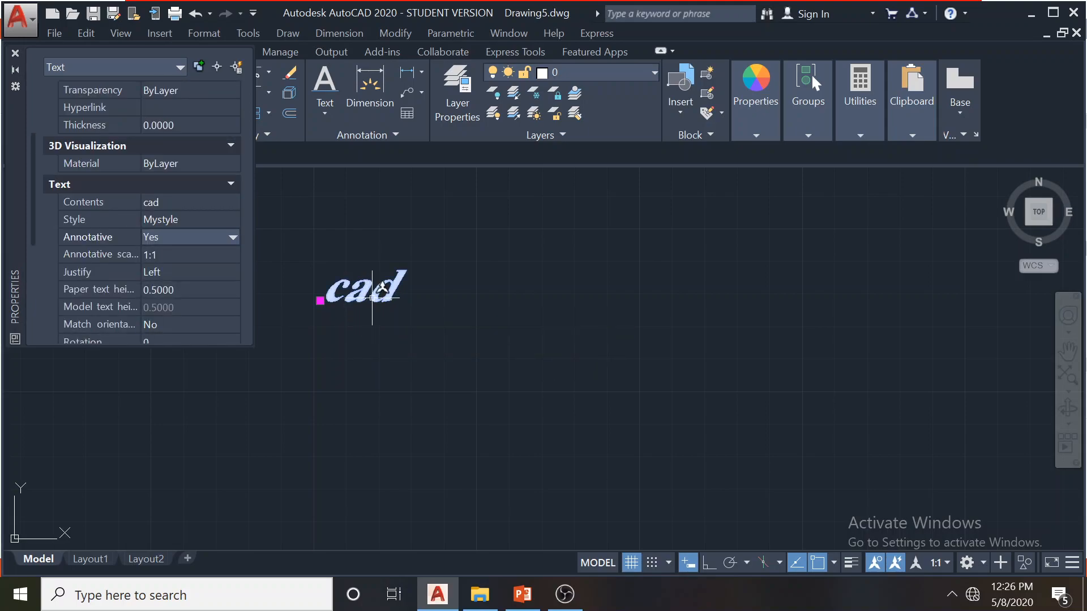
pyautogui.press('Escape')
pyautogui.click(361, 294)
pyautogui.click(945, 563)
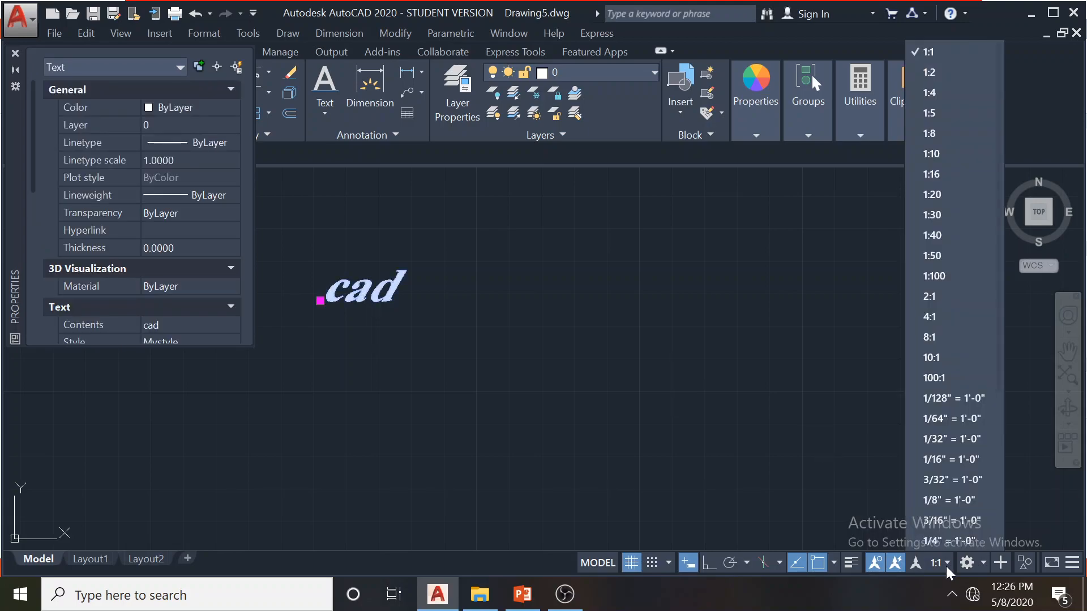
pyautogui.click(929, 296)
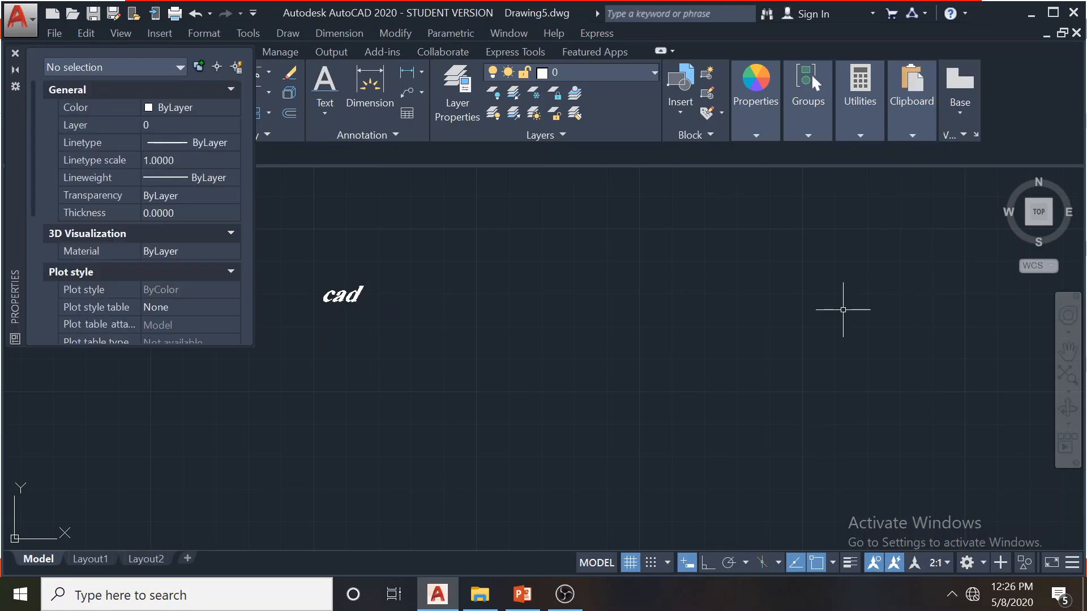
# Examine the annotative scale and the paper and model text heights of the "cad" text, and close its properties
pyautogui.click(365, 295)
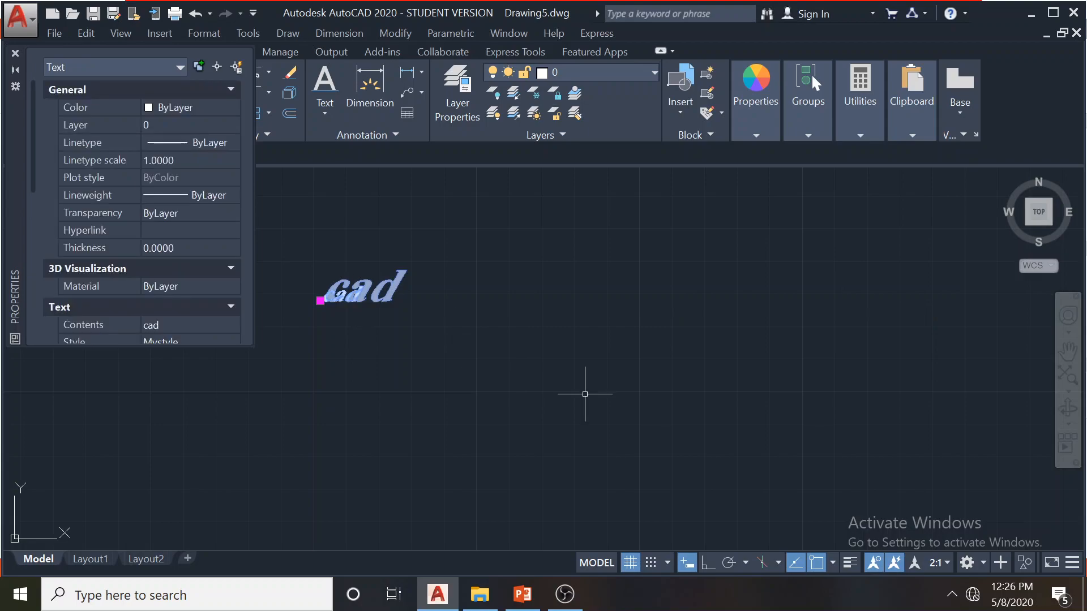
pyautogui.moveTo(32, 166); pyautogui.dragTo(29, 280)
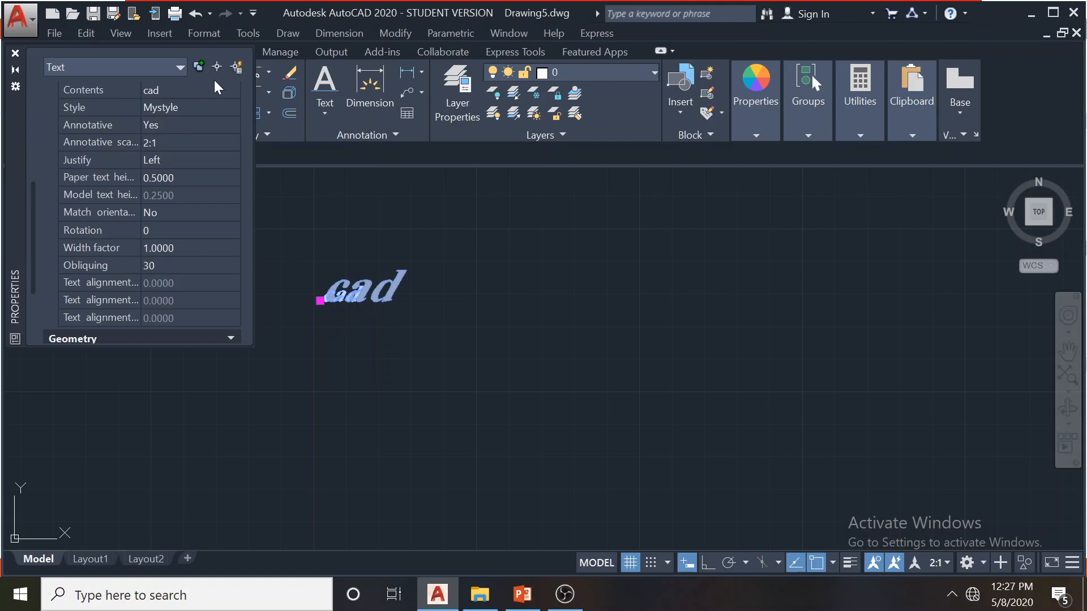
pyautogui.click(15, 53)
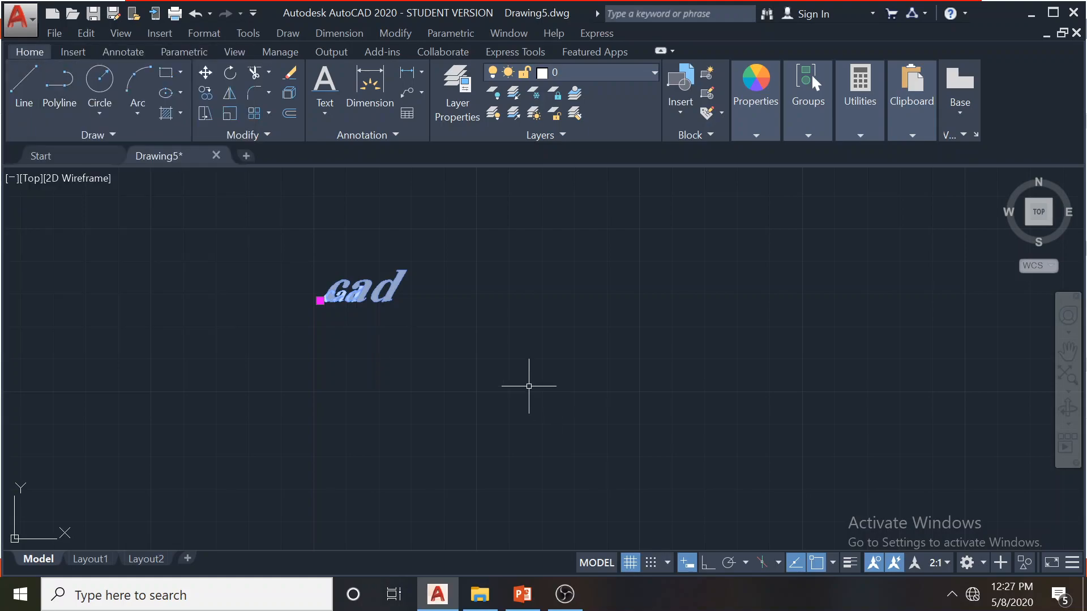
# Undo the "cad" text and the annotation scale change, and restore Mystyle as the current text style
pyautogui.press('Escape')
pyautogui.hotkey('ctrl', 'z')
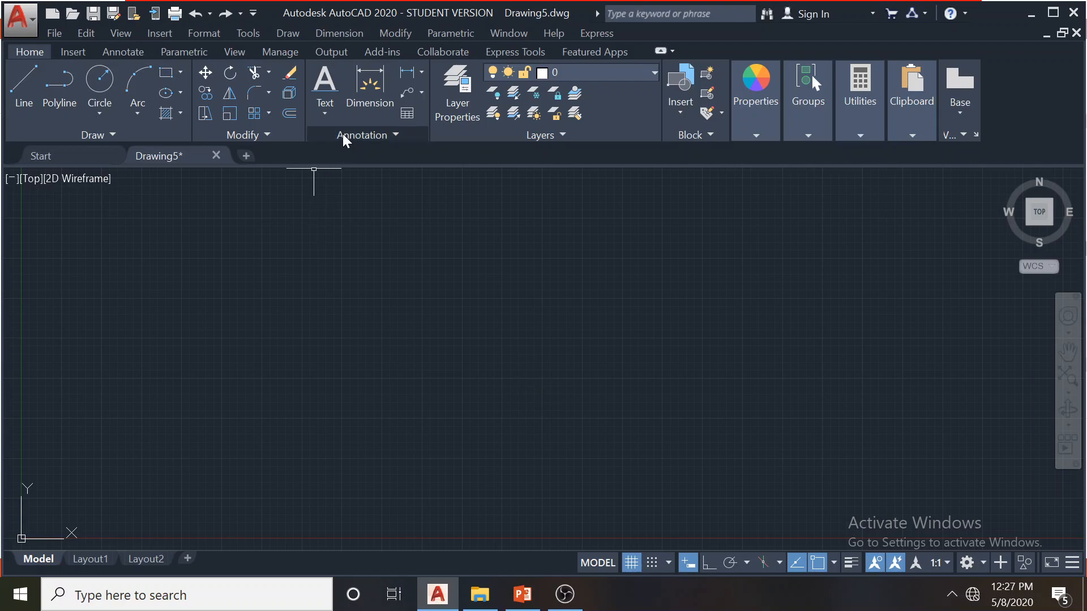
pyautogui.click(326, 119)
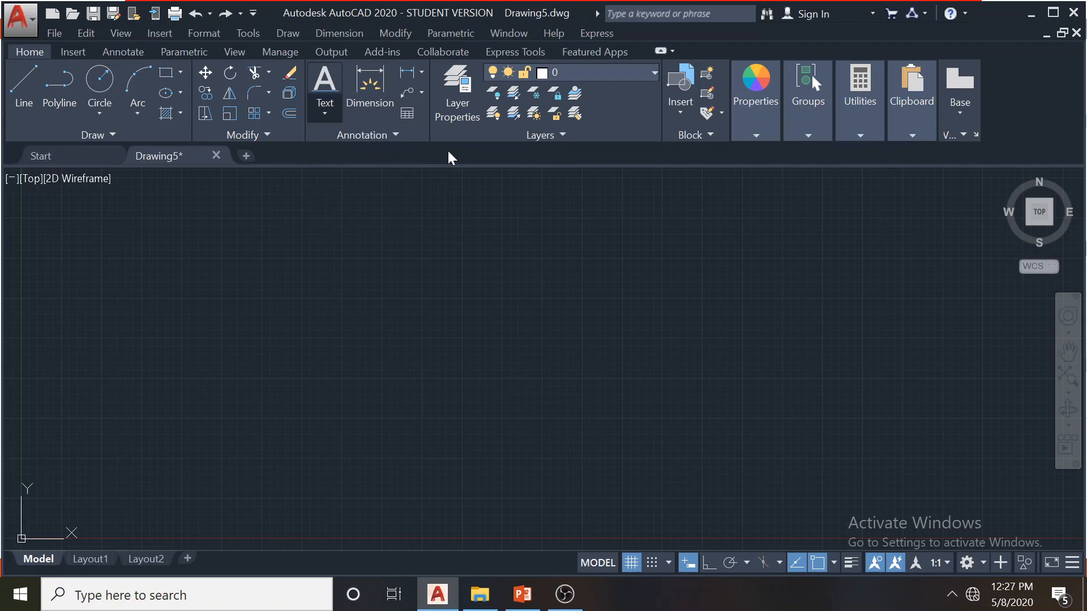
pyautogui.click(346, 135)
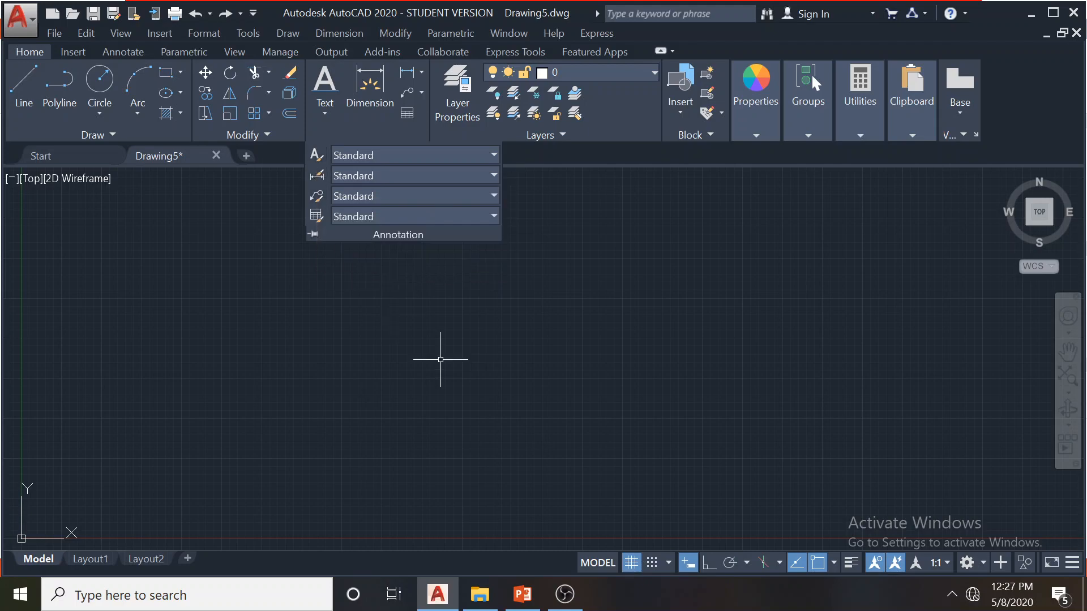
pyautogui.hotkey('ctrl', 'z')
pyautogui.hotkey('ctrl', 'z')
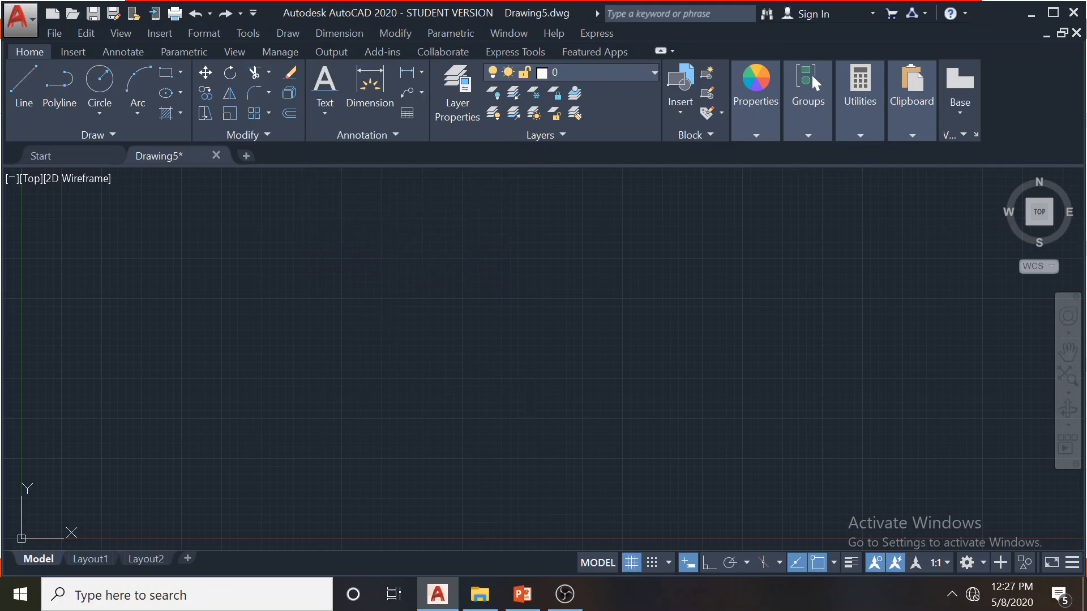
pyautogui.hotkey('ctrl', 'z')
pyautogui.hotkey('ctrl', 'z')
# Set Mystyle's text height to 1, apply the change and close the text style settings
pyautogui.click(347, 138)
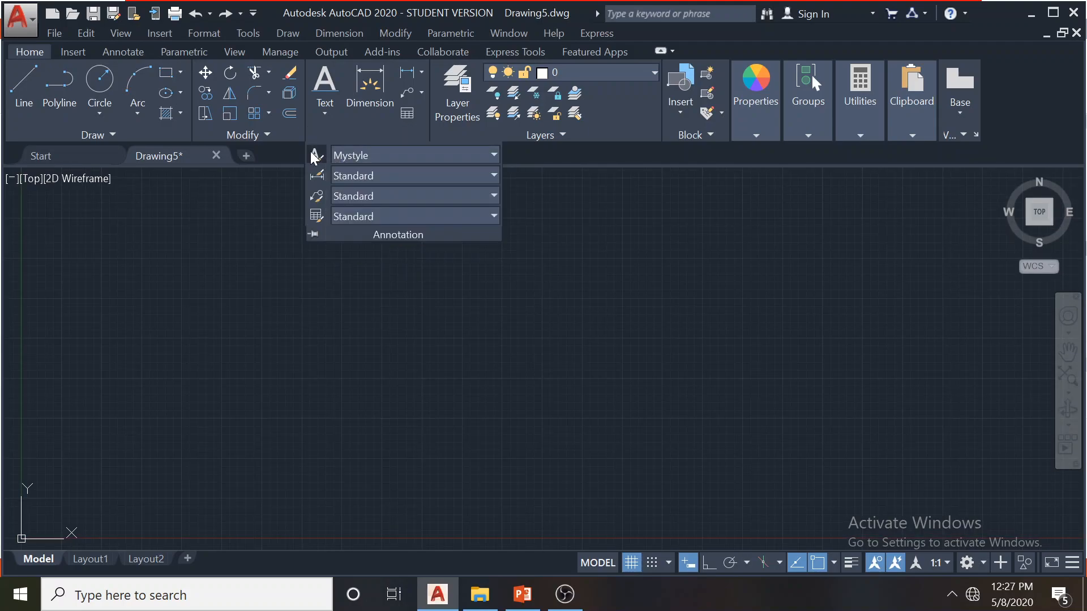
pyautogui.moveTo(662, 290); pyautogui.dragTo(531, 283)
pyautogui.write('1')
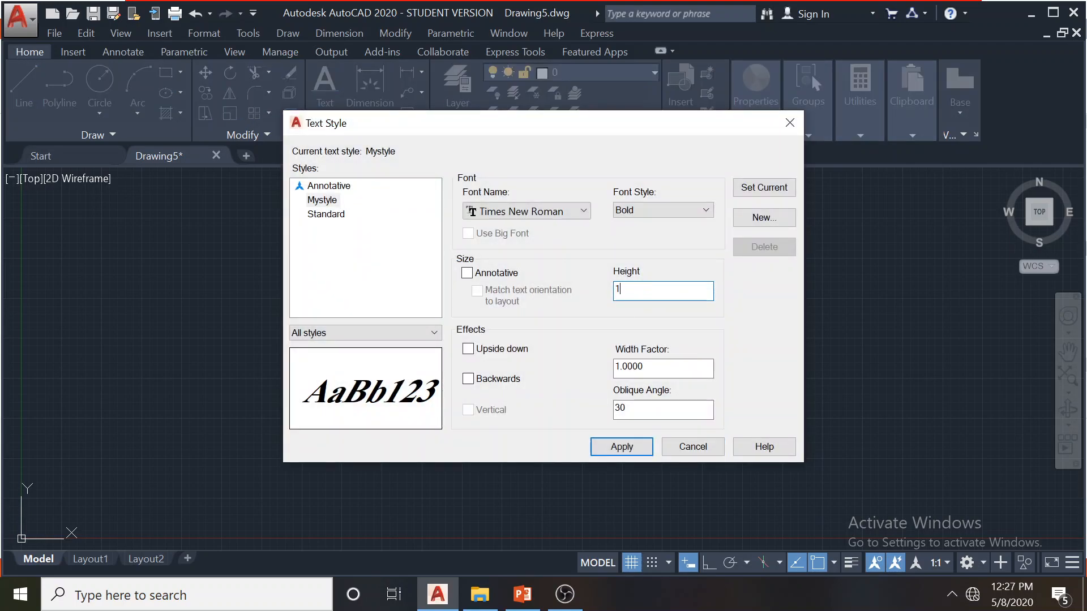
pyautogui.press('Tab')
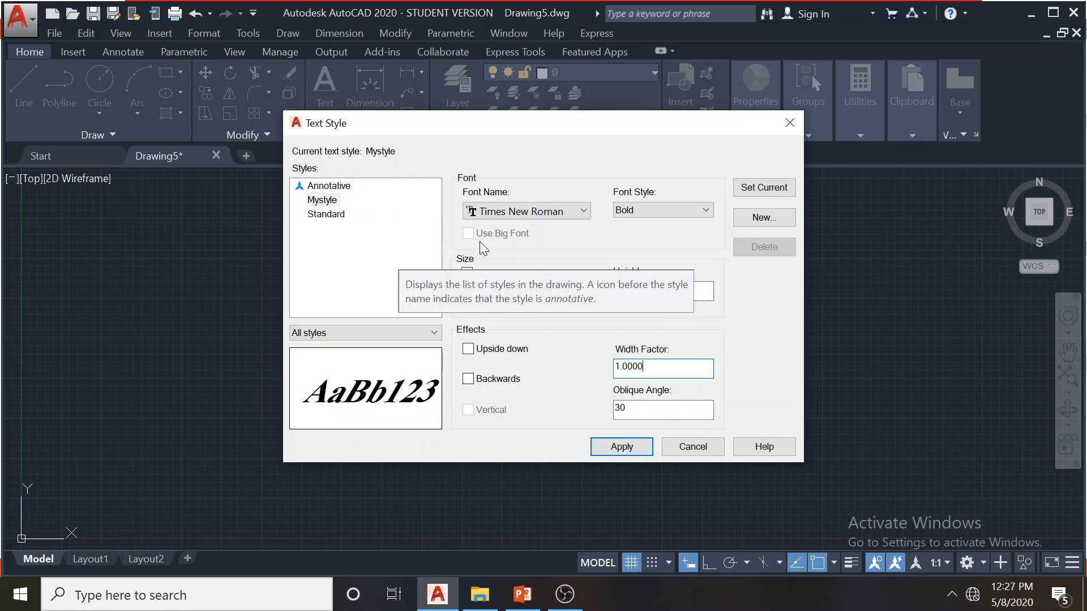
pyautogui.click(622, 447)
pyautogui.click(696, 447)
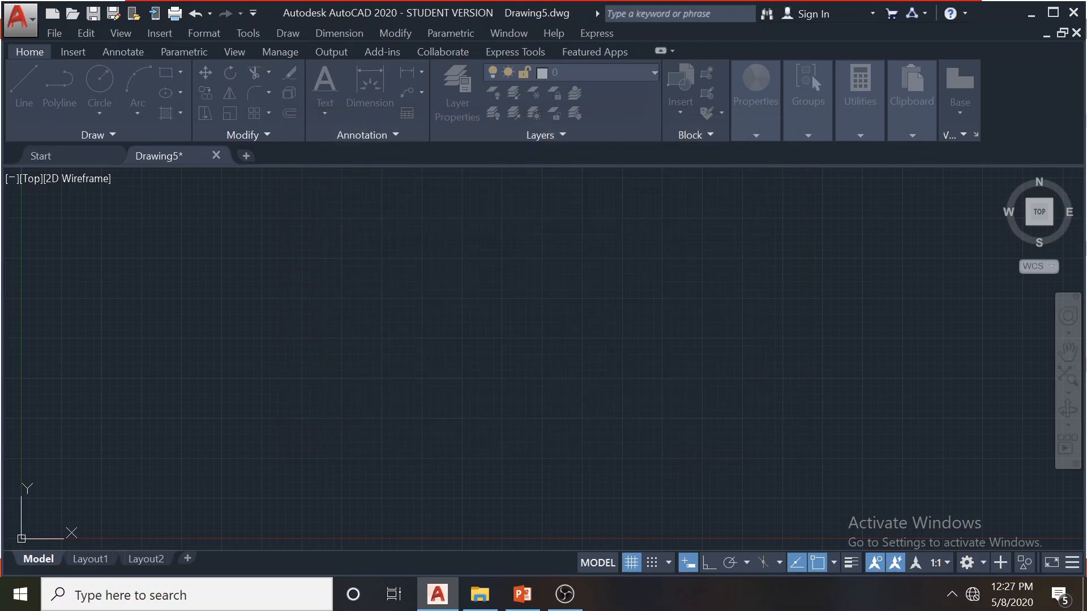
# Place single-line text "cad" in the empty drawing area with a rotation angle of 0
pyautogui.click(324, 113)
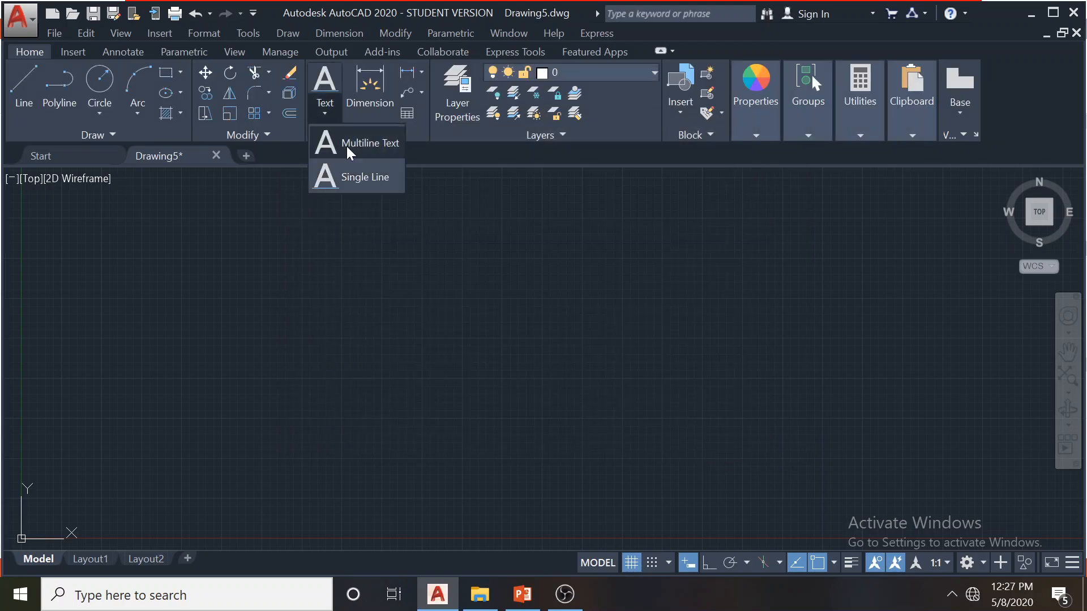
pyautogui.click(348, 169)
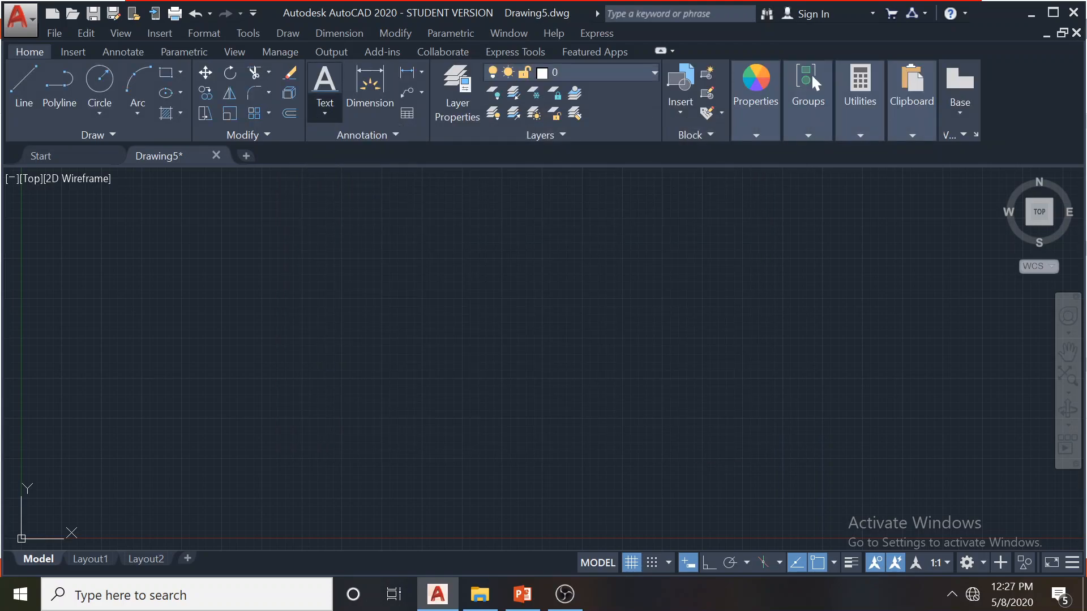
pyautogui.click(425, 277)
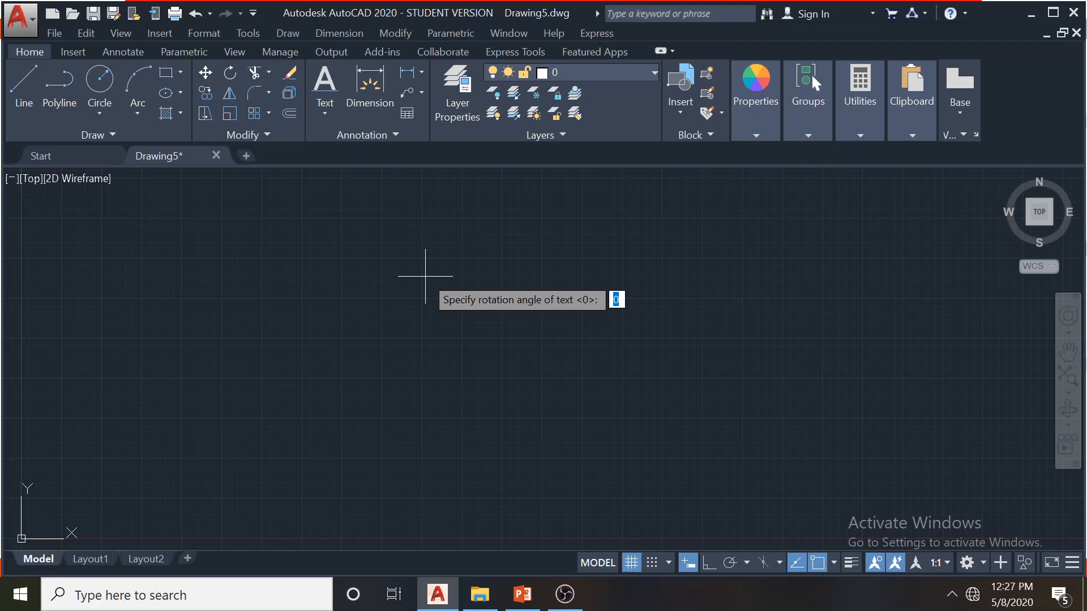
pyautogui.press('Return')
pyautogui.write('cad')
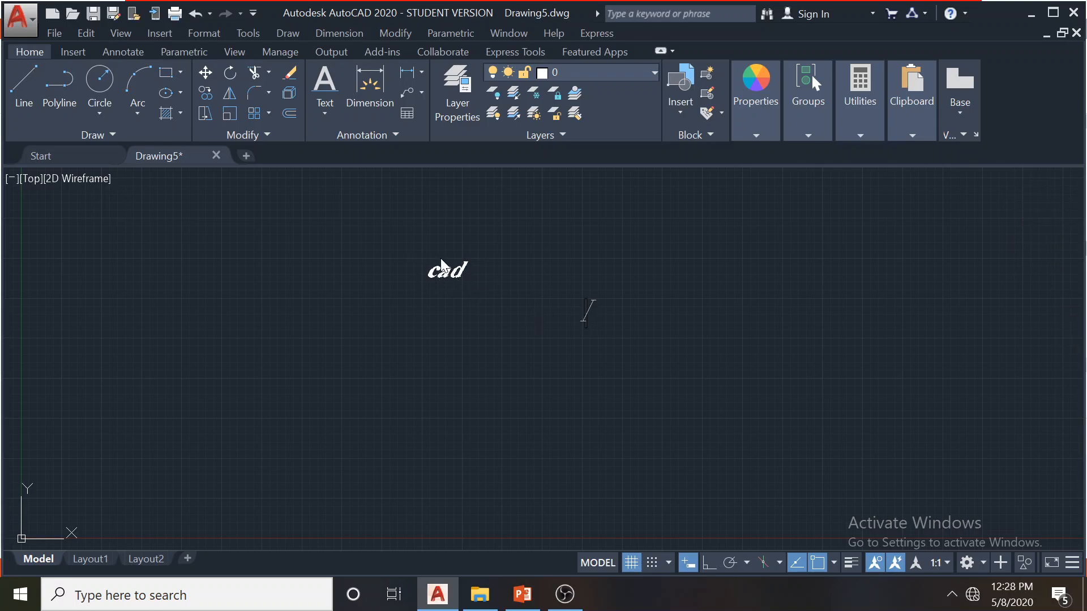
pyautogui.press('Return')
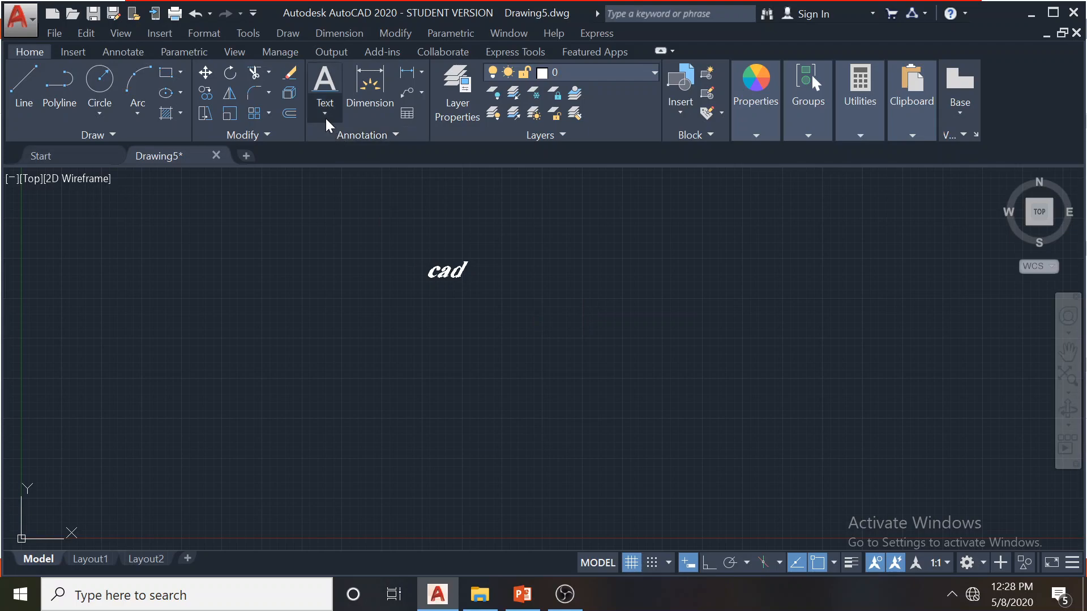
# Set the height of the single-line "cad" text to 2 in its properties and deselect it
pyautogui.click(436, 266)
pyautogui.rightClick(436, 267)
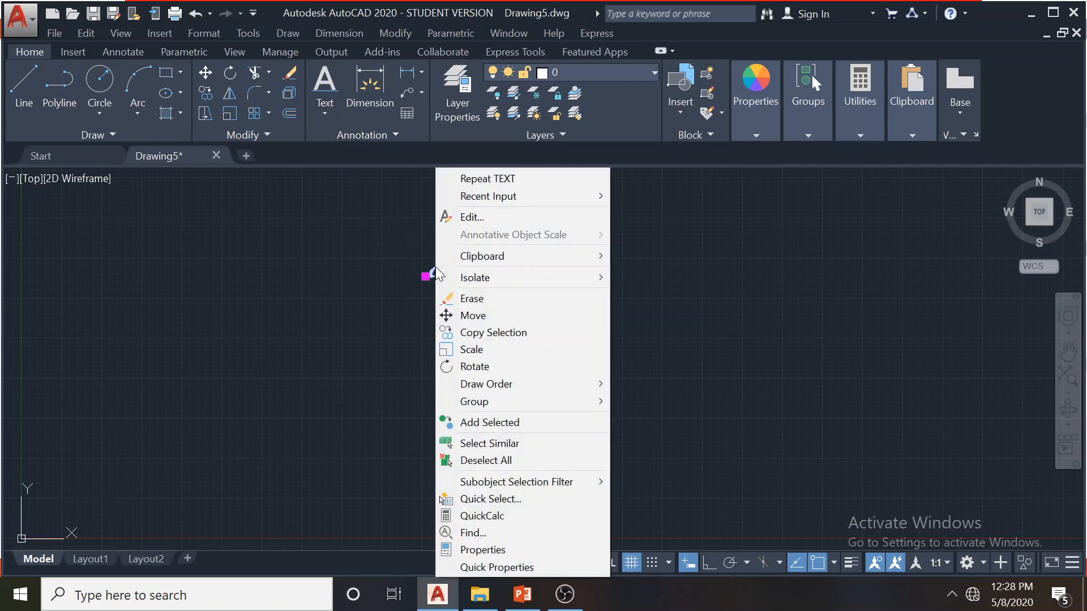
pyautogui.click(528, 550)
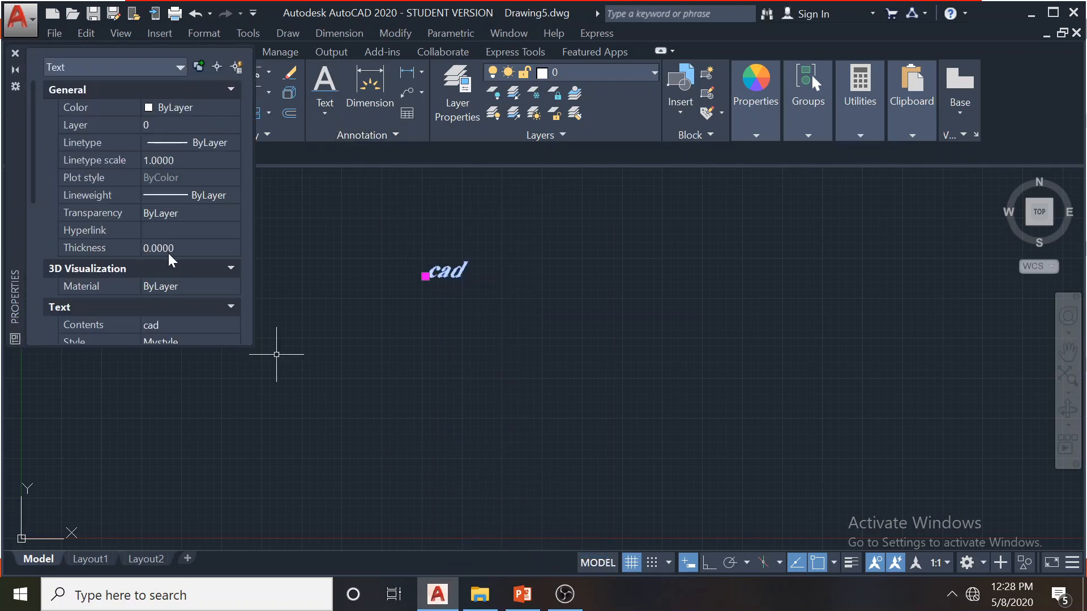
pyautogui.moveTo(32, 144); pyautogui.dragTo(24, 198)
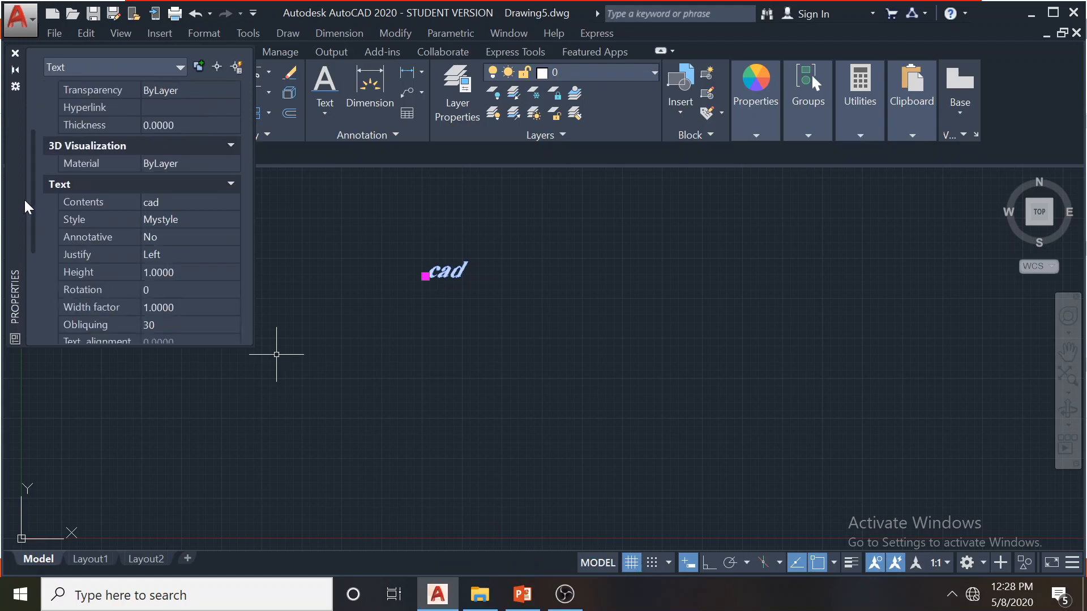
pyautogui.click(164, 277)
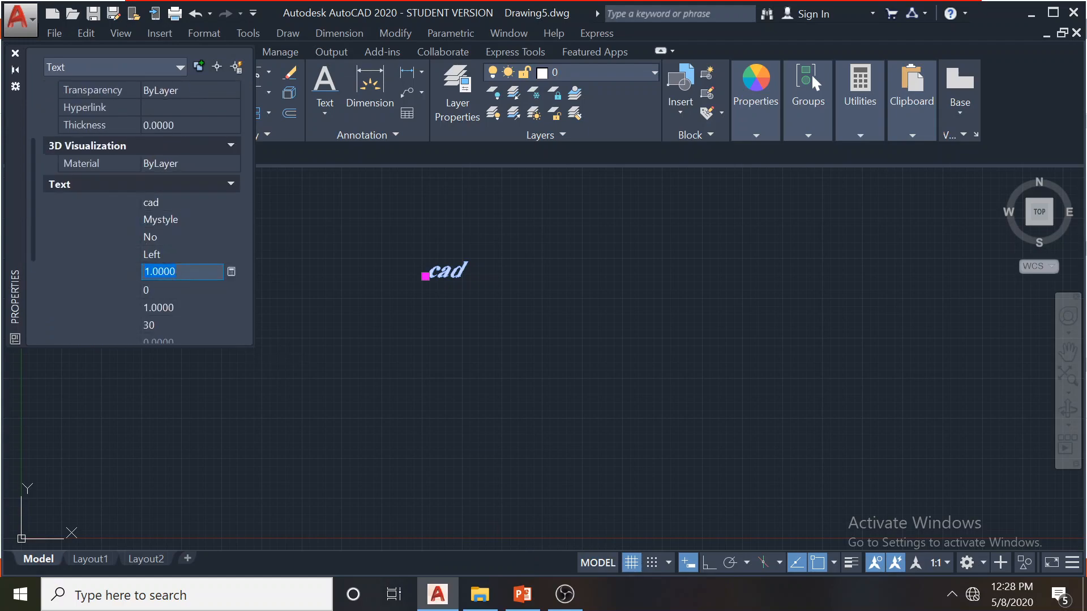
pyautogui.write('2')
pyautogui.press('Return')
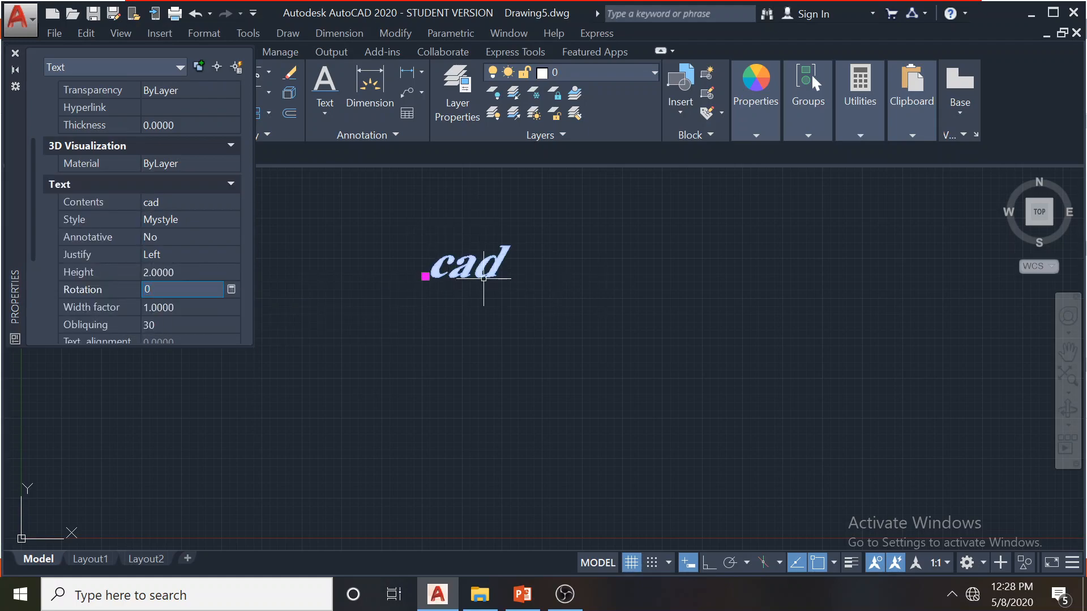
pyautogui.click(441, 328)
pyautogui.press('Escape')
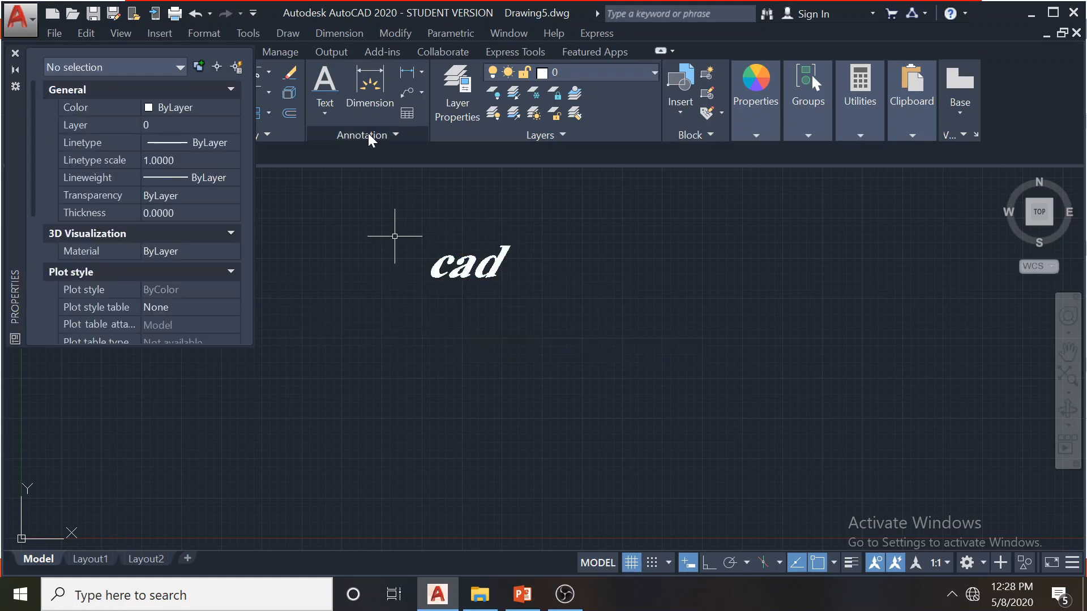
# Check the text height defined in Mystyle and close the text style settings without changes
pyautogui.click(358, 134)
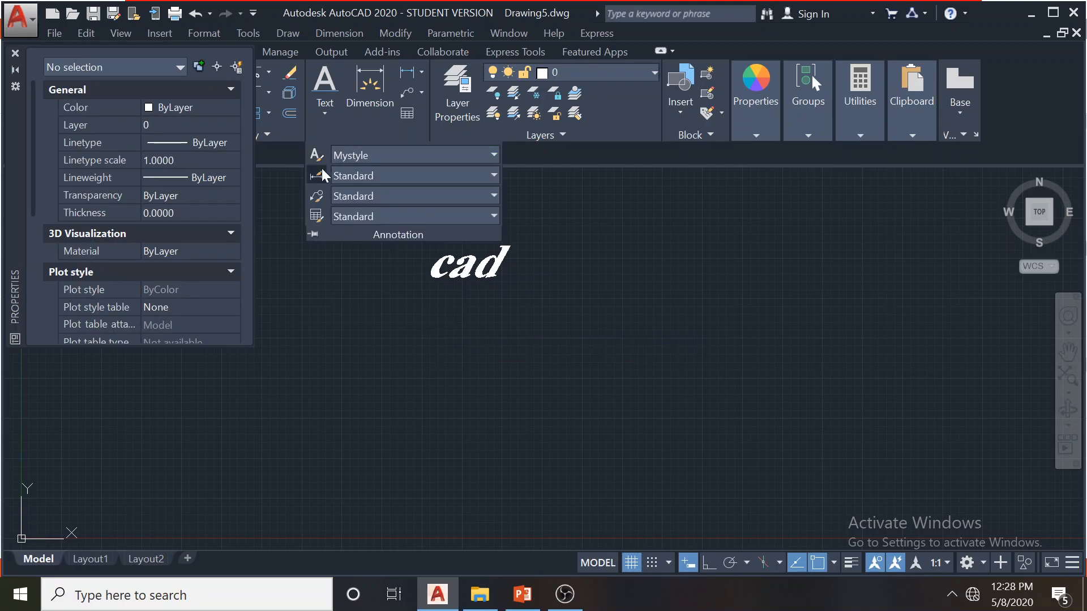
pyautogui.click(317, 157)
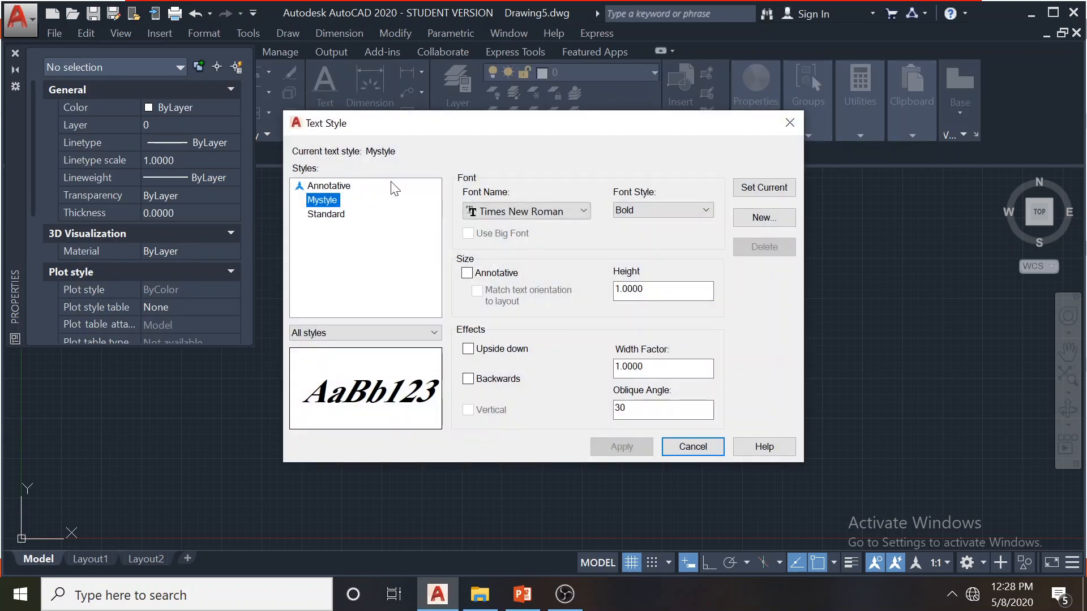
pyautogui.doubleClick(633, 289)
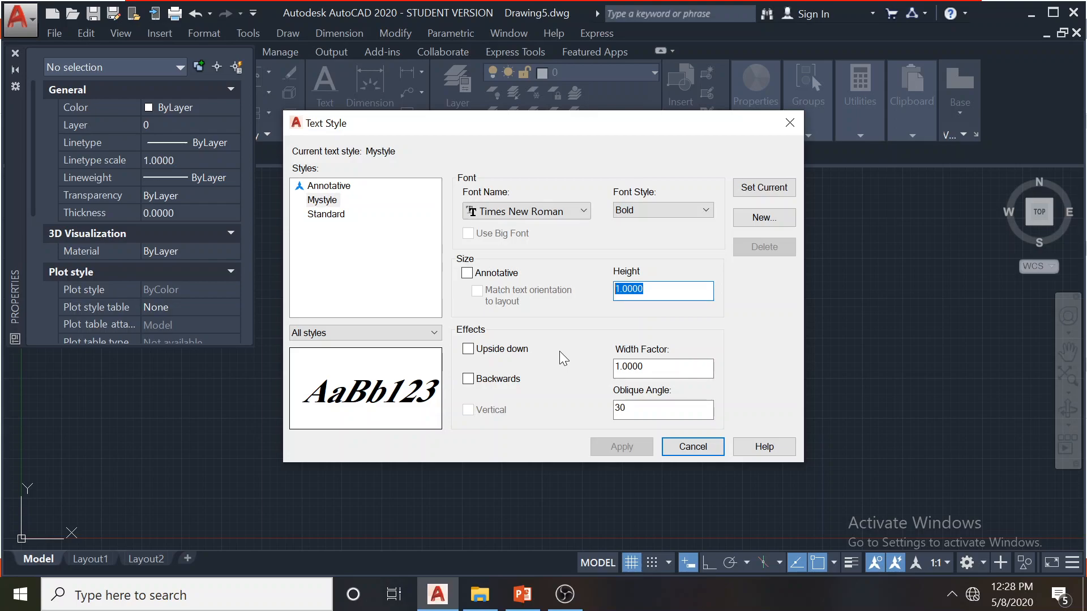
pyautogui.click(693, 447)
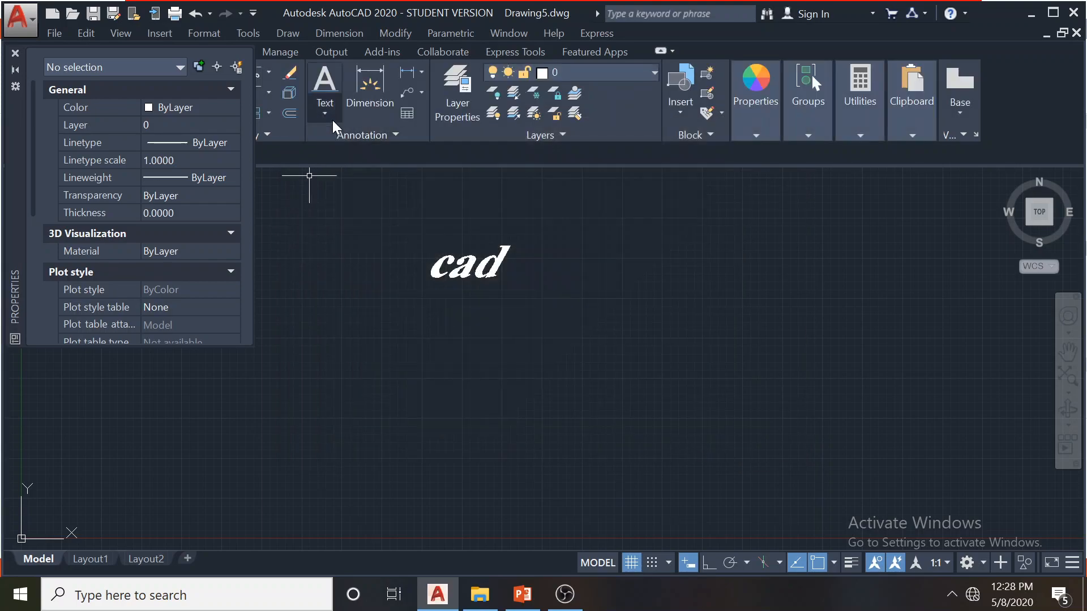
# Create a multiline text box below the single-line text, enter "cad" and close the properties palette
pyautogui.click(326, 110)
pyautogui.click(347, 145)
pyautogui.click(543, 333)
pyautogui.click(853, 422)
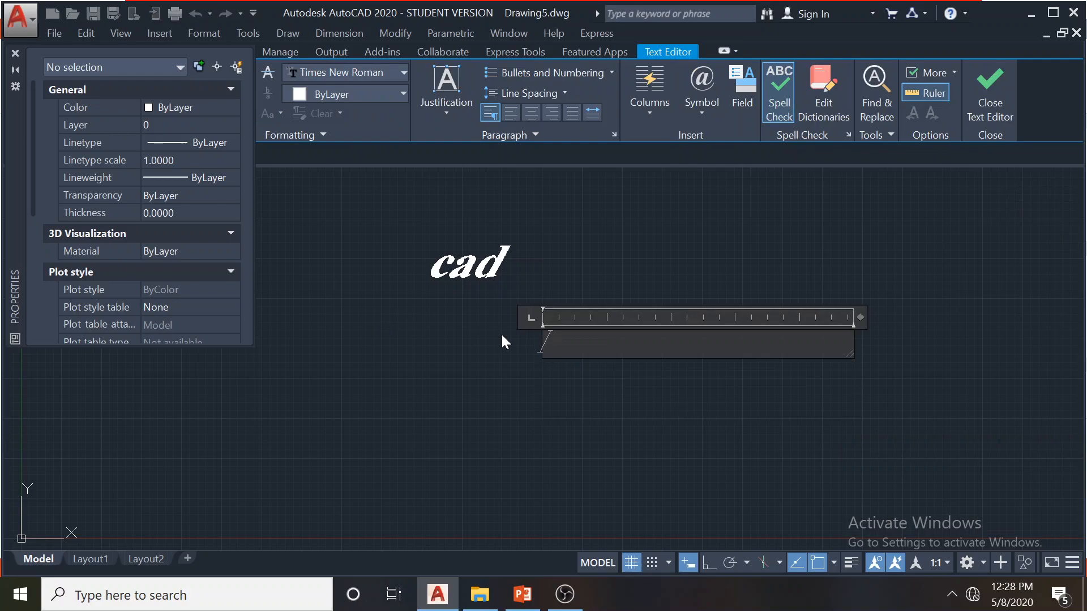
pyautogui.write('cad')
pyautogui.click(15, 53)
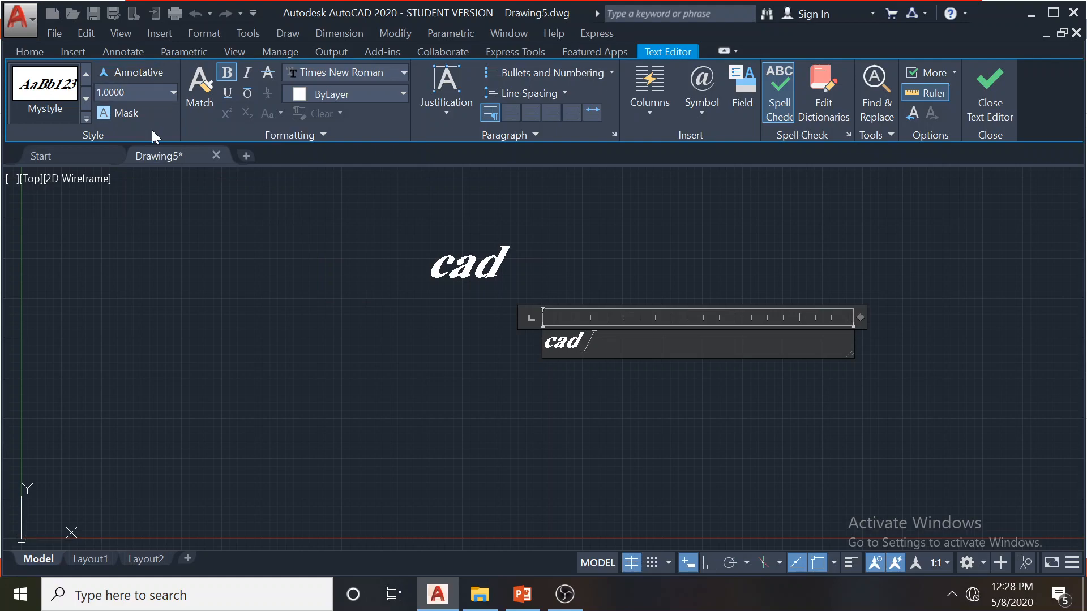
# Reapply Mystyle to the multiline "cad" text, accepting the change for all text objects using that style
pyautogui.click(53, 106)
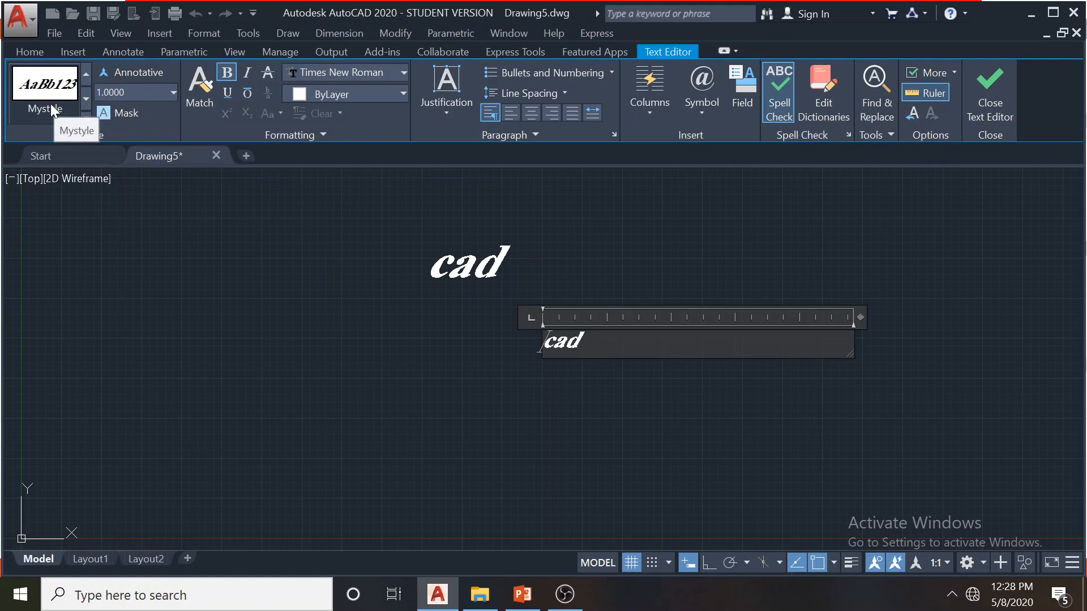
pyautogui.click(44, 104)
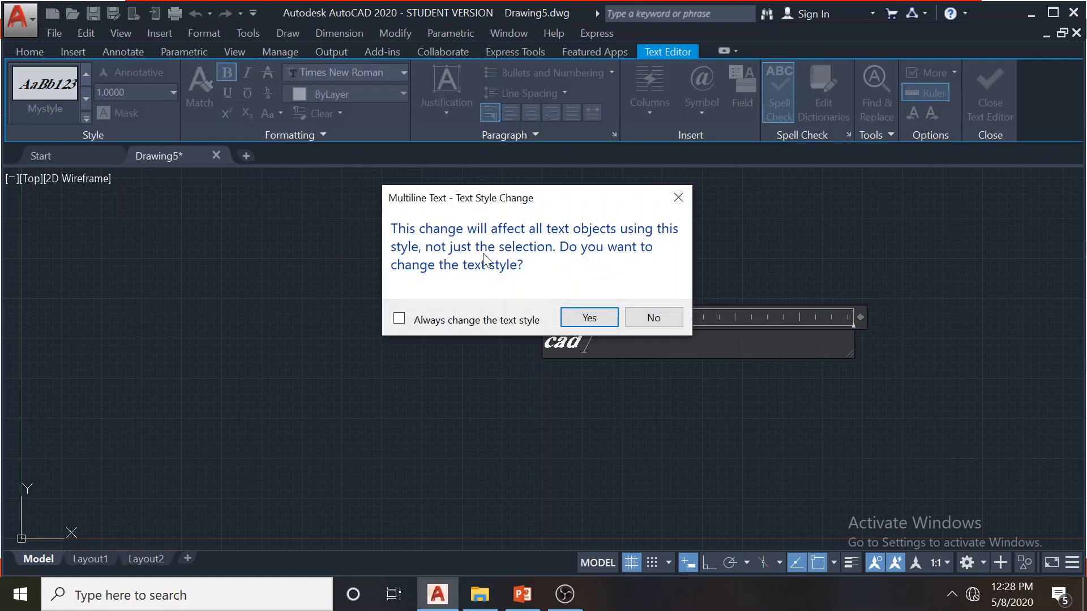
pyautogui.click(602, 316)
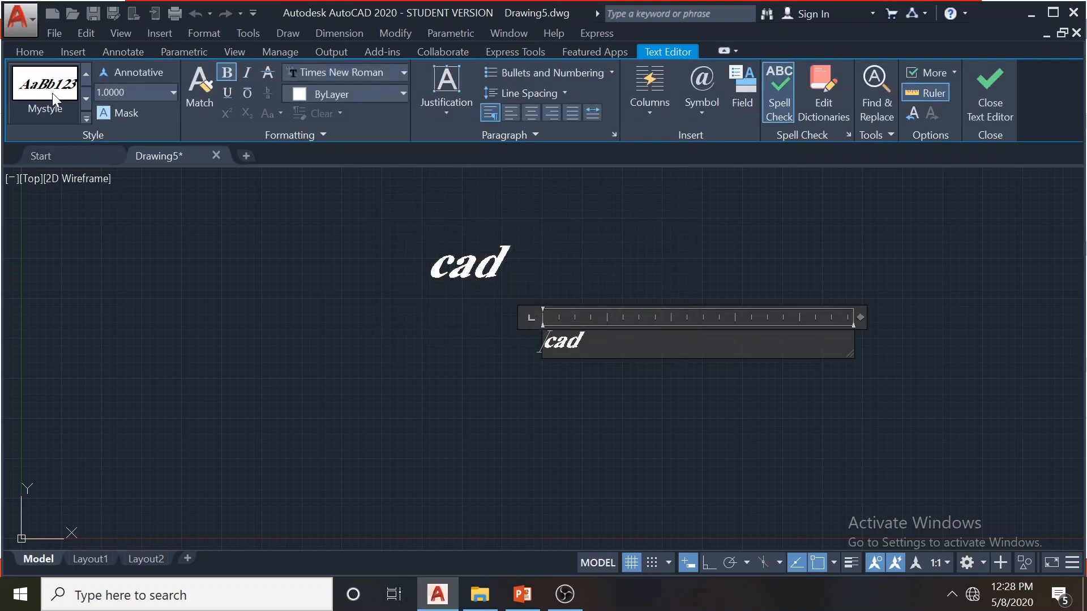
pyautogui.click(52, 93)
pyautogui.click(587, 318)
# Select the multiline "cad" text, apply Mystyle to it again and leave the text editor
pyautogui.click(86, 99)
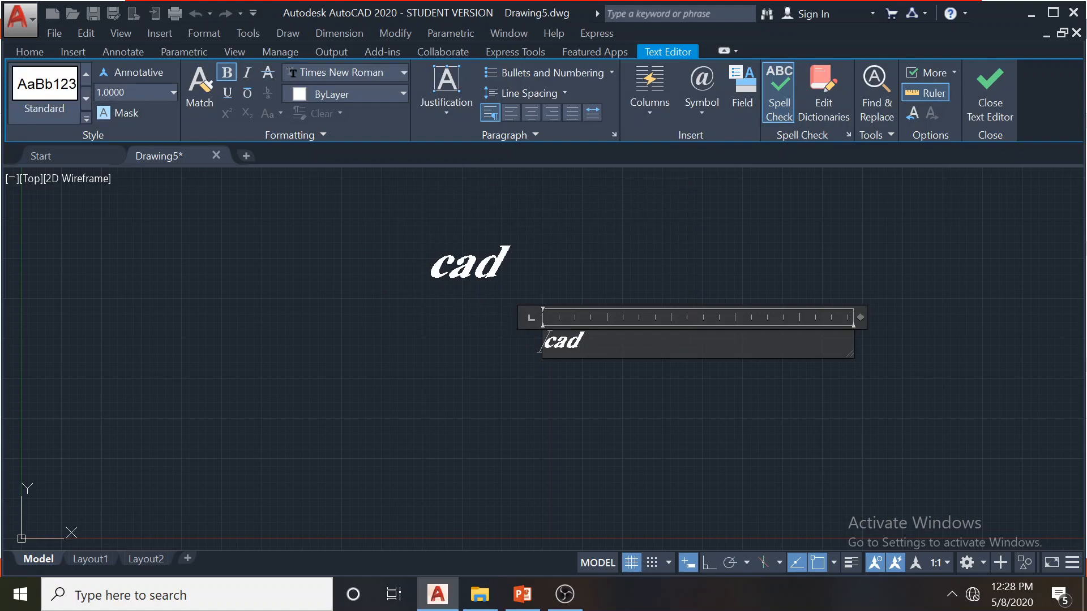
pyautogui.moveTo(545, 341); pyautogui.dragTo(586, 342)
pyautogui.click(88, 100)
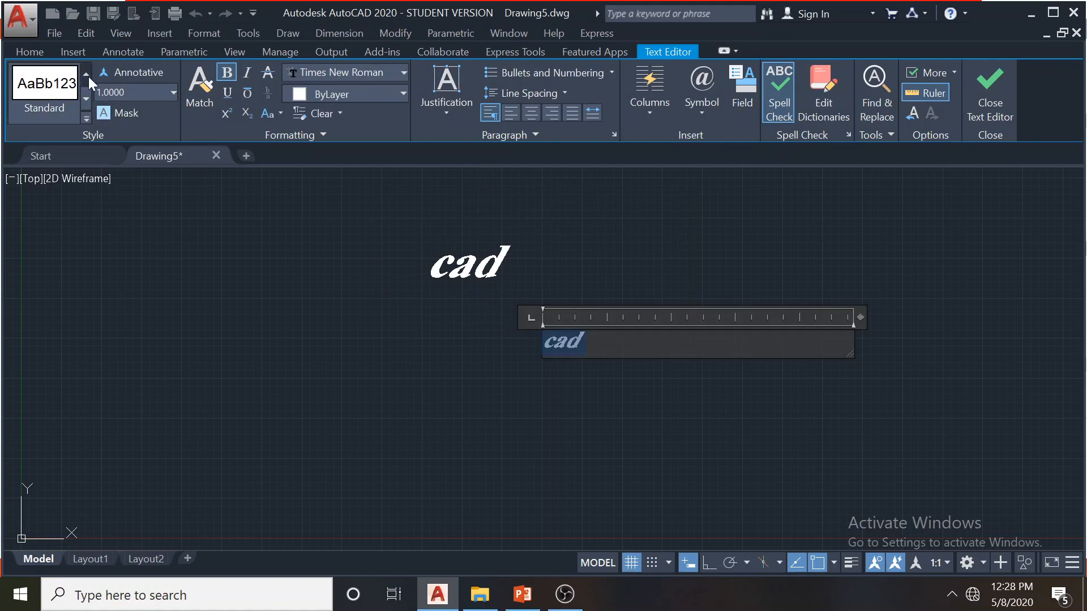
pyautogui.click(88, 77)
pyautogui.click(48, 86)
pyautogui.click(597, 314)
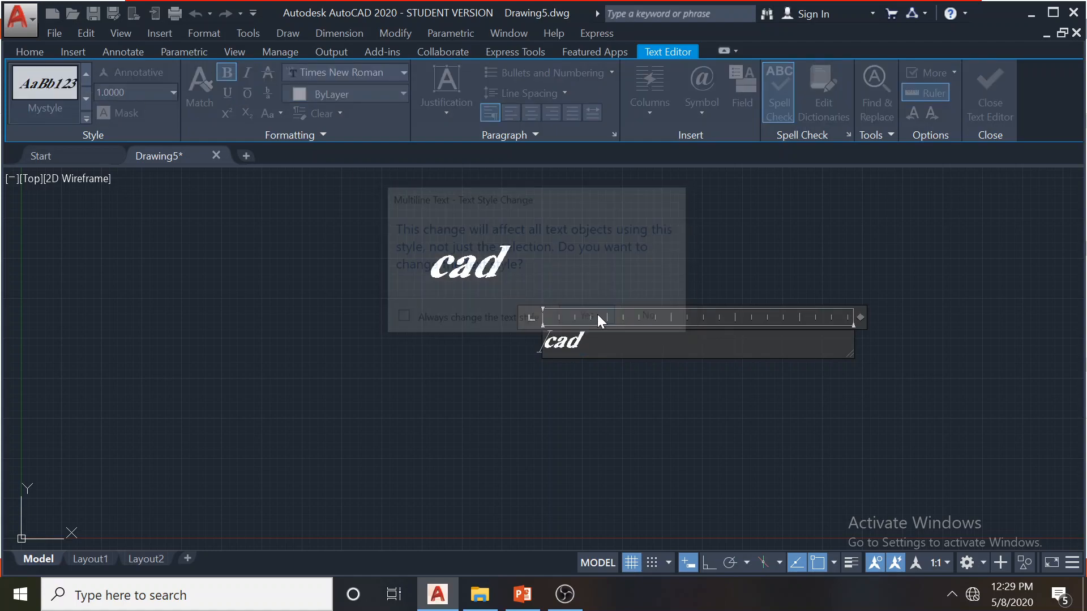
pyautogui.press('Escape')
pyautogui.press('Escape')
pyautogui.click(725, 378)
pyautogui.click(637, 301)
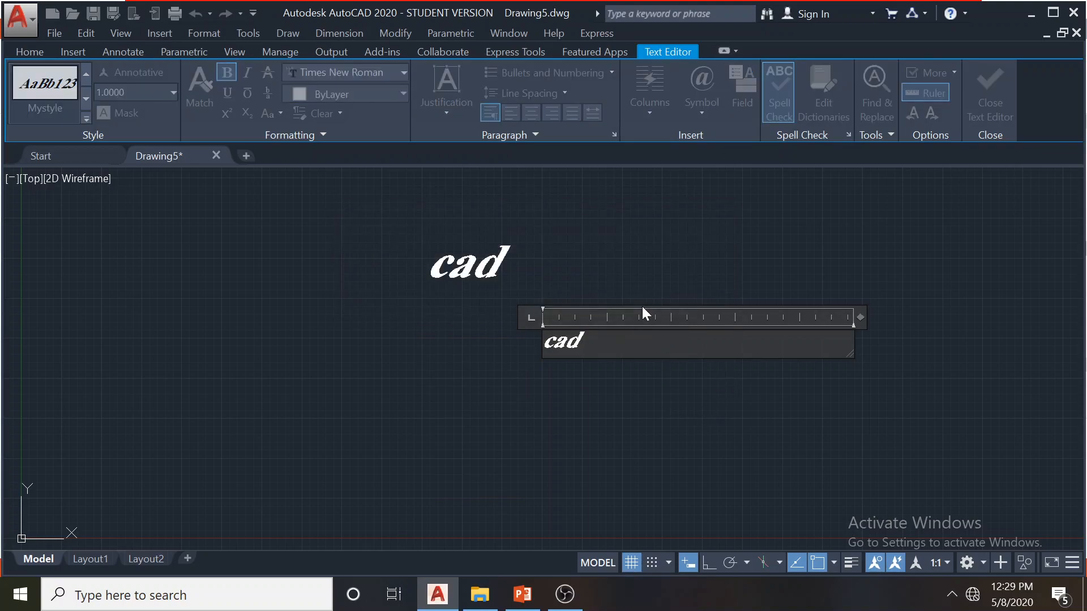
# Open the text style settings and examine Mystyle's oblique angle
pyautogui.click(338, 133)
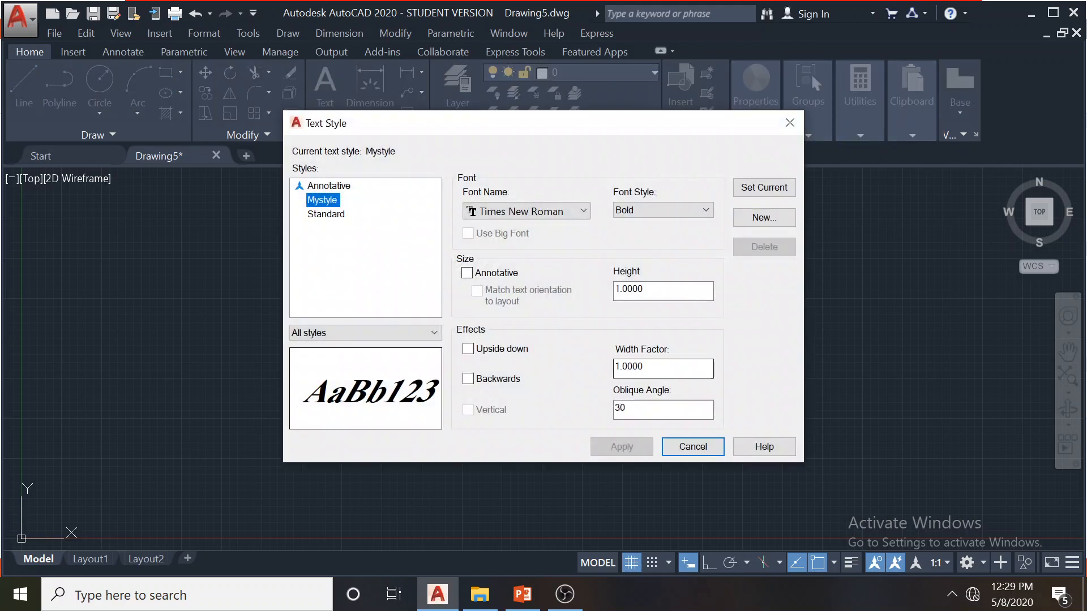
pyautogui.doubleClick(655, 407)
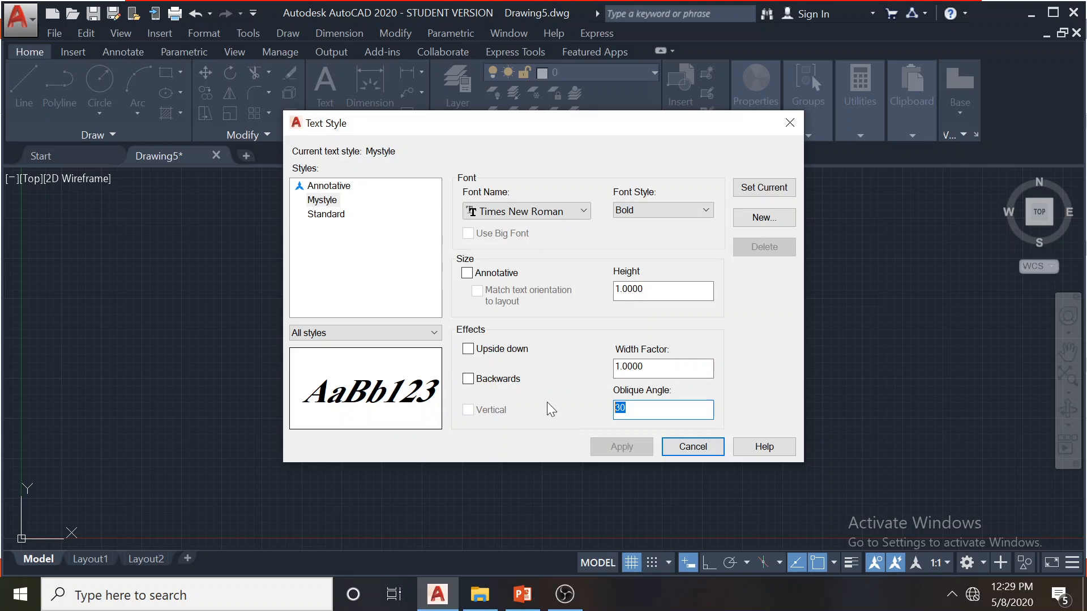
pyautogui.moveTo(566, 601)
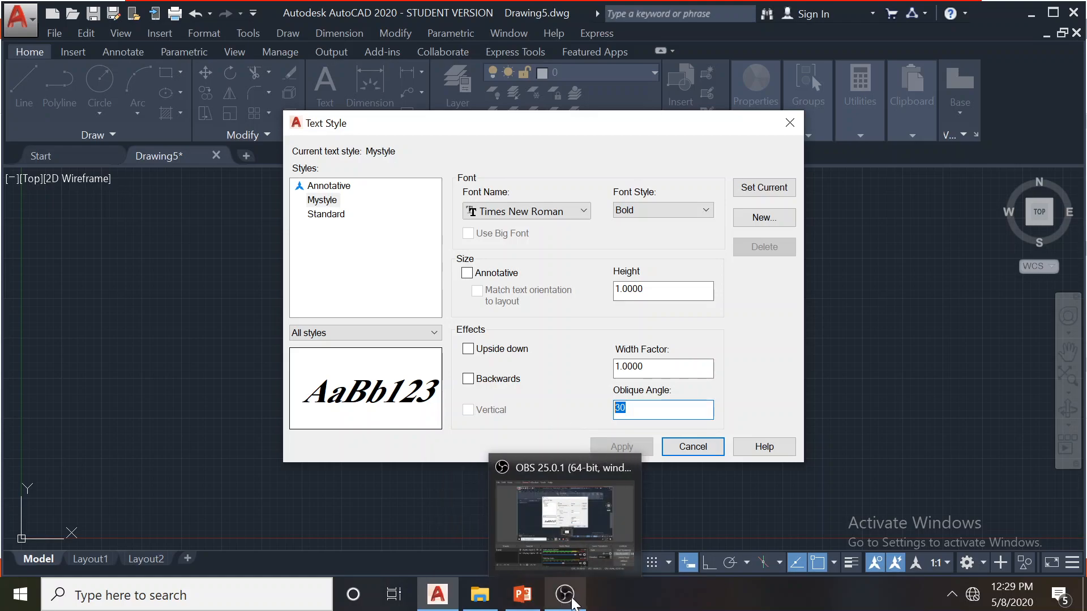
pyautogui.click(566, 601)
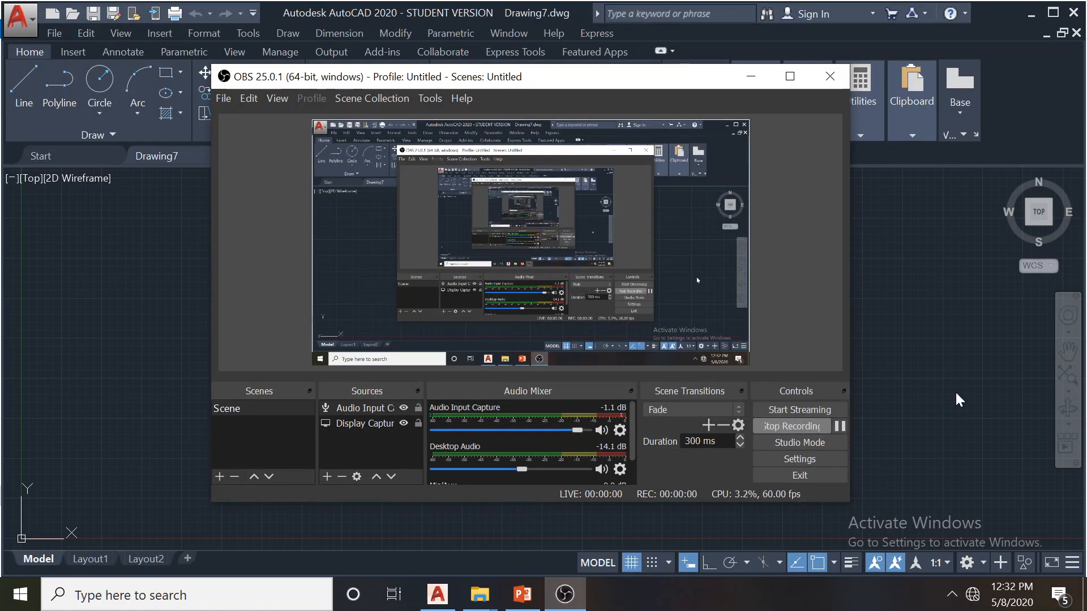
pyautogui.click(956, 390)
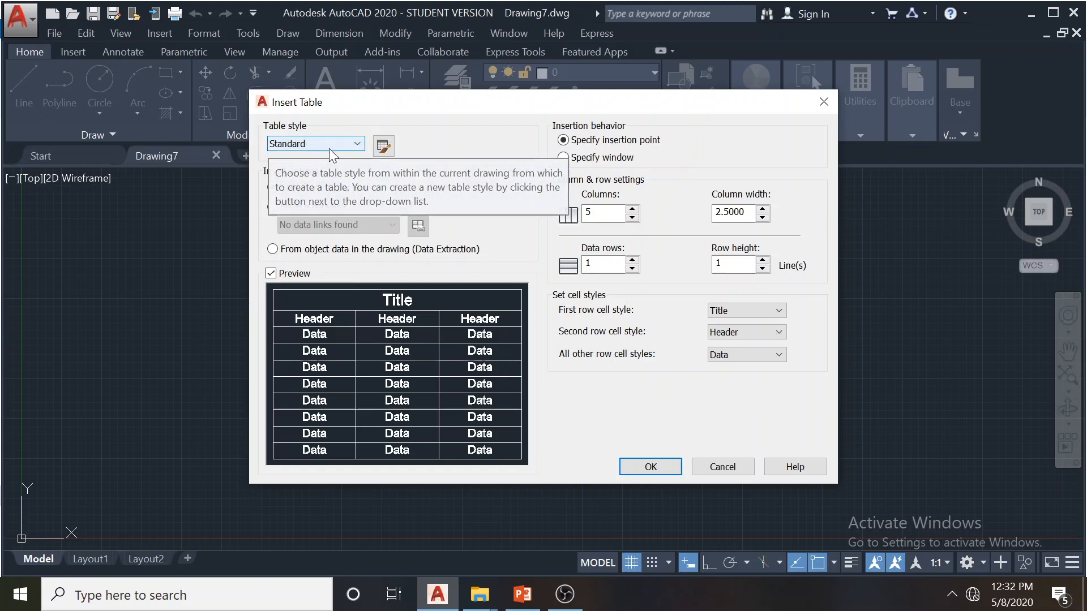
# Examine the Standard table style's cell settings from the table insertion settings and close them without changes
pyautogui.click(382, 147)
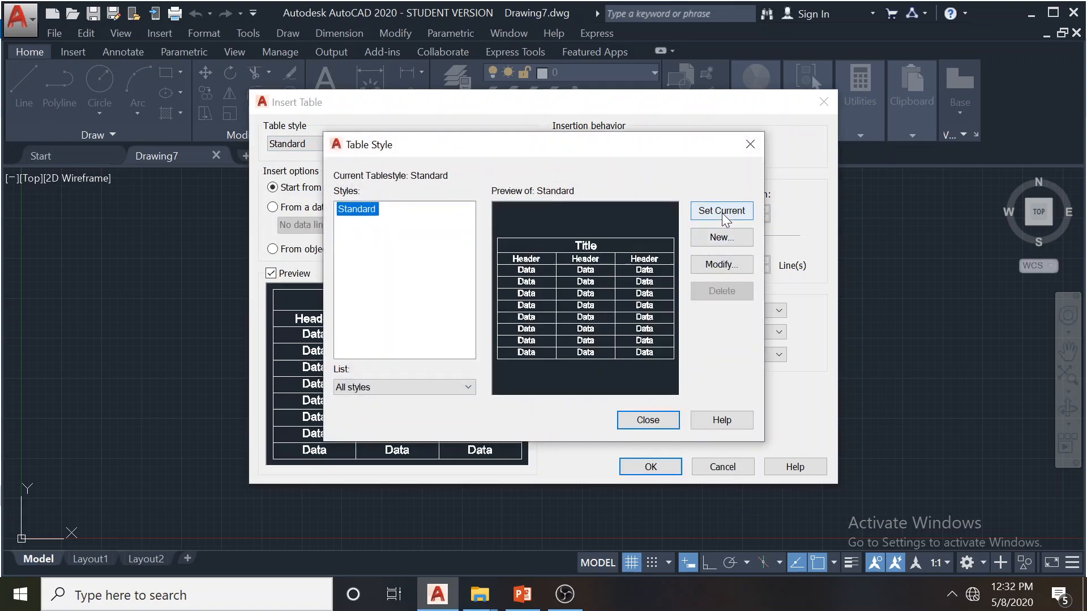
pyautogui.click(714, 272)
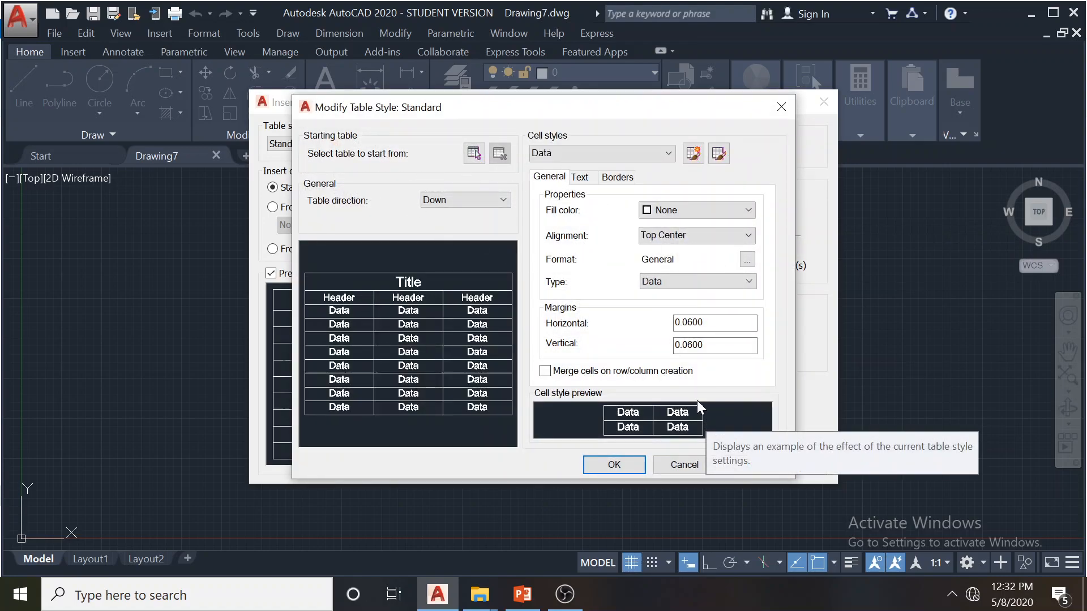
pyautogui.click(682, 461)
pyautogui.click(649, 420)
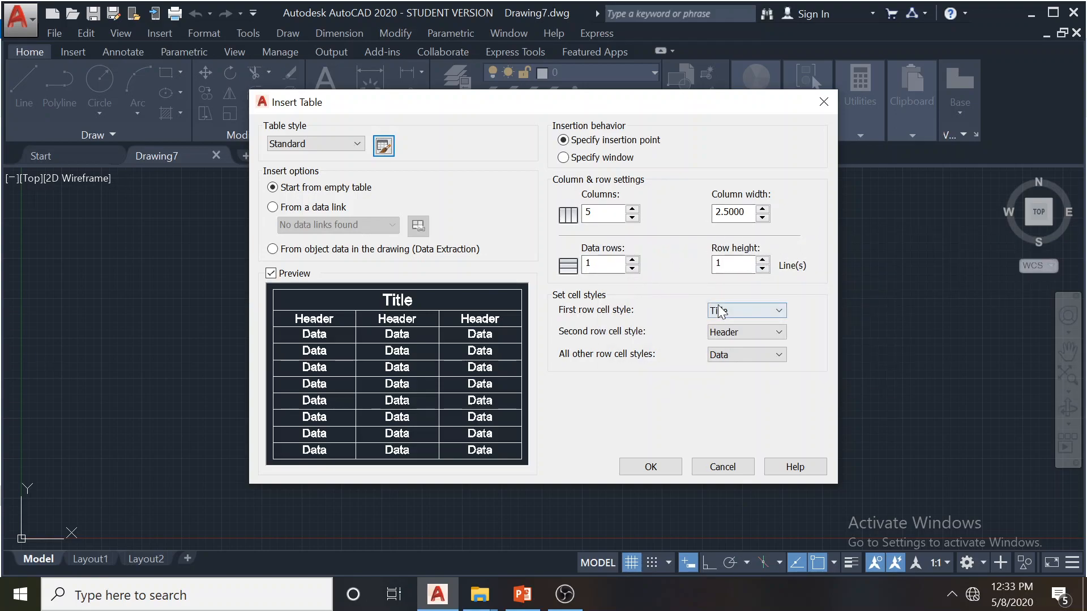
# Set the cell styles of the second row and the first row to Data
pyautogui.click(756, 330)
pyautogui.click(736, 355)
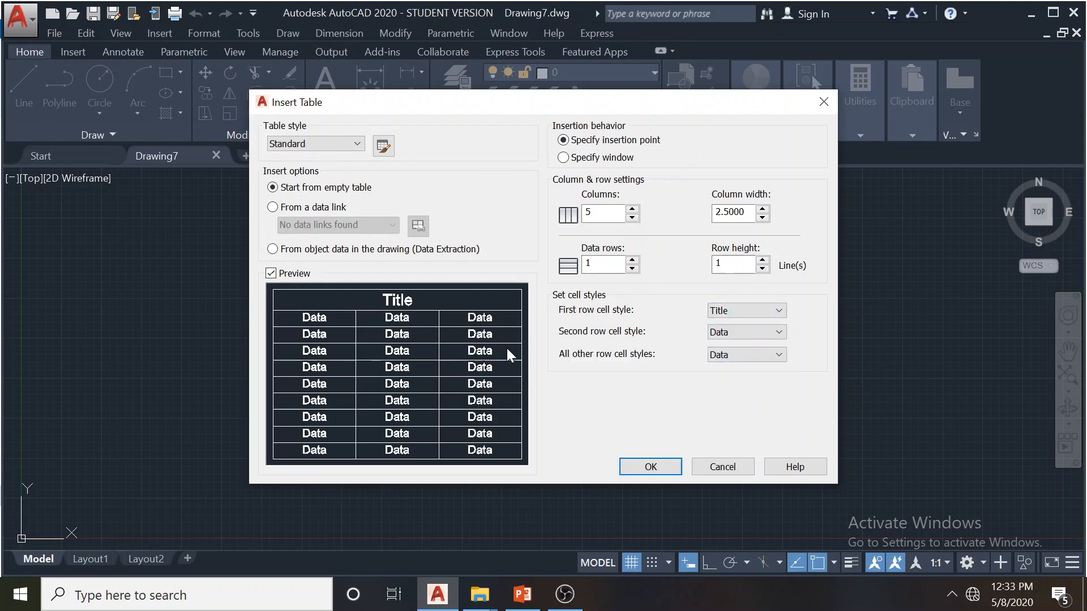
pyautogui.click(760, 310)
pyautogui.click(745, 321)
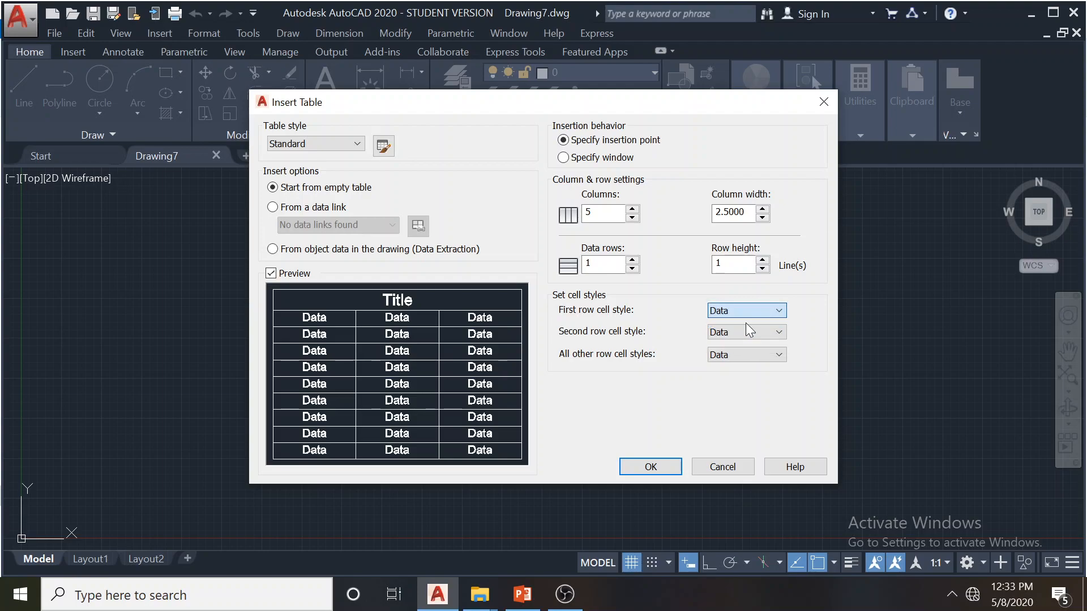
# Set the first row cell style back to Title and the second row cell style back to Header
pyautogui.click(742, 313)
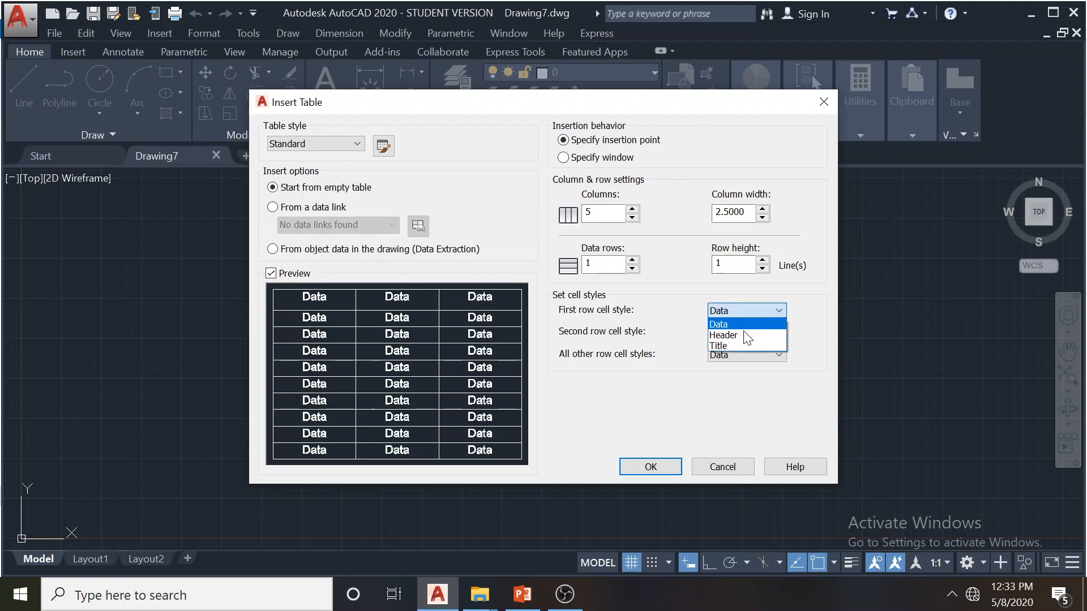
pyautogui.click(737, 345)
pyautogui.click(747, 333)
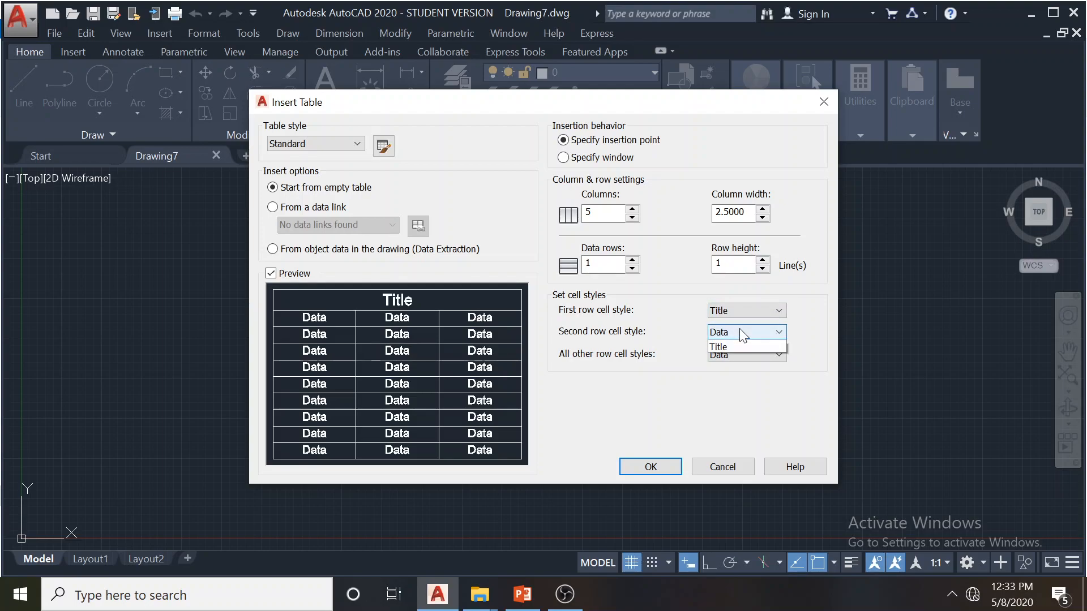
pyautogui.click(735, 354)
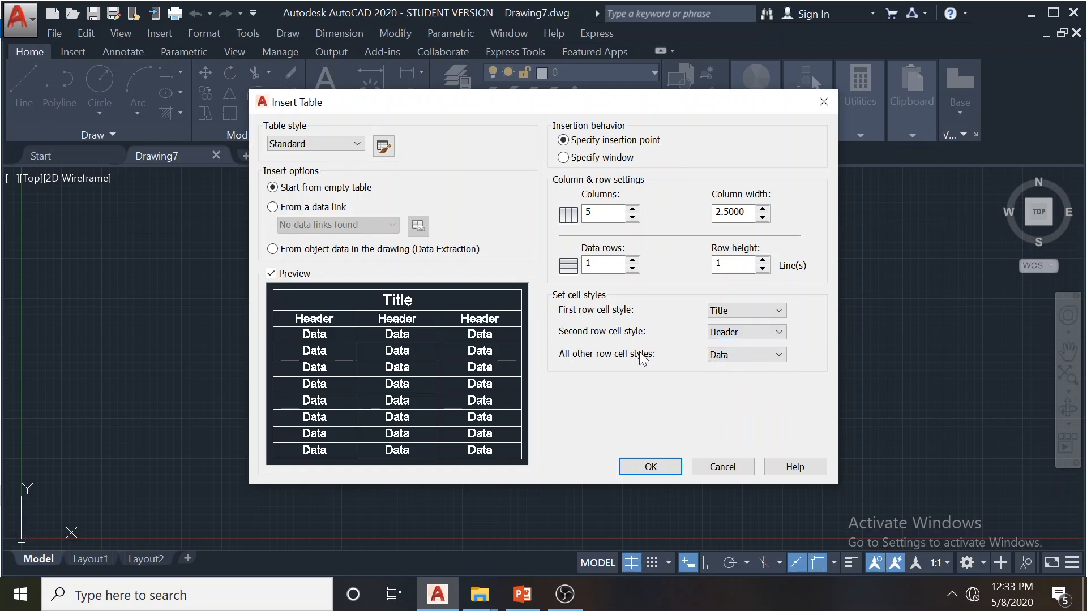
# Insert the five-column table in the upper part of the drawing and enter "CAD Class" as its title
pyautogui.click(651, 468)
pyautogui.click(316, 249)
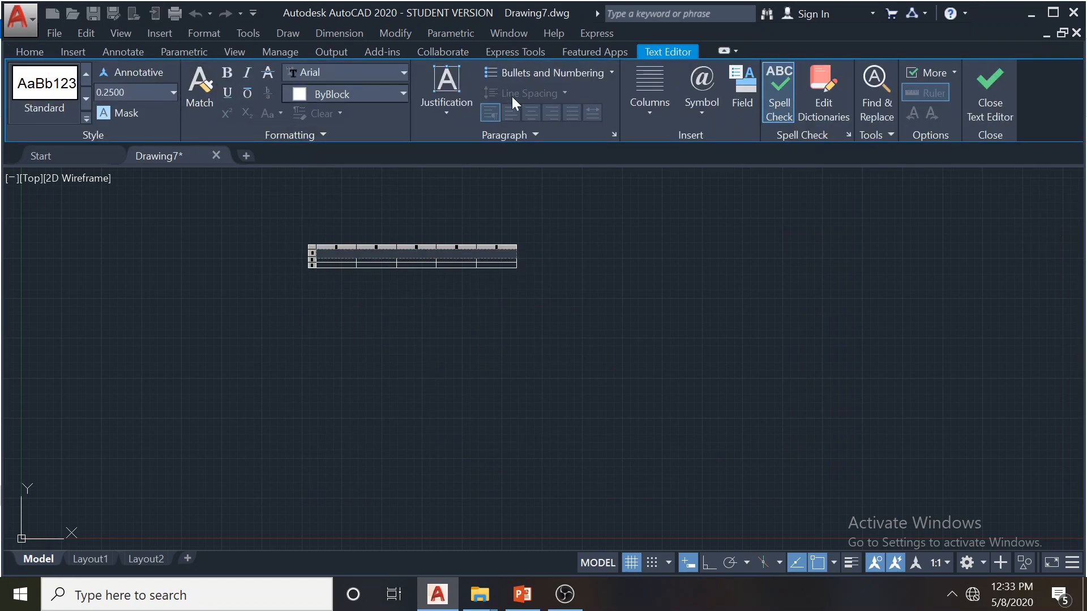
pyautogui.scroll(4, 371, 233)
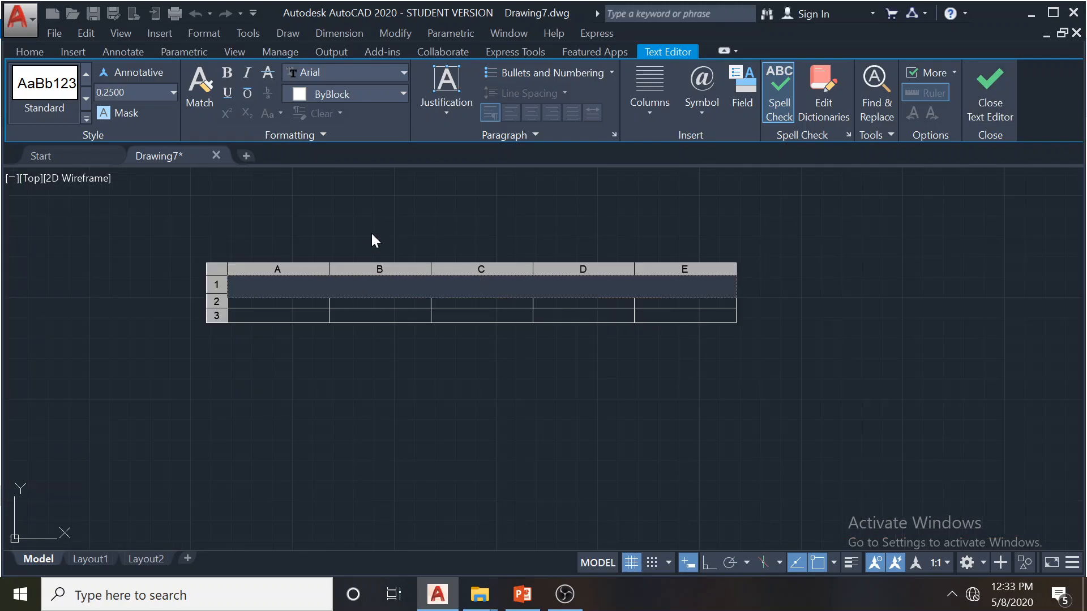
pyautogui.write('CAD Class')
pyautogui.click(399, 335)
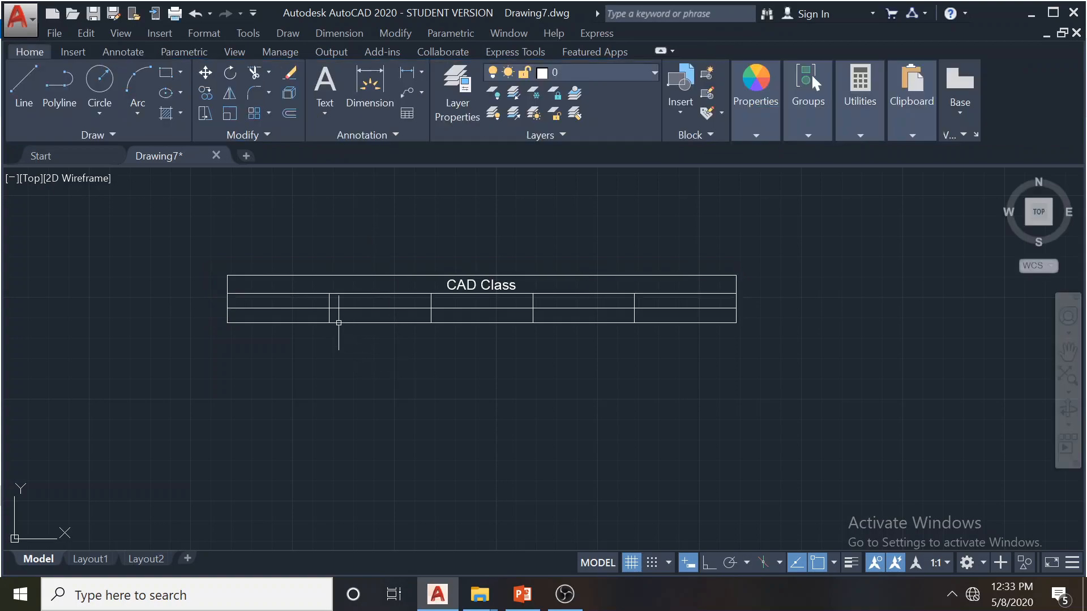
# Starting from cell A2, insert a row above and a row below, plus a column on each side
pyautogui.click(304, 298)
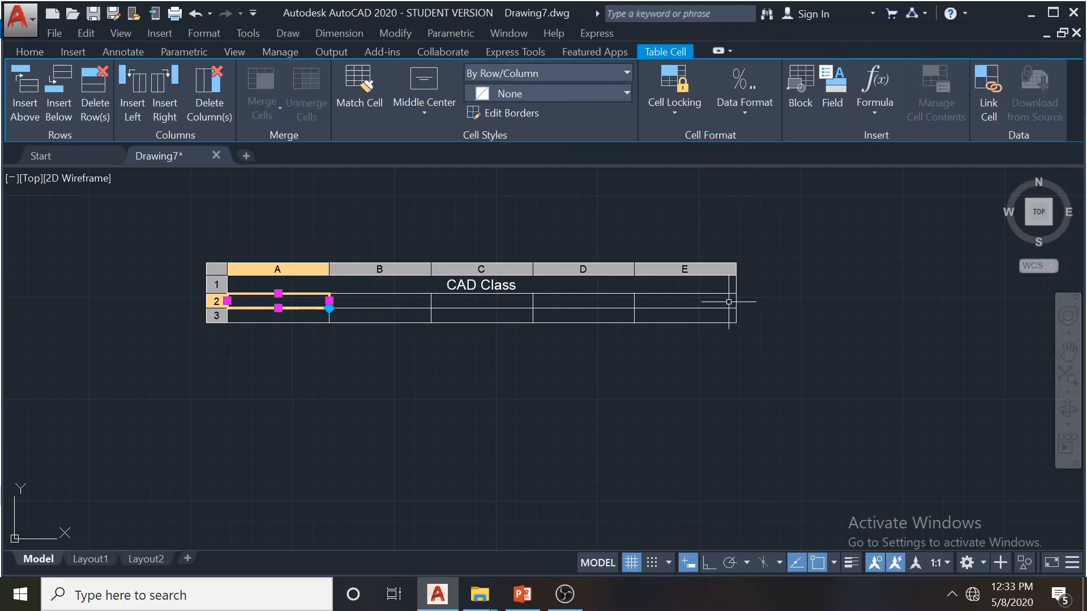
pyautogui.click(27, 114)
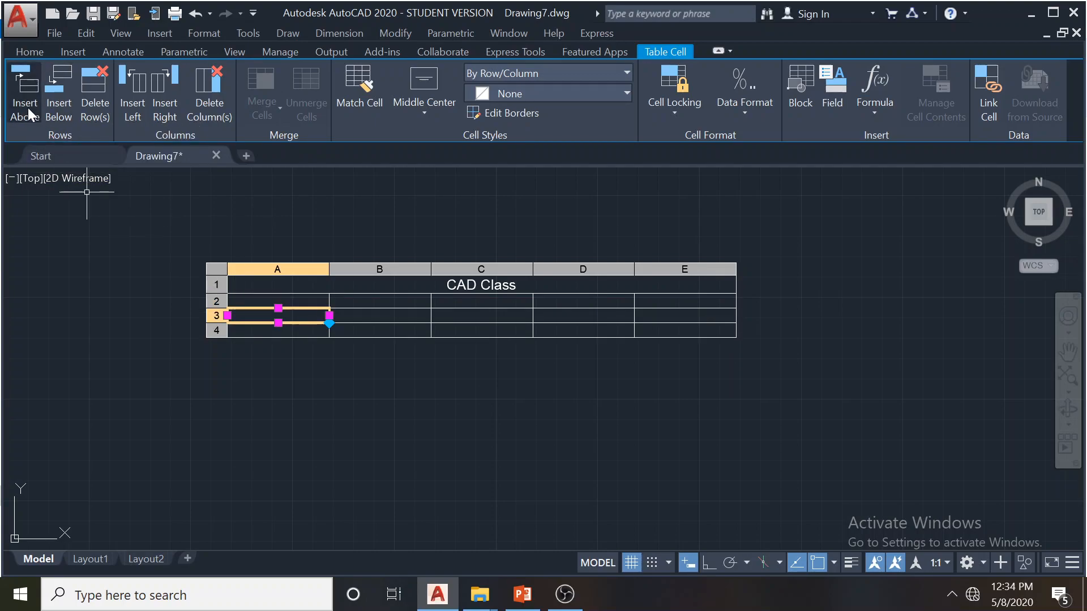
pyautogui.click(54, 107)
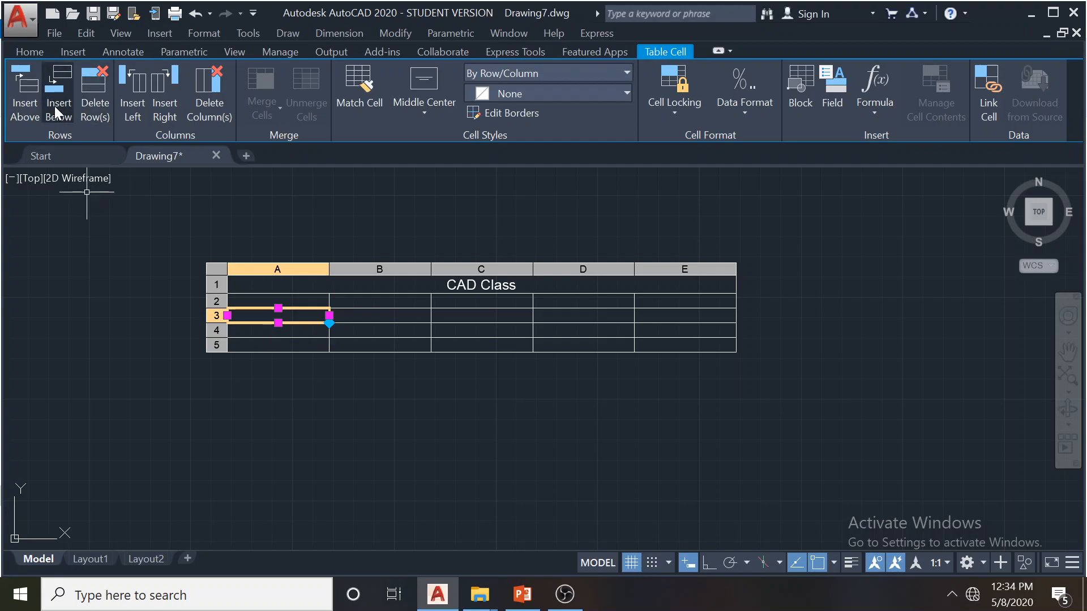
pyautogui.click(136, 100)
pyautogui.click(177, 98)
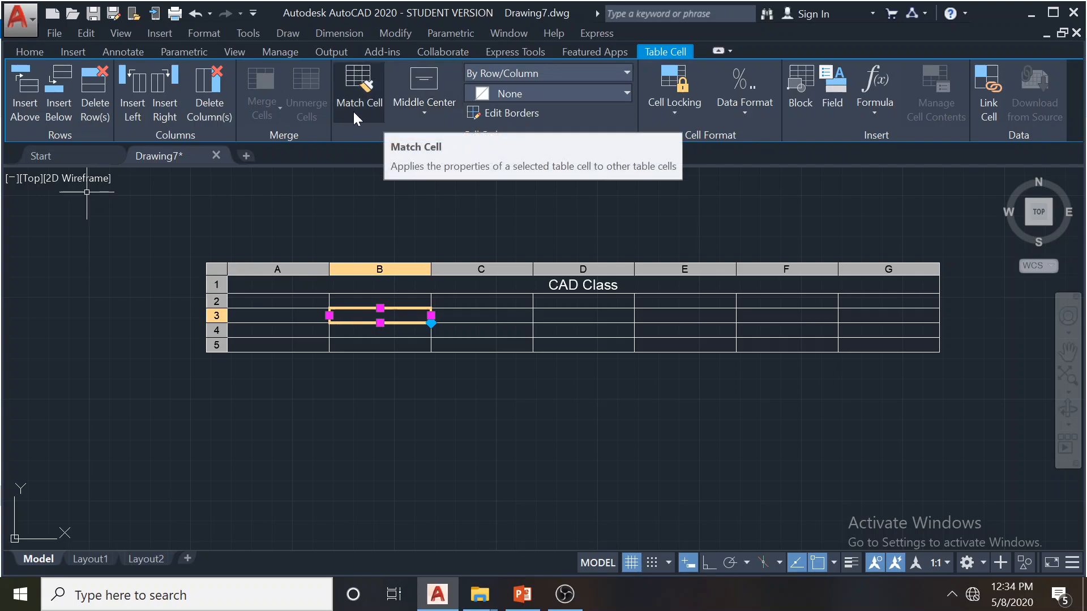
# Examine the alignment options for cell B3, close them without a change and deselect the table
pyautogui.click(410, 112)
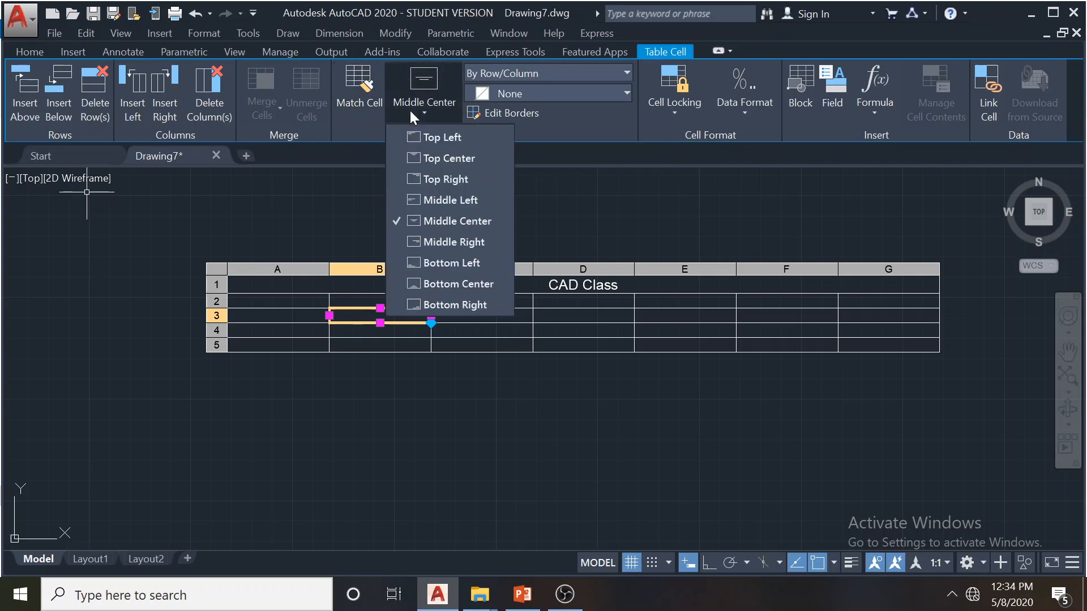
pyautogui.click(535, 155)
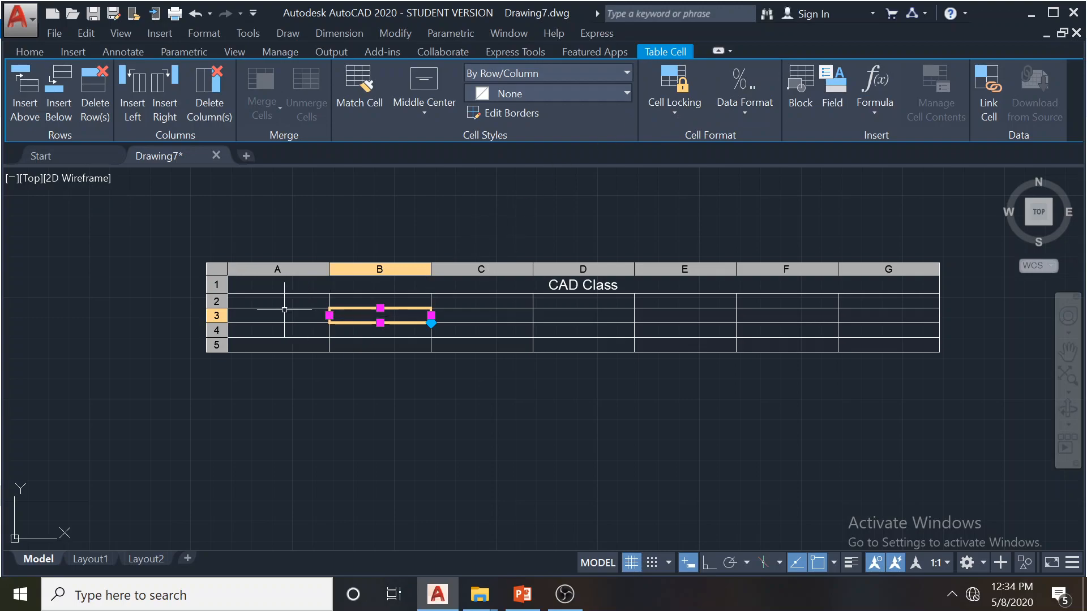
pyautogui.scroll(-1, 430, 229)
pyautogui.scroll(-1, 376, 249)
pyautogui.scroll(3, 271, 315)
pyautogui.press('Escape')
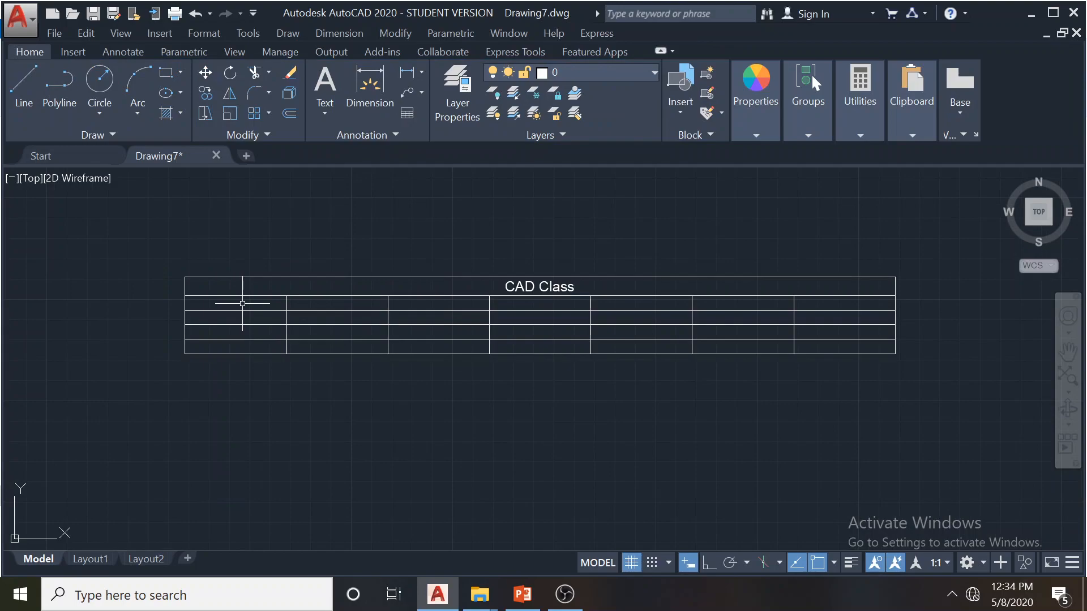
# Select cells E2 through F5 and examine the available merge options without applying one
pyautogui.click(654, 303)
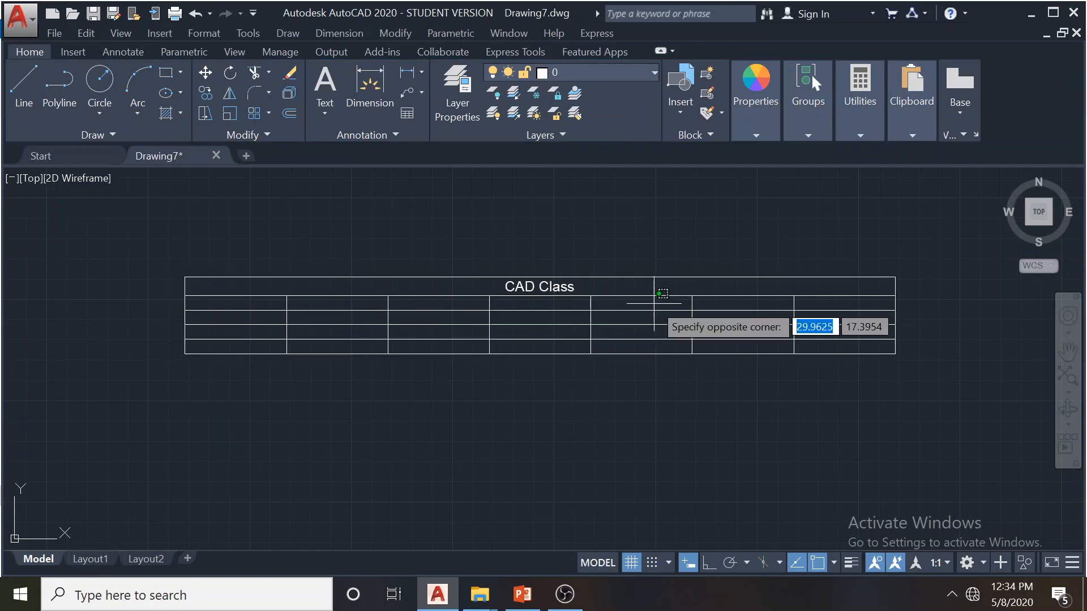
pyautogui.click(746, 345)
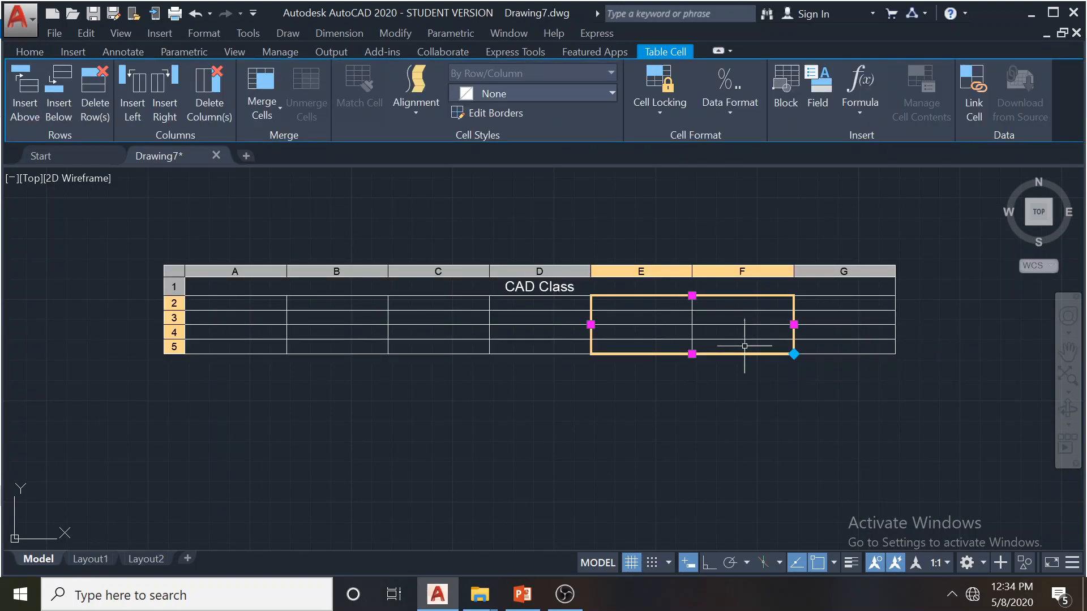
pyautogui.rightClick(661, 308)
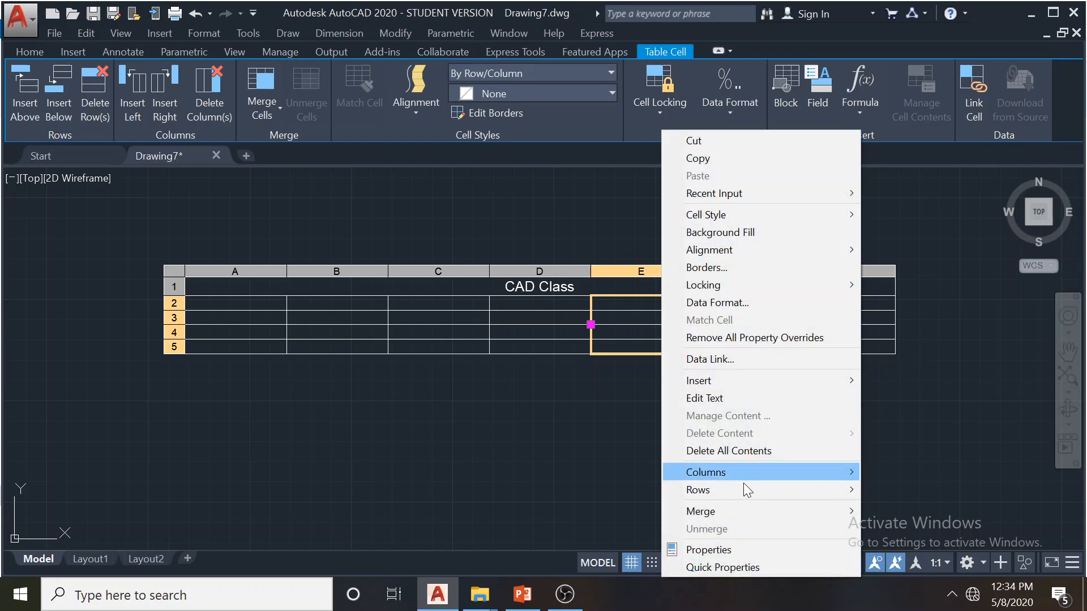
pyautogui.moveTo(718, 513)
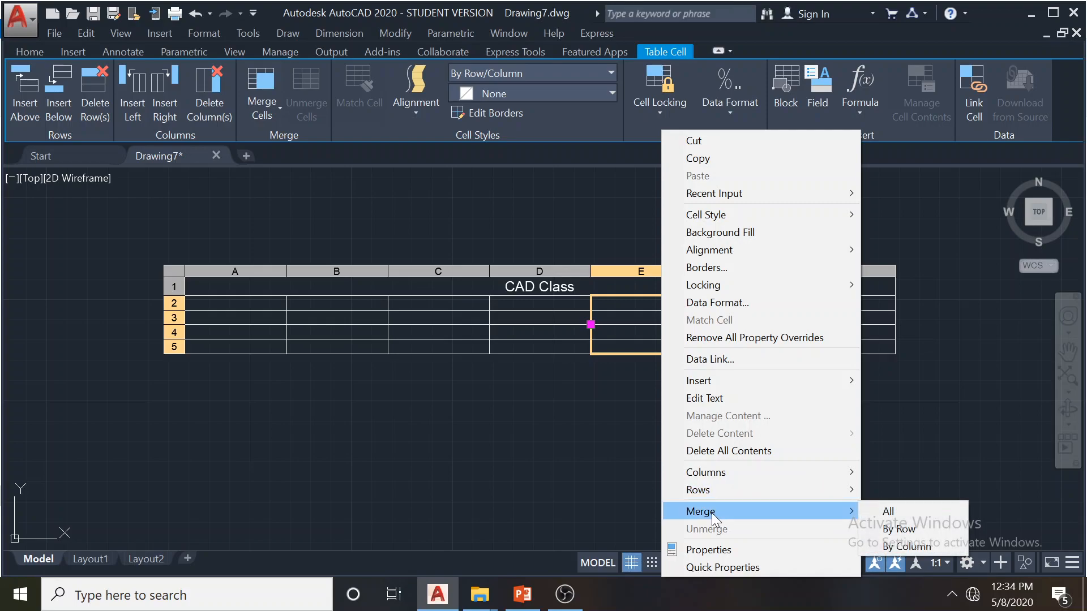
pyautogui.click(606, 206)
pyautogui.click(625, 305)
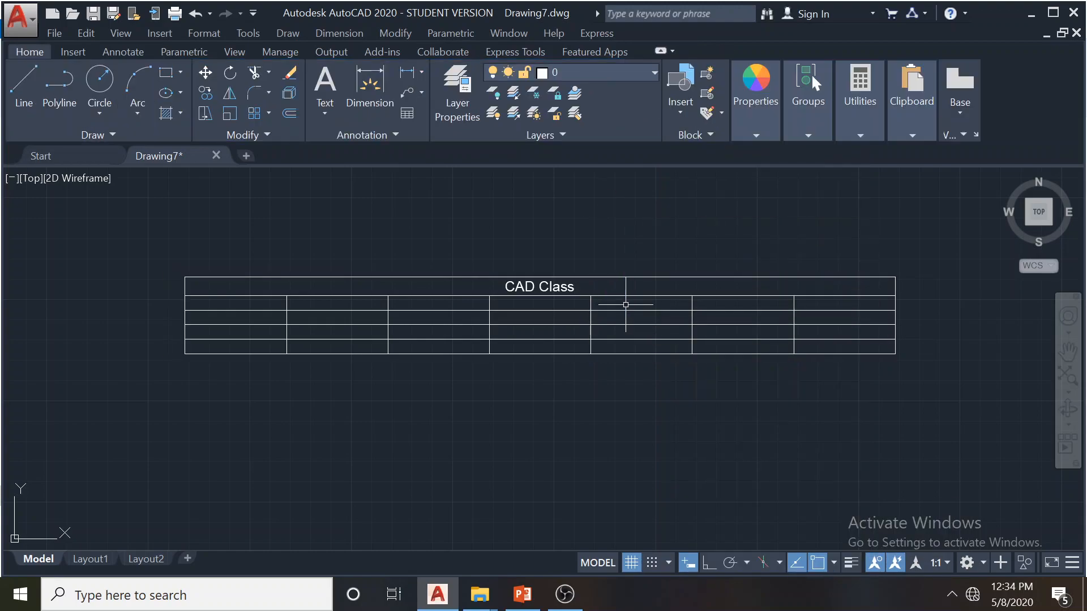
pyautogui.click(635, 302)
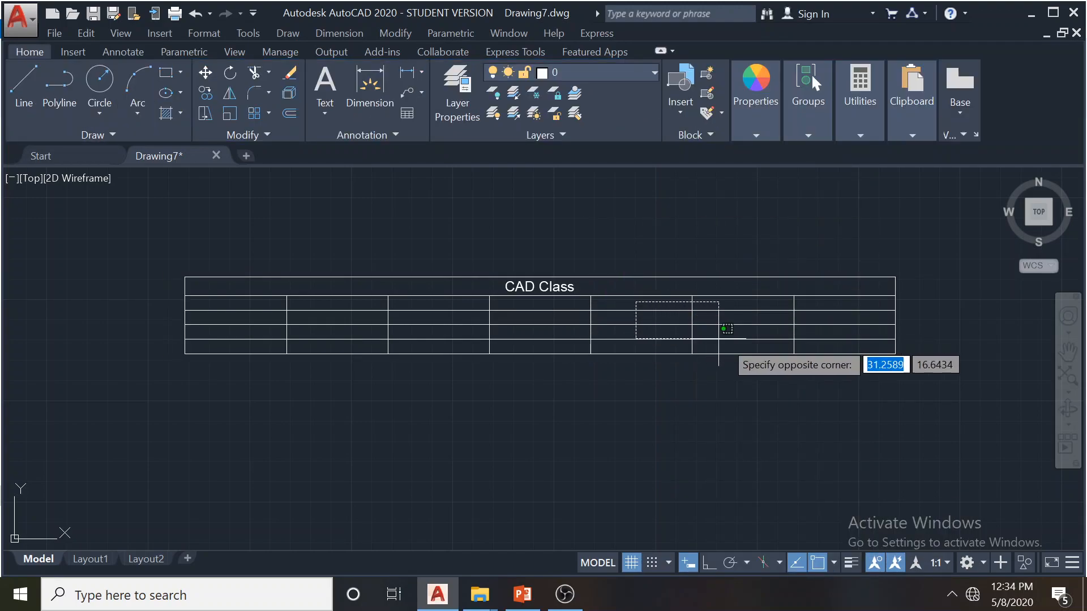
pyautogui.click(776, 348)
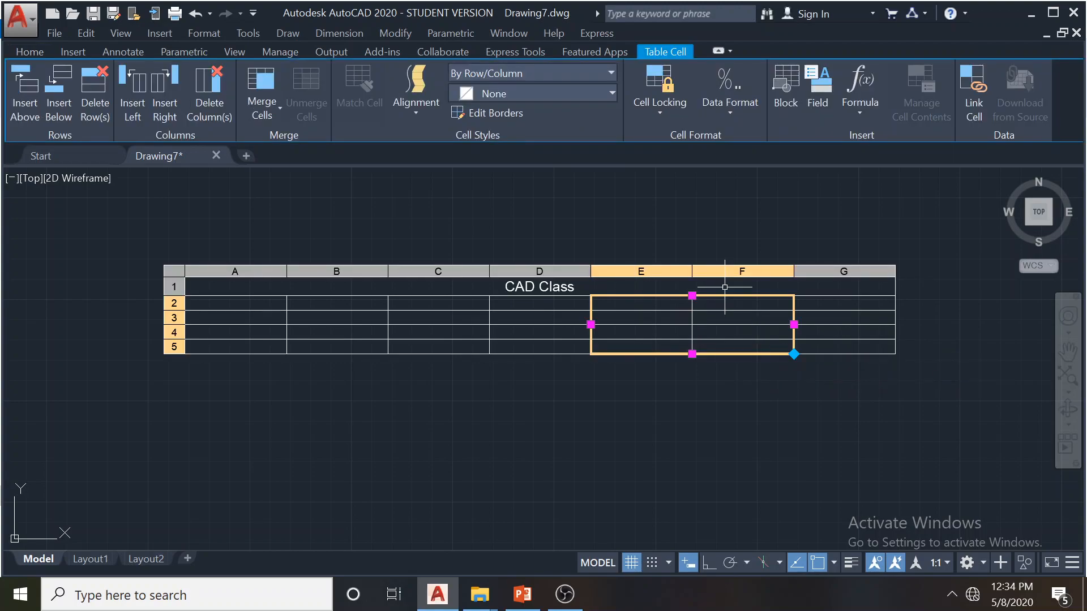
pyautogui.press('Escape')
pyautogui.click(733, 344)
pyautogui.click(631, 307)
pyautogui.press('Escape')
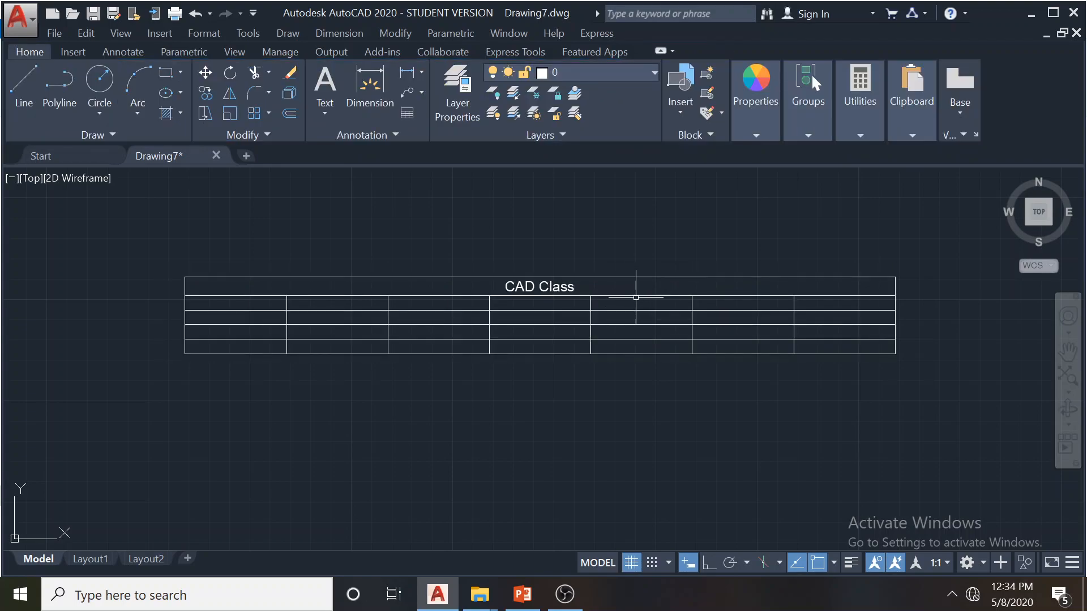
pyautogui.click(627, 289)
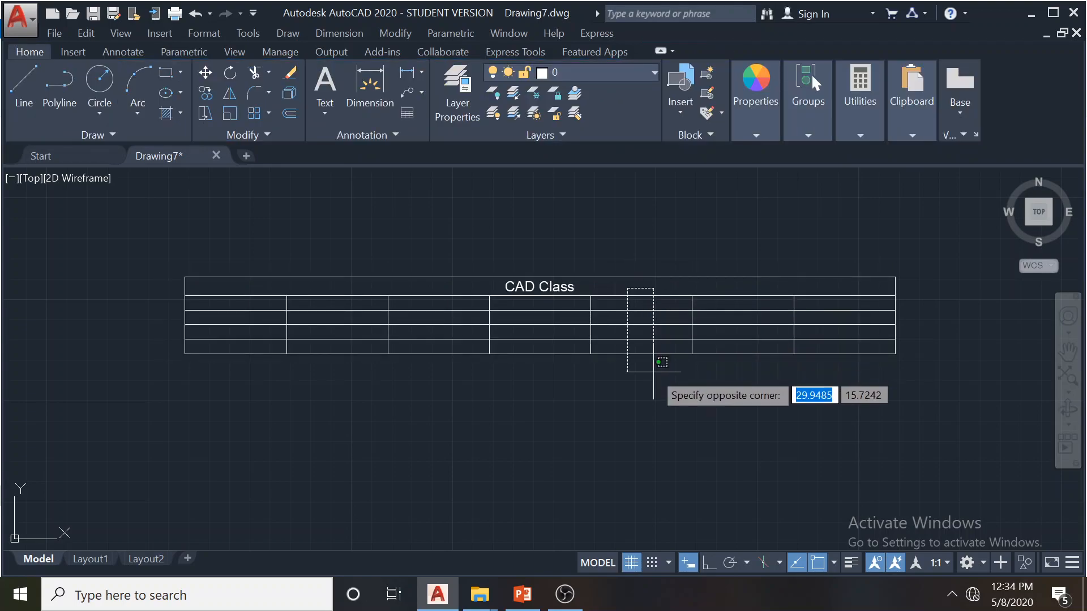
pyautogui.click(654, 372)
pyautogui.press('Escape')
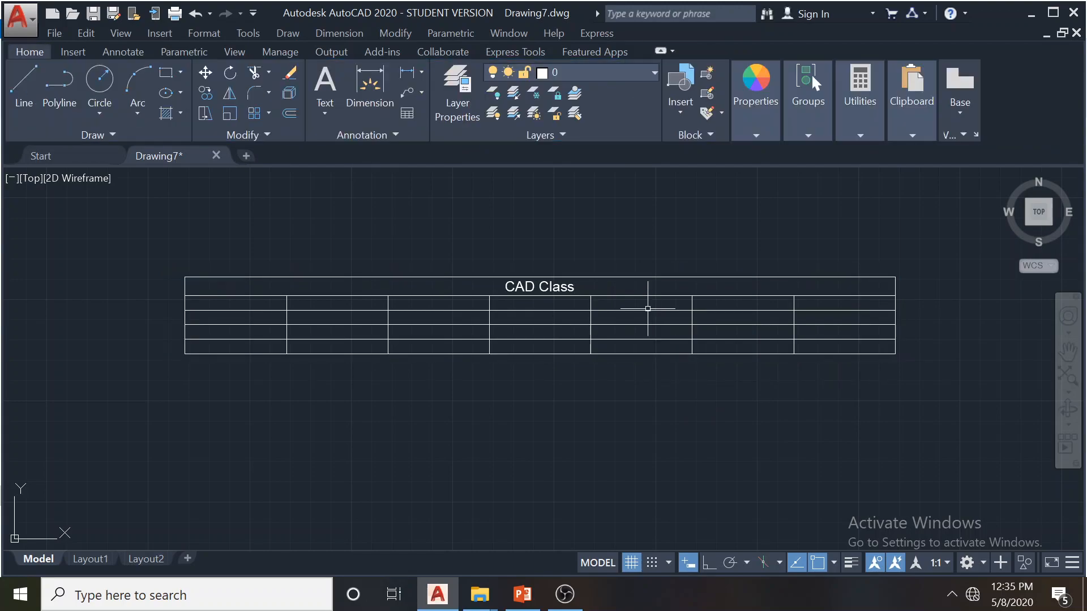
# Select cells E2 through E5, delete three columns so that A to D remain, and deselect the table
pyautogui.click(651, 312)
pyautogui.click(643, 346)
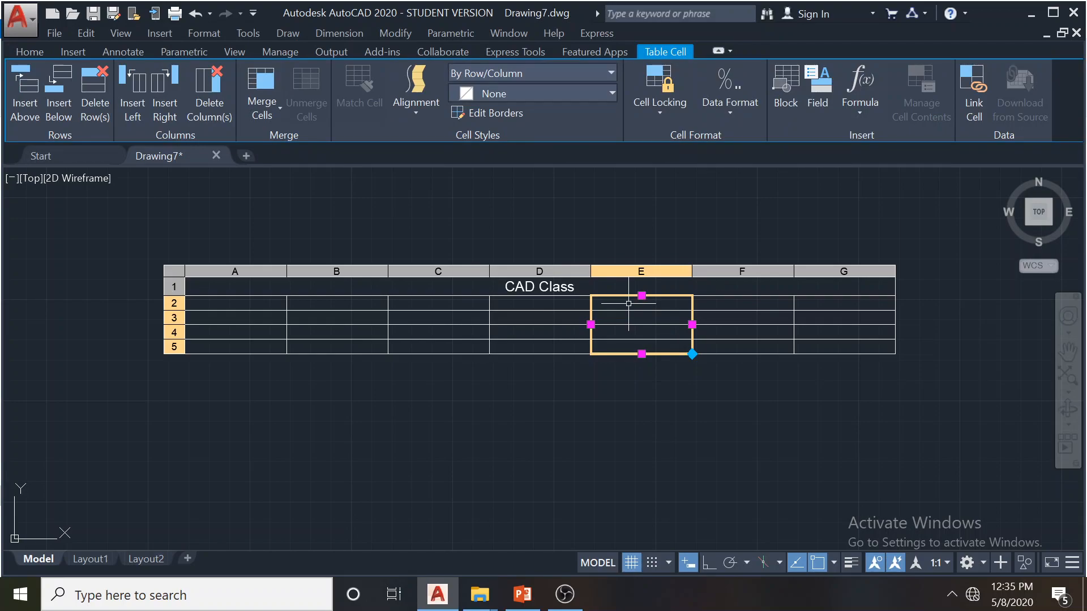
pyautogui.click(213, 87)
pyautogui.click(213, 87)
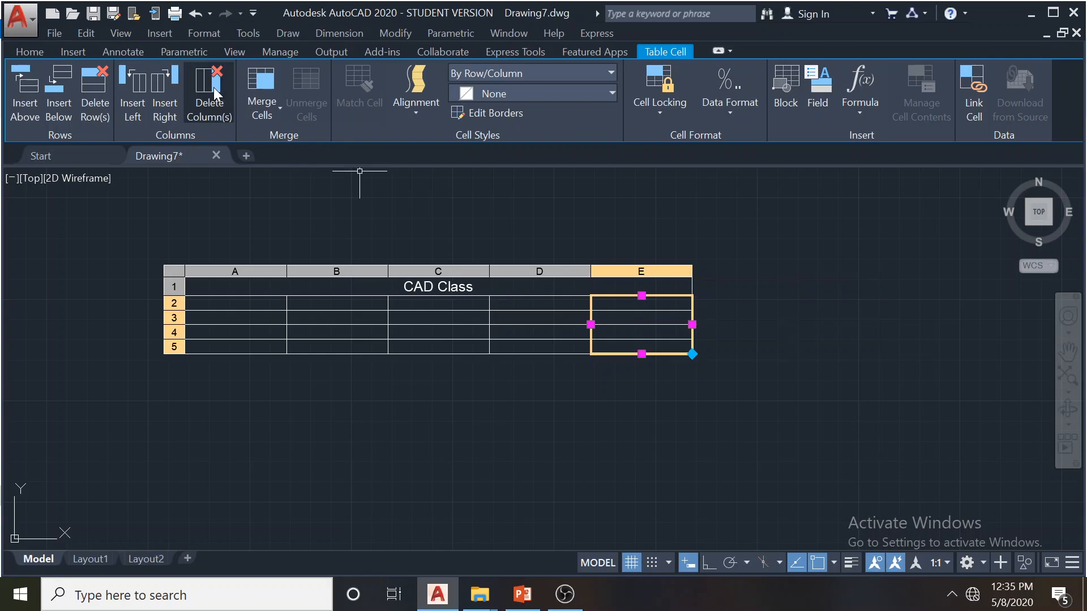
pyautogui.click(213, 87)
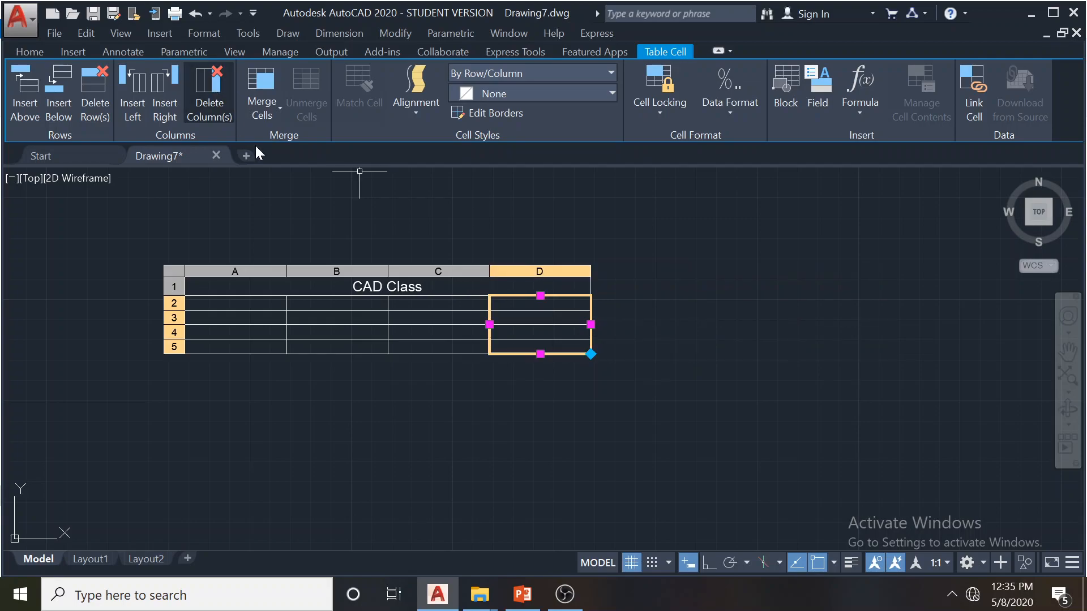
pyautogui.press('Escape')
# Enter 1, 2 and 3 in cells A2, B2 and C2
pyautogui.click(424, 432)
pyautogui.click(232, 331)
pyautogui.press('Escape')
pyautogui.doubleClick(234, 303)
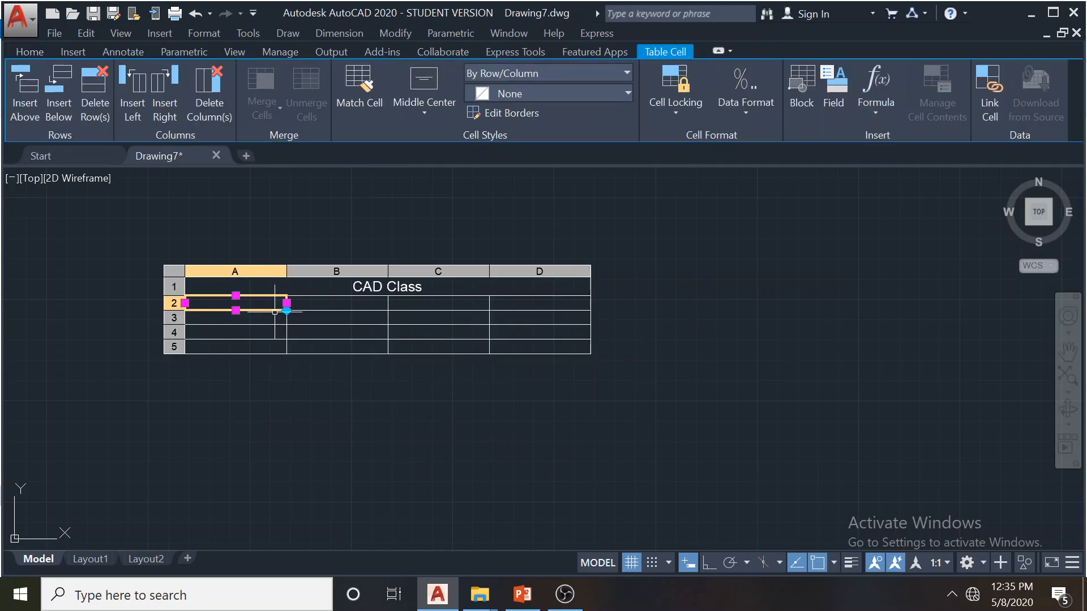
pyautogui.write('1')
pyautogui.press('Tab')
pyautogui.write('2')
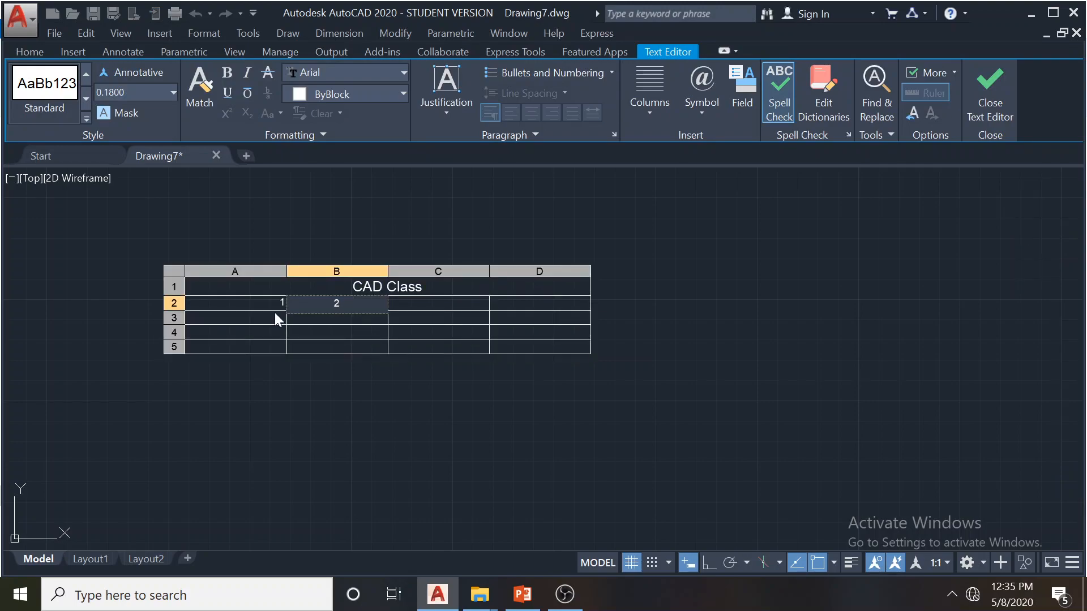
pyautogui.press('Tab')
pyautogui.write('3')
pyautogui.press('Return')
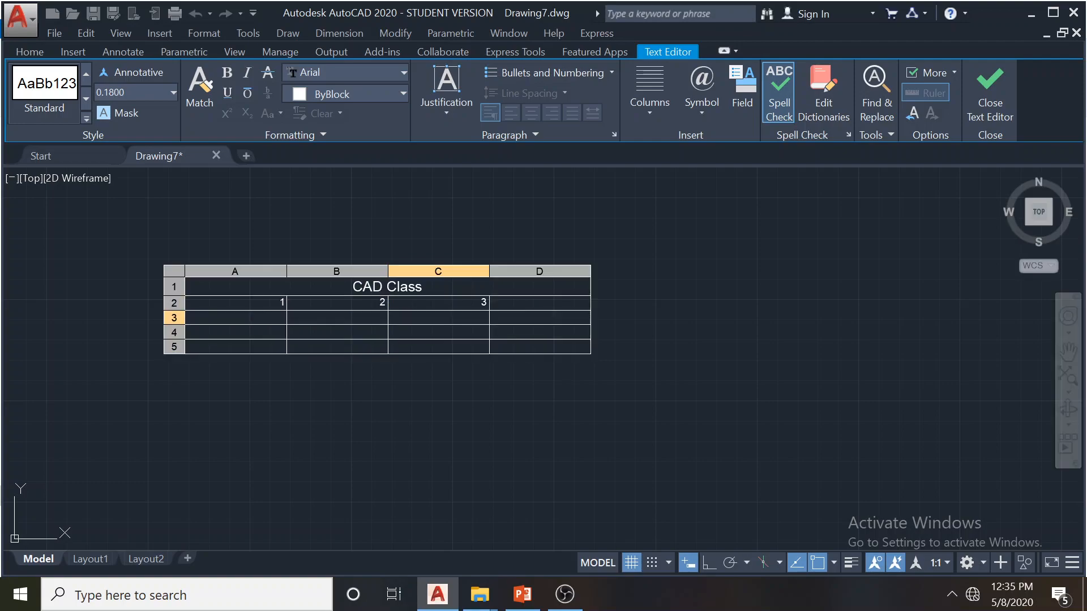
# Insert a Sum formula in cell D2 that adds cells A2 through C2, and finish editing the table
pyautogui.click(532, 308)
pyautogui.click(531, 305)
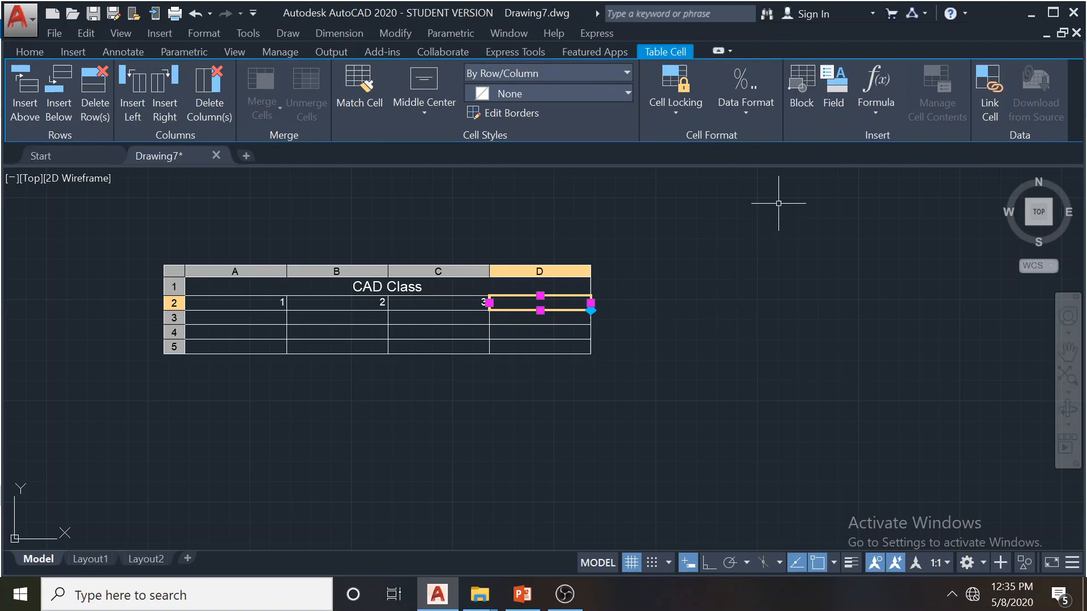
pyautogui.click(884, 111)
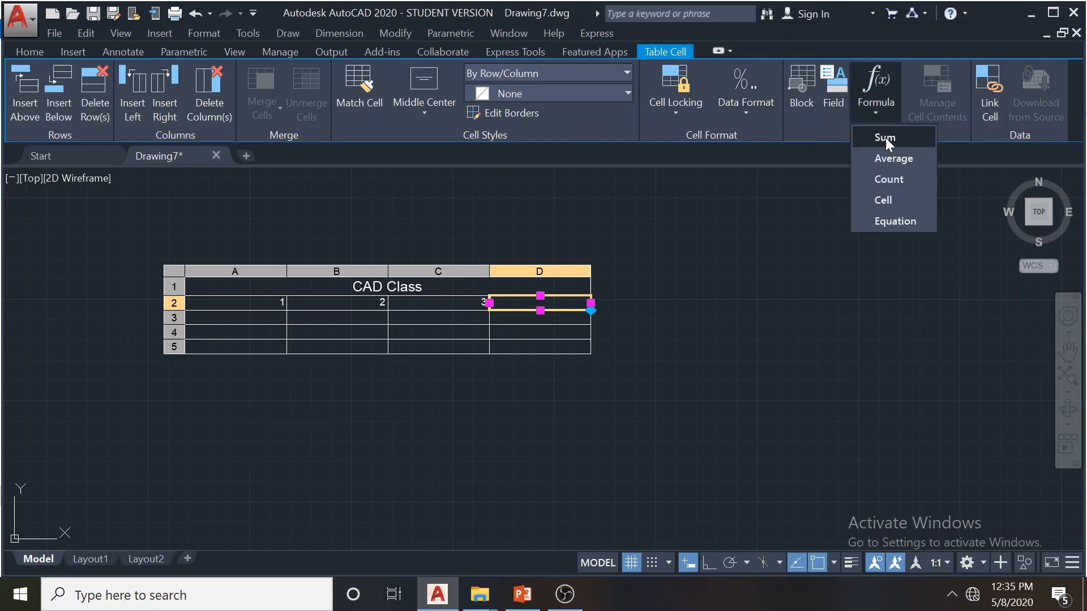
pyautogui.click(885, 138)
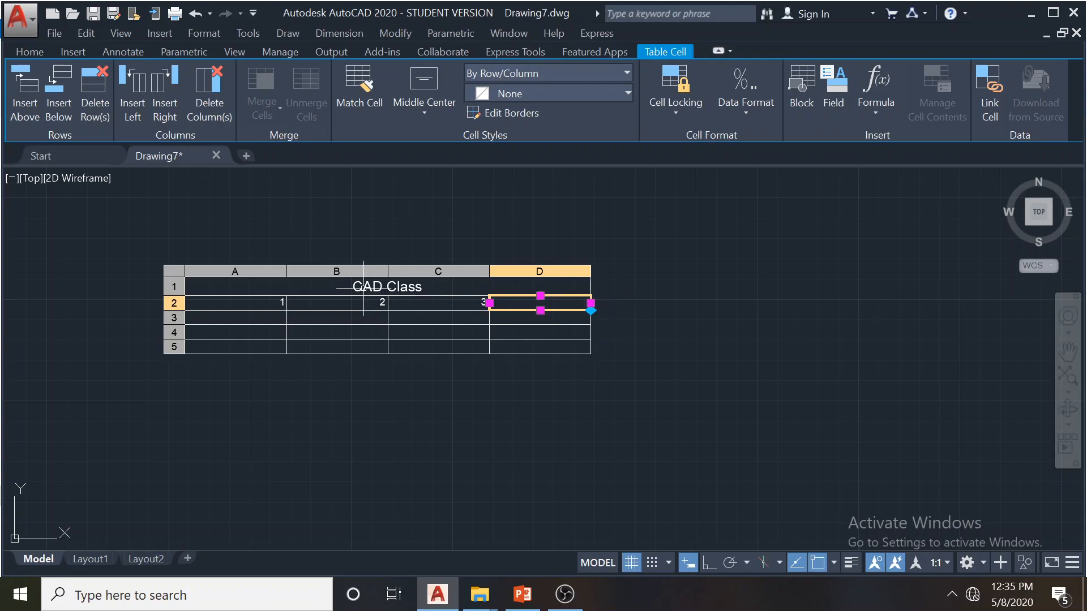
pyautogui.click(872, 113)
pyautogui.click(890, 141)
pyautogui.click(245, 299)
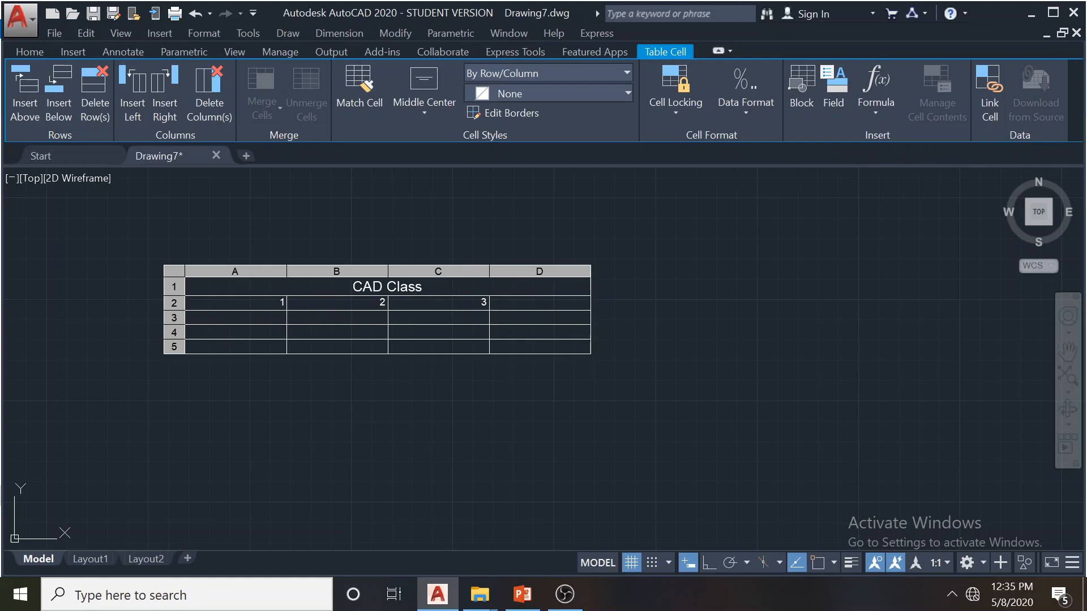
pyautogui.write('=Sum(A2:C2)')
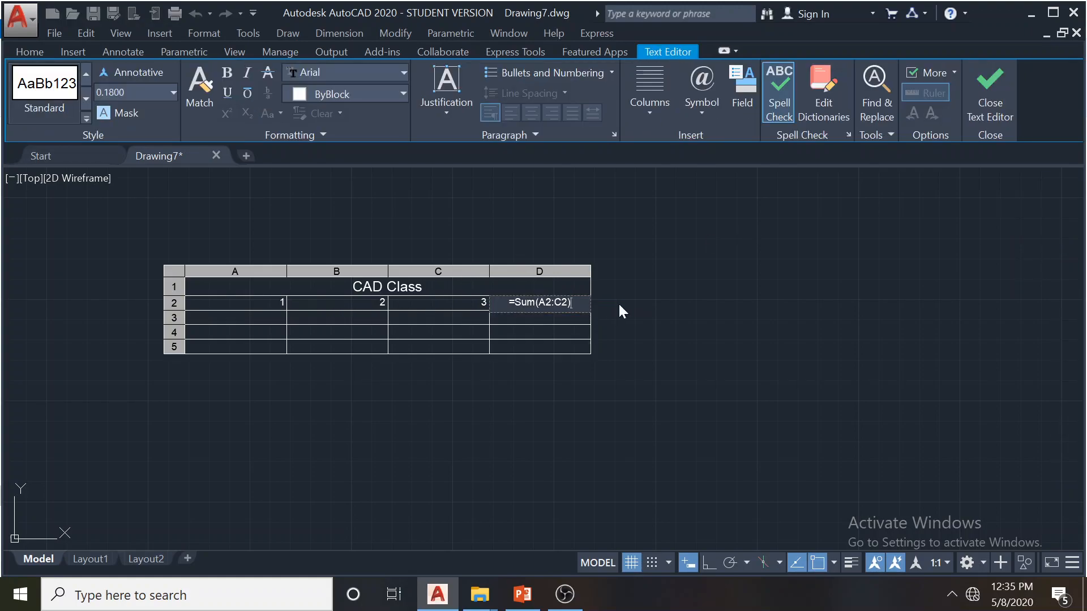
pyautogui.press('Return')
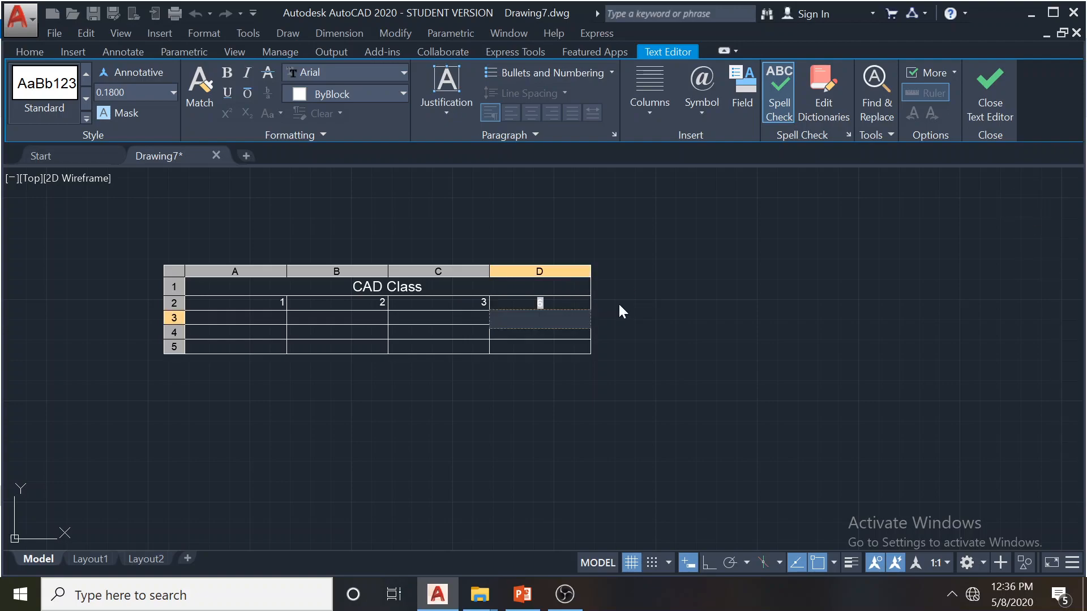
pyautogui.click(638, 315)
# Set the cell locking of cell C2, which contains 3, to Content Locked
pyautogui.scroll(4, 502, 293)
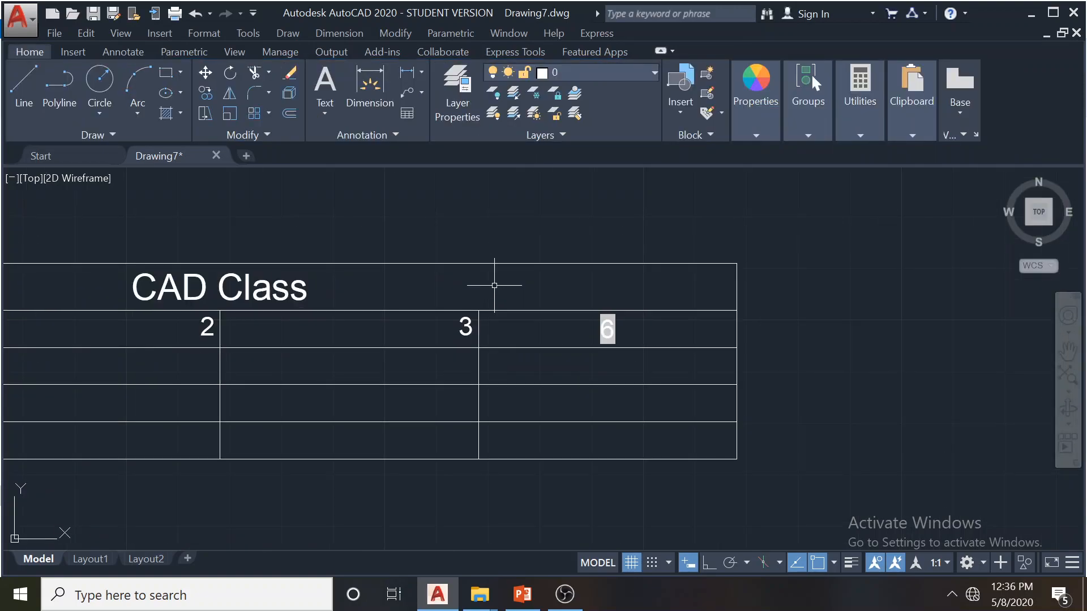
pyautogui.moveTo(492, 285)
pyautogui.mouseDown(button='middle')
pyautogui.moveTo(627, 223)
pyautogui.moveTo(566, 266)
pyautogui.mouseUp(button='middle')
pyautogui.scroll(-1, 613, 235)
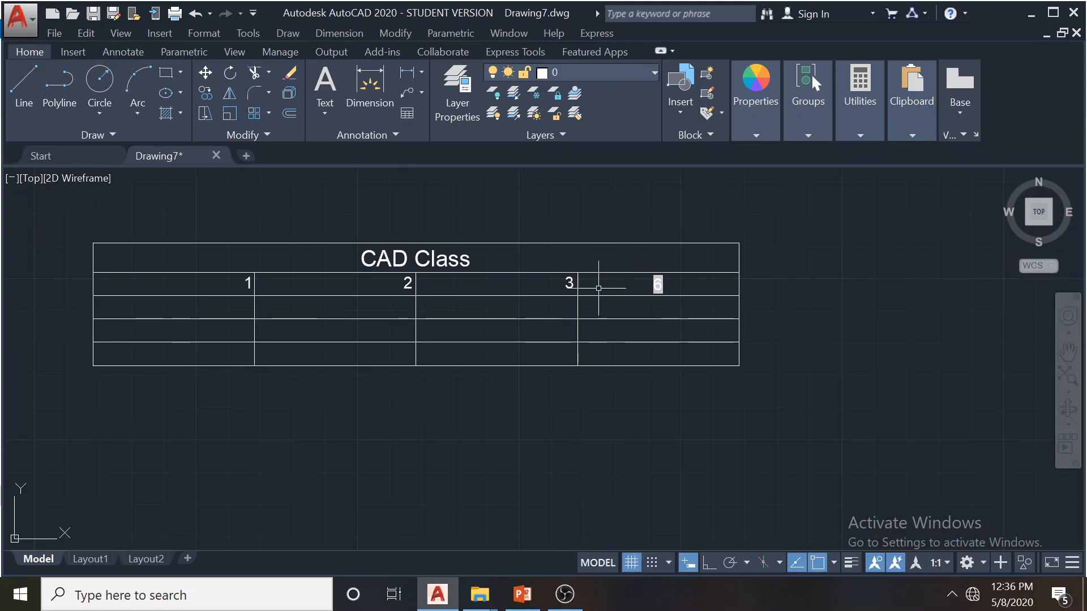
pyautogui.click(535, 261)
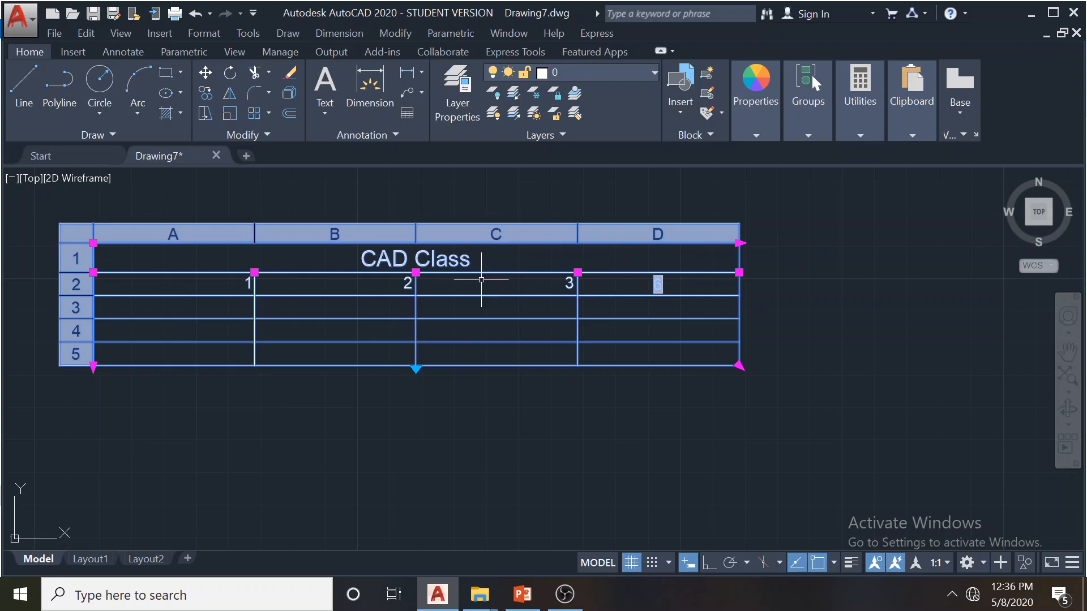
pyautogui.press('Escape')
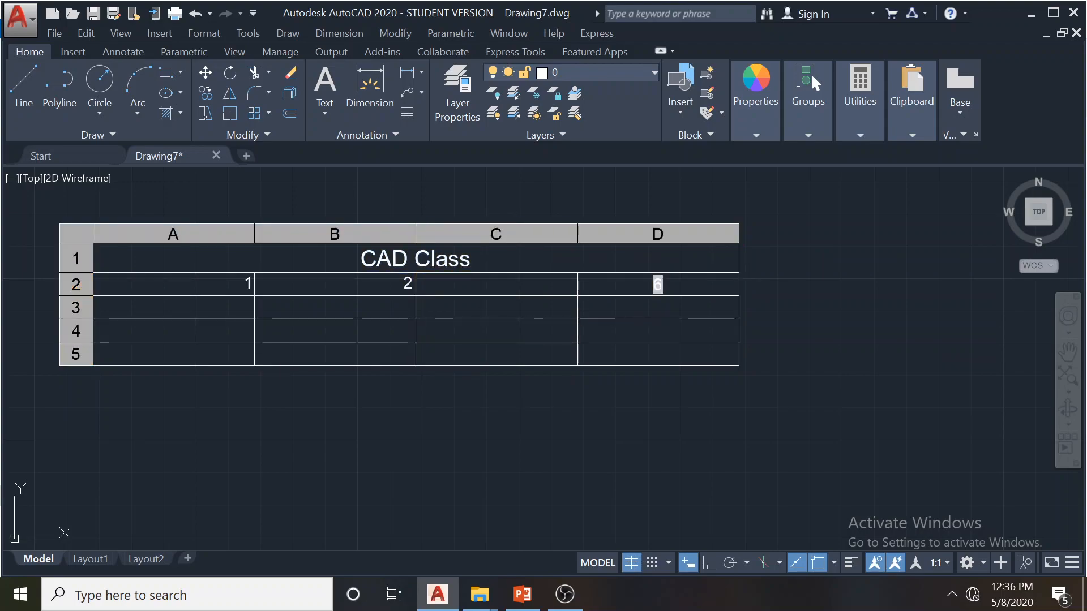
pyautogui.doubleClick(499, 280)
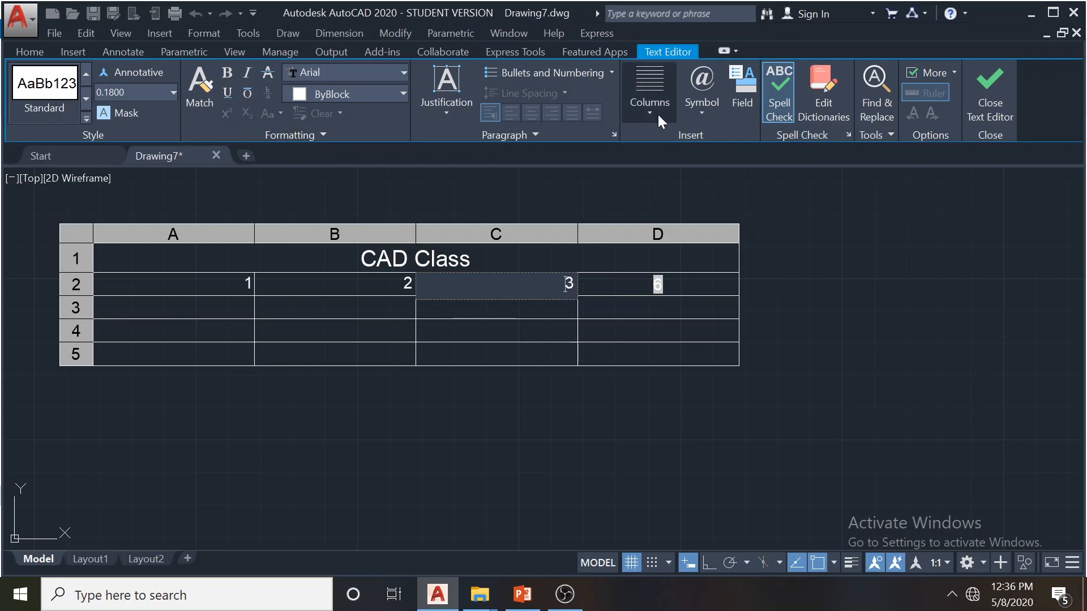
pyautogui.press('Escape')
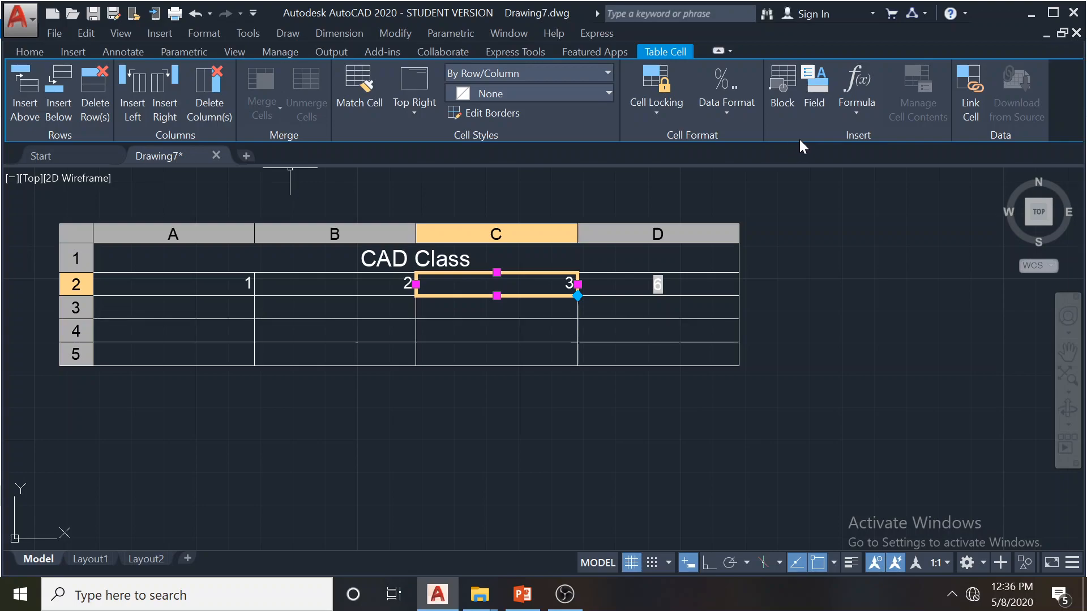
pyautogui.click(659, 108)
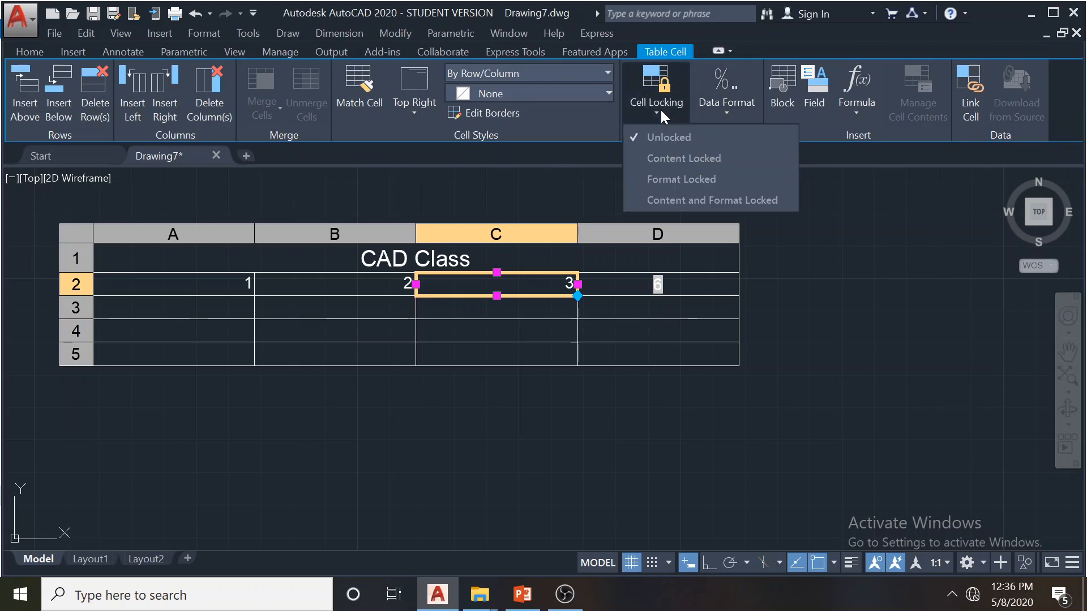
pyautogui.click(660, 160)
# Reselect cell C2 and examine its cell locking and data format options without changing them
pyautogui.click(564, 202)
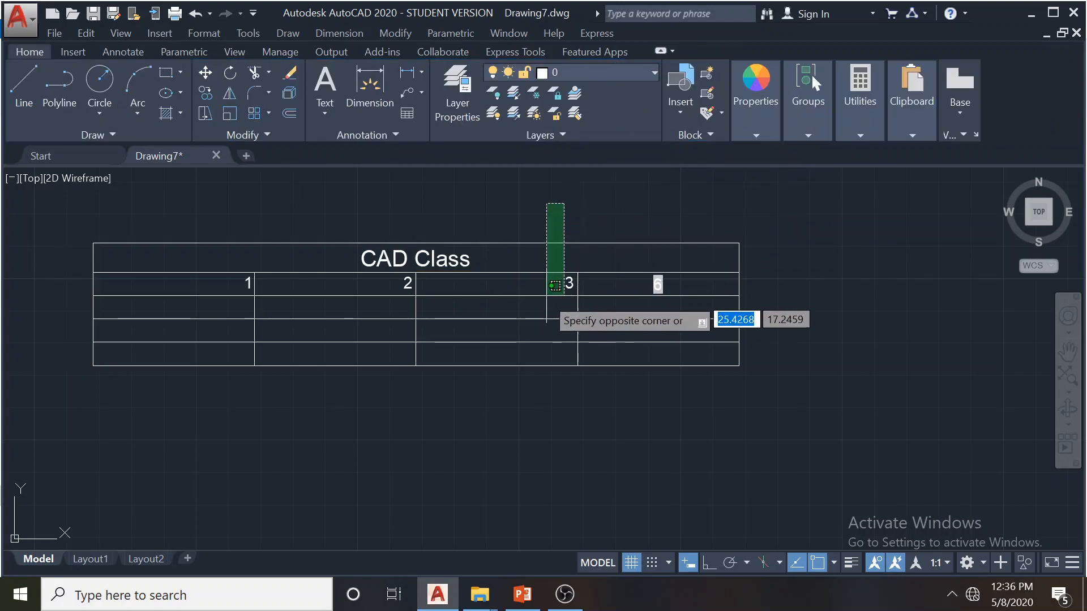
pyautogui.click(548, 359)
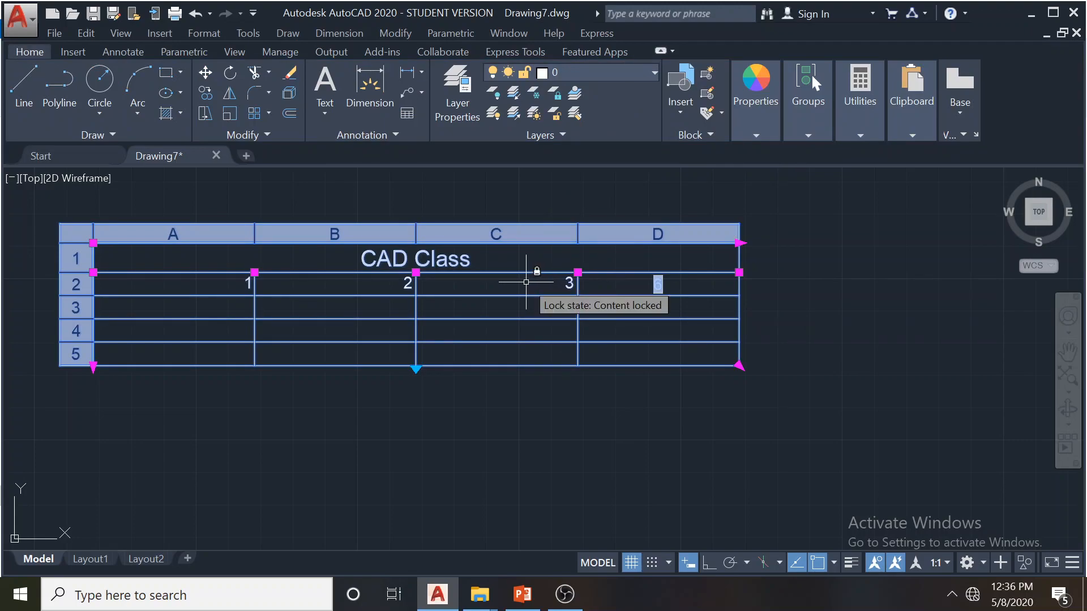
pyautogui.click(526, 282)
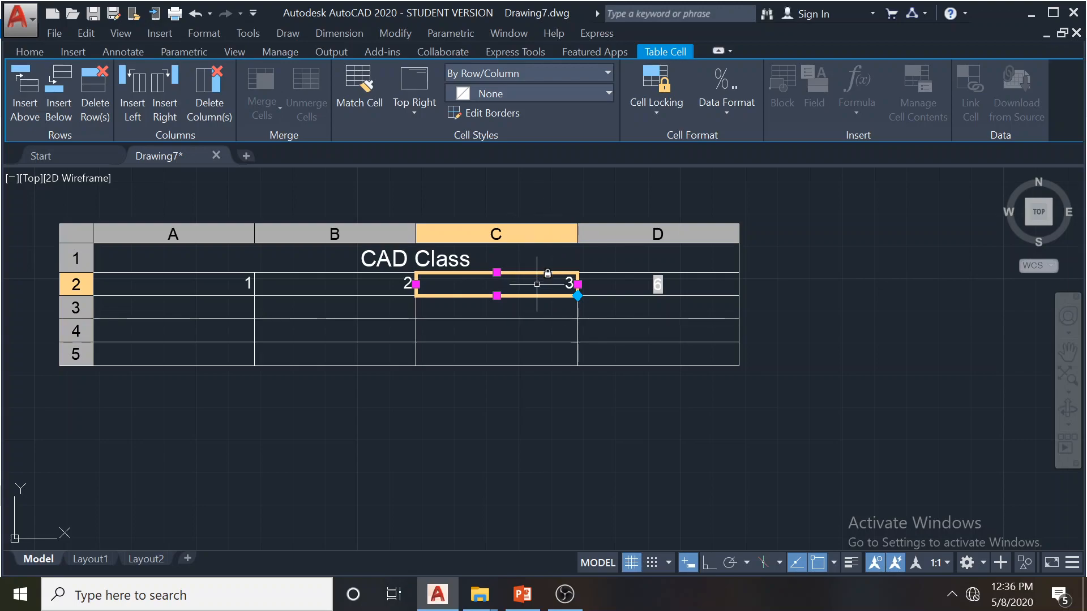
pyautogui.click(652, 110)
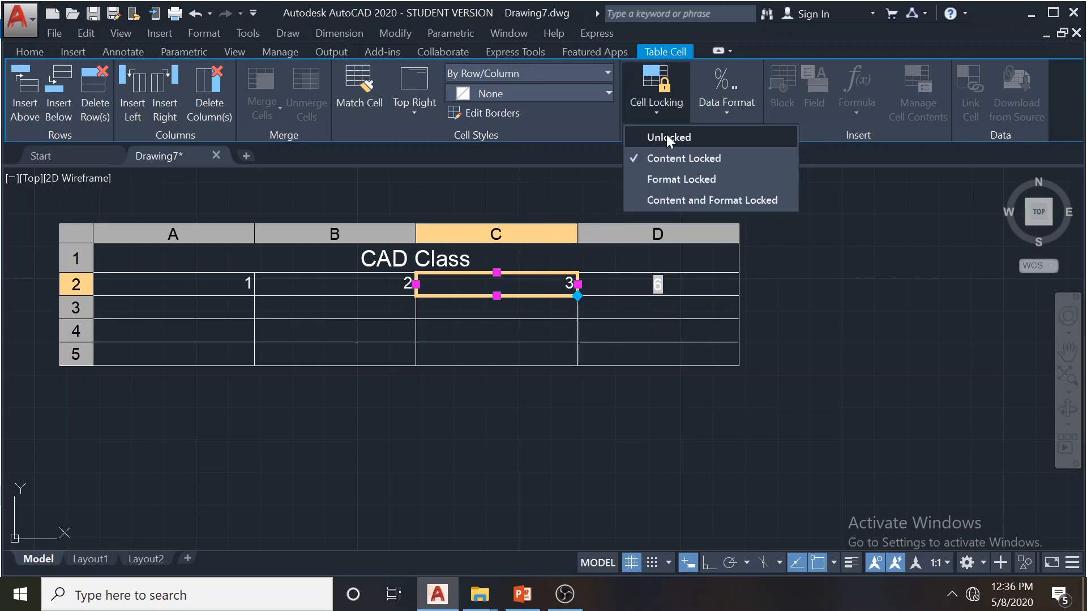
pyautogui.click(877, 221)
pyautogui.click(732, 110)
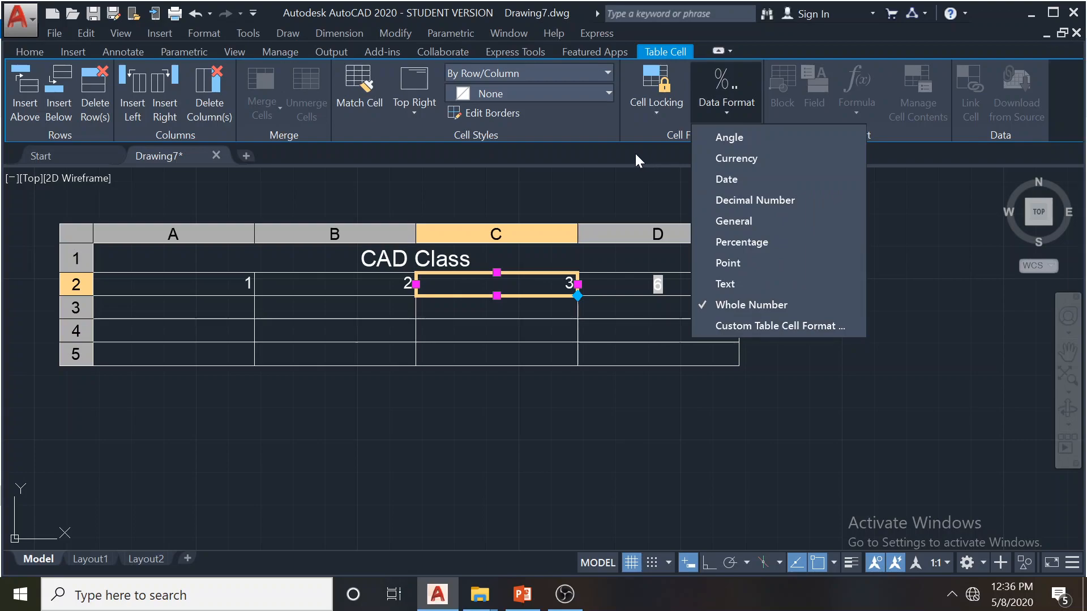
pyautogui.click(899, 152)
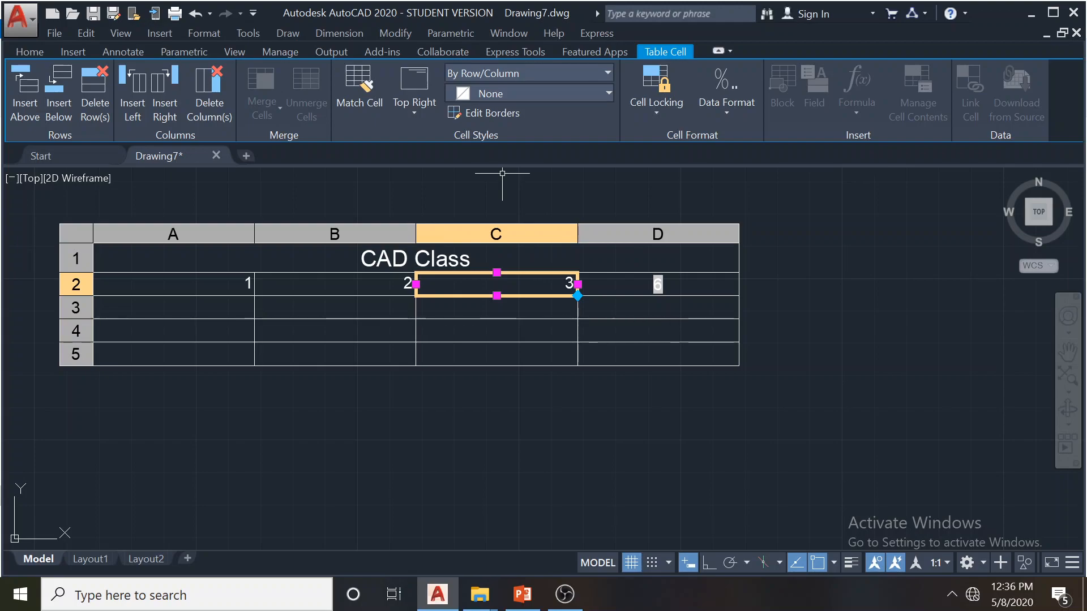
# Deselect the cell and delete the whole "CAD Class" table from the drawing
pyautogui.scroll(-1, 527, 286)
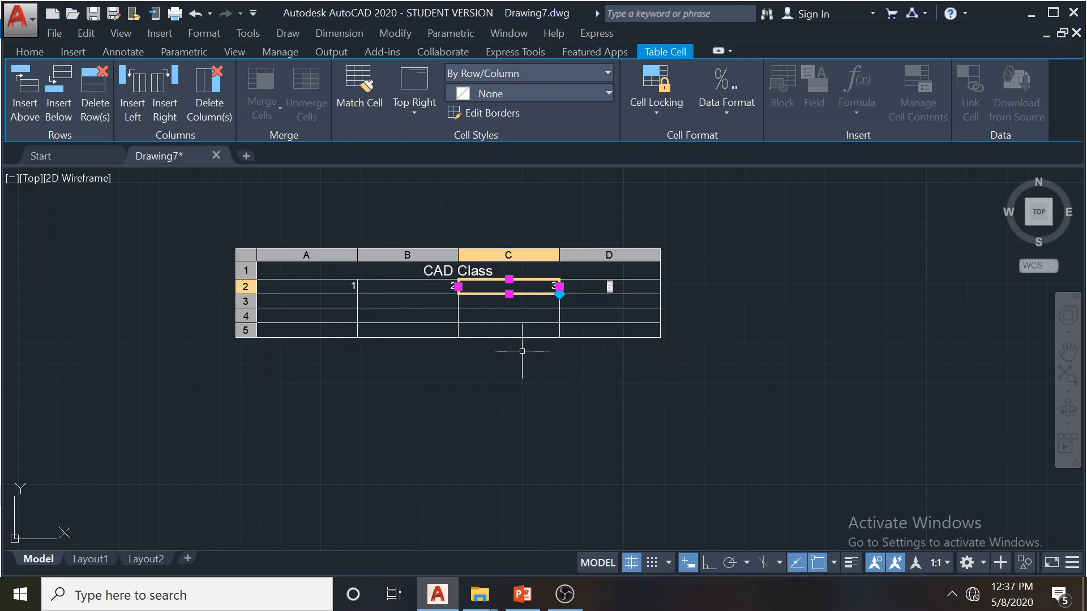
pyautogui.click(215, 155)
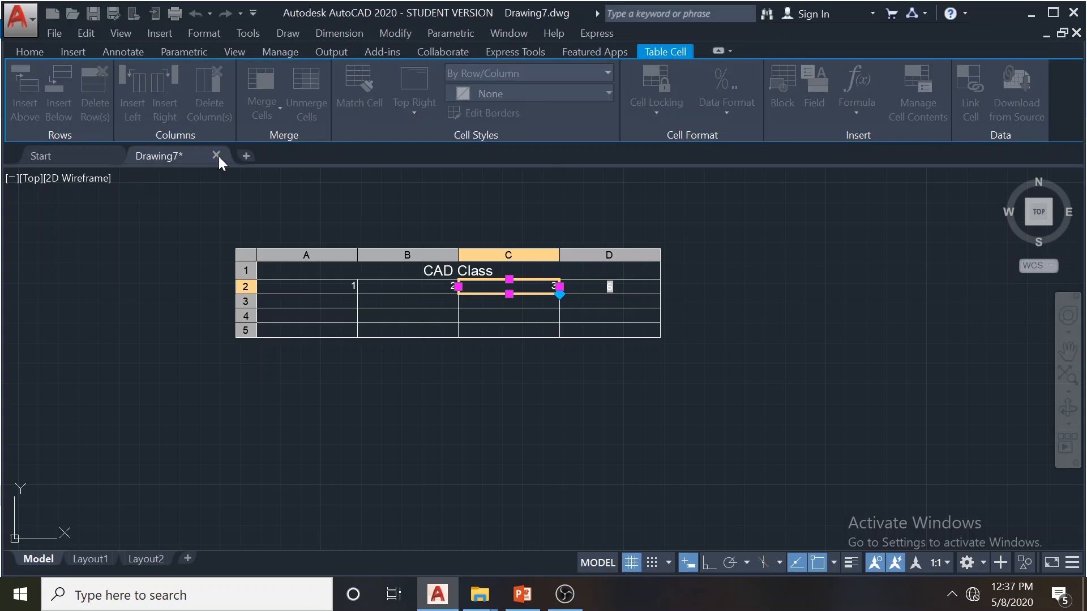
pyautogui.click(547, 340)
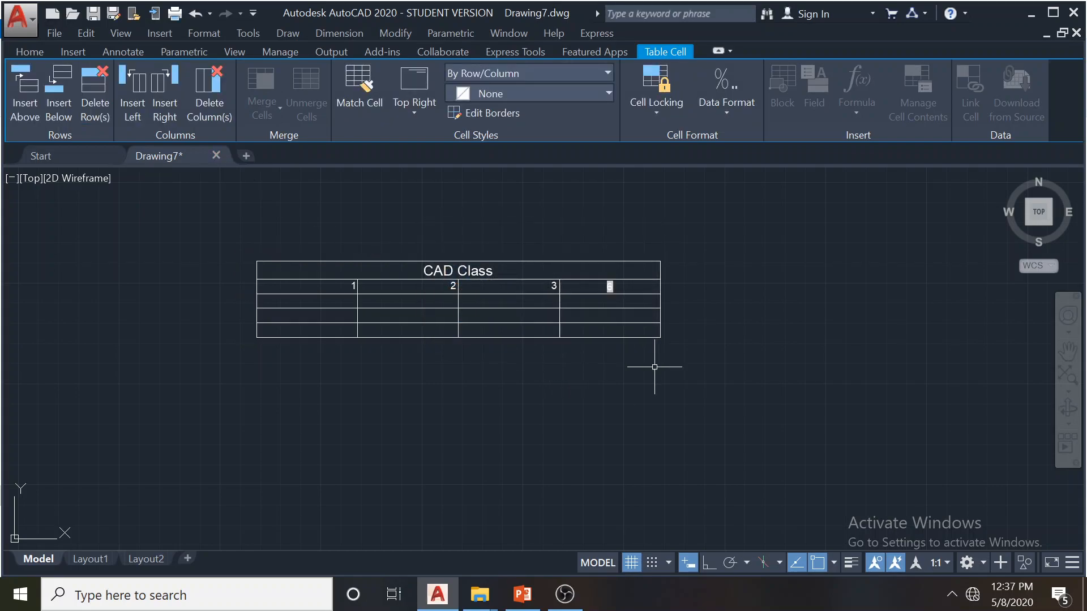
pyautogui.click(708, 365)
pyautogui.click(184, 229)
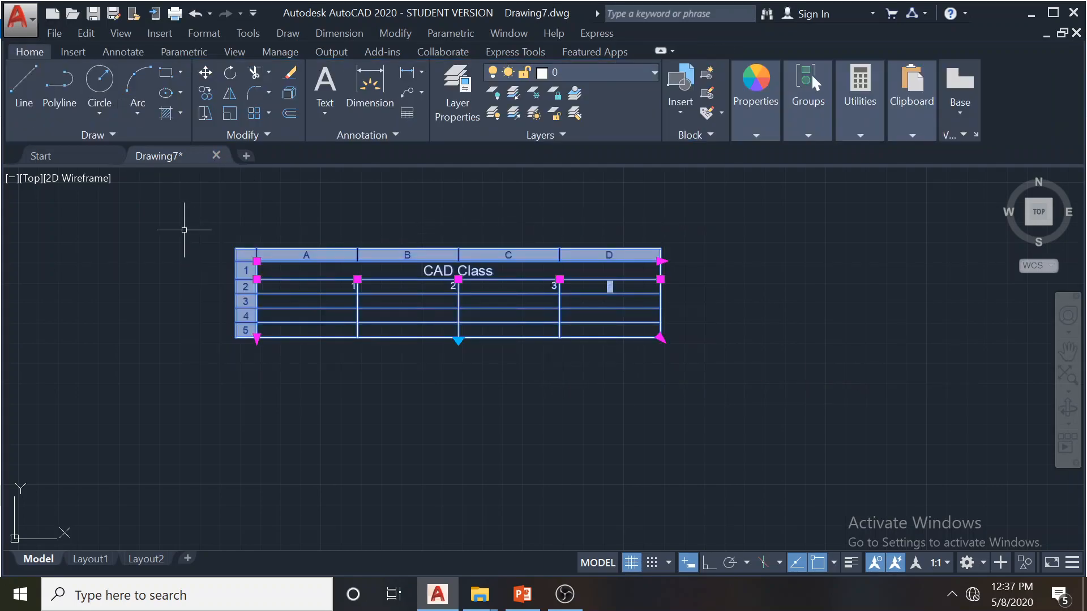
pyautogui.press('Delete')
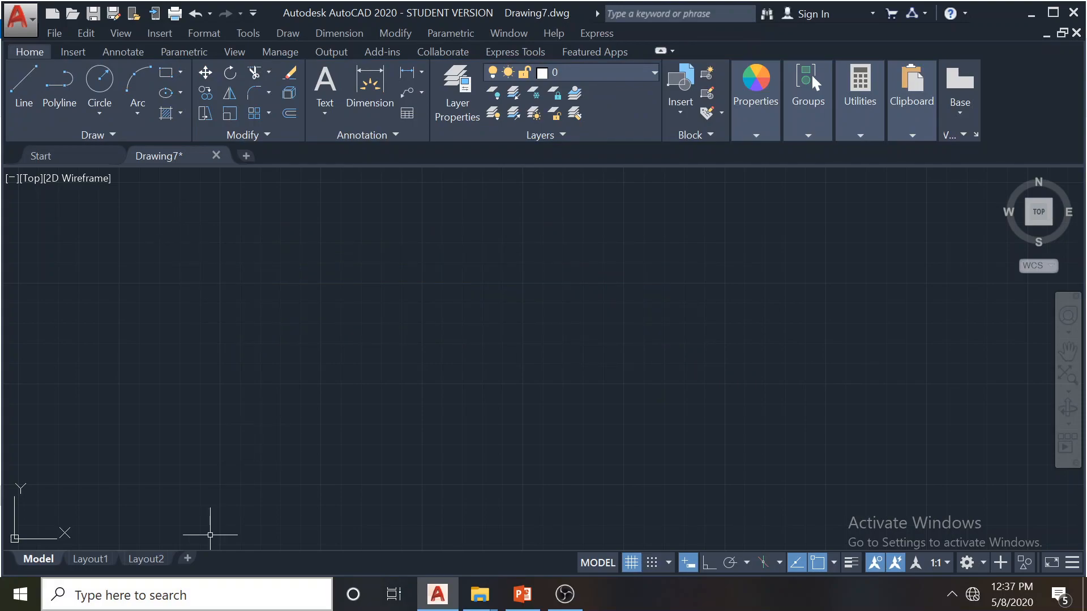
# Search Windows for "excel", open Excel 2013 and create a blank workbook
pyautogui.click(159, 601)
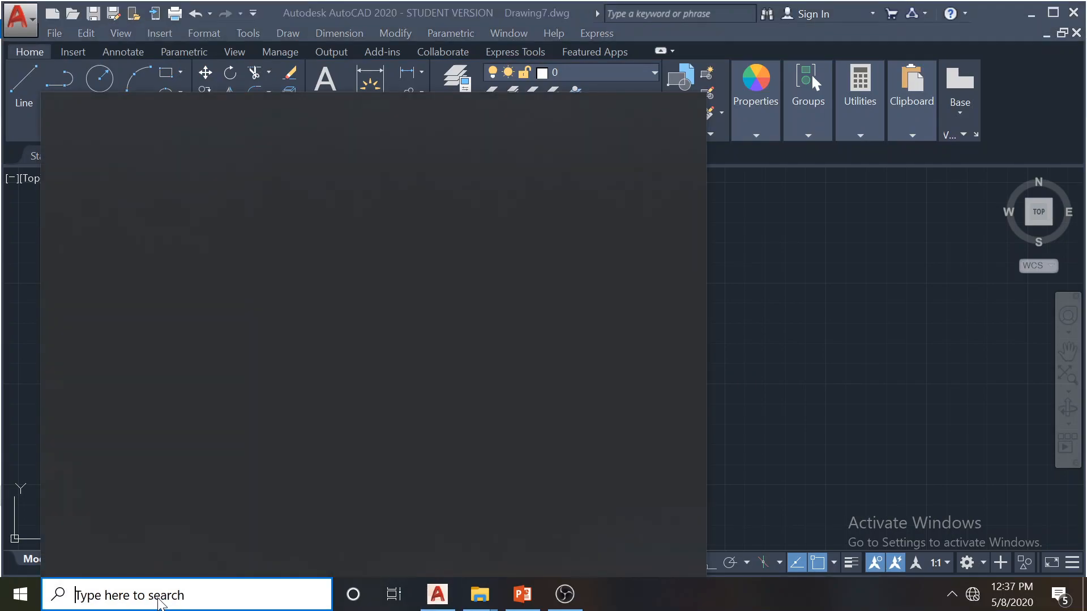
pyautogui.write('excel')
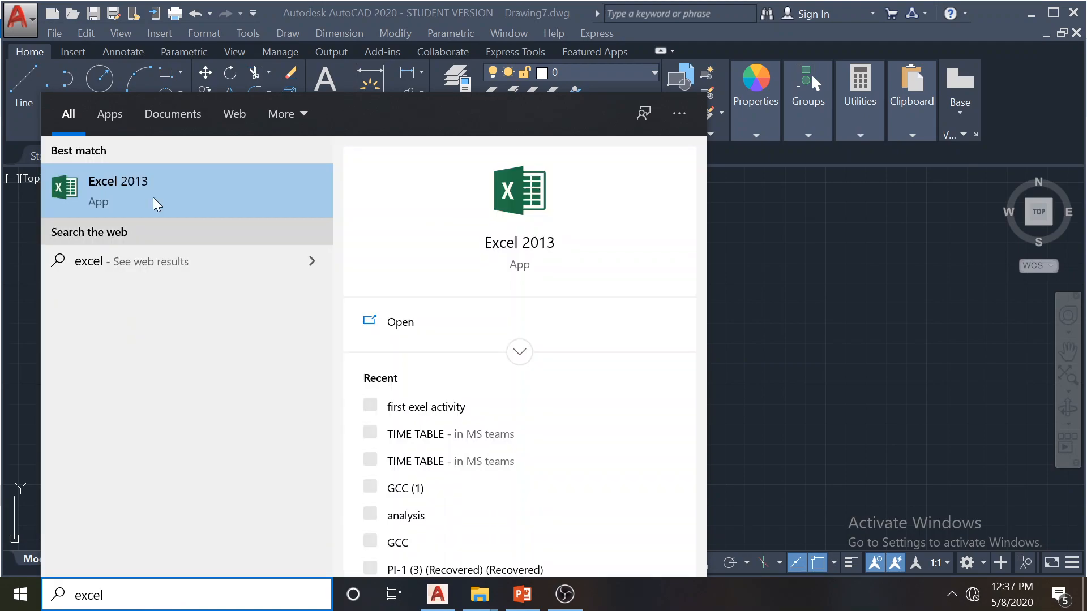
pyautogui.click(157, 204)
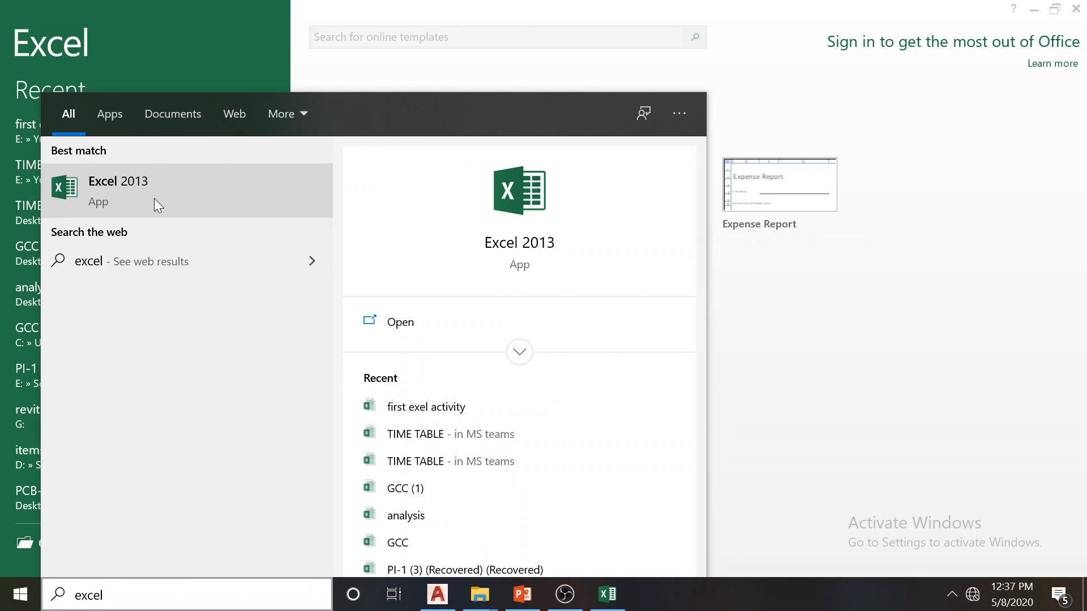
pyautogui.click(764, 169)
pyautogui.click(380, 162)
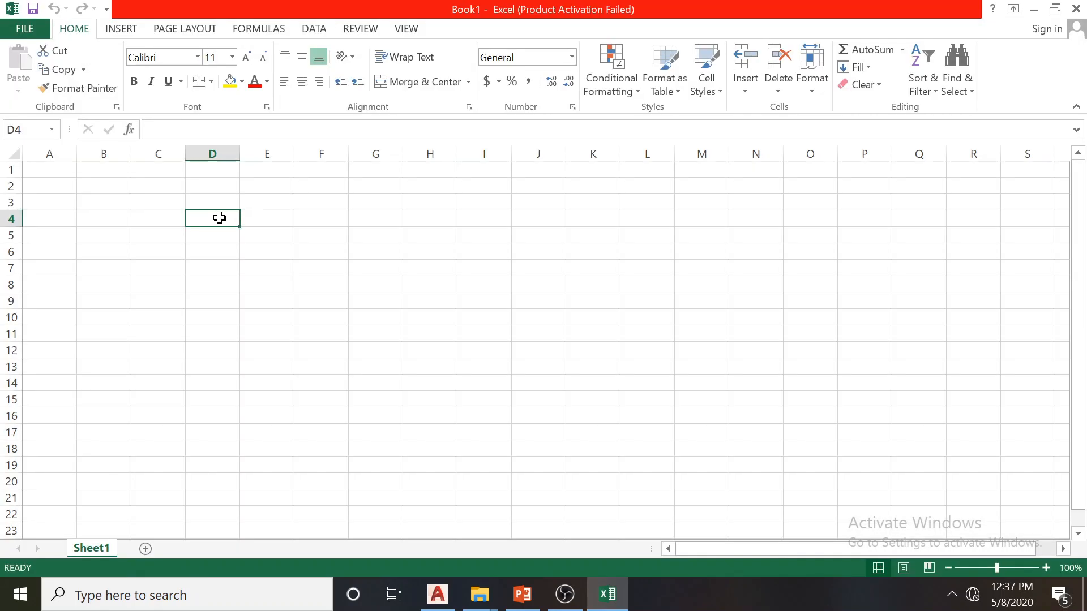
# Enter 1, 2 and 3 in cells D4, E4 and F4 of the worksheet
pyautogui.write('1')
pyautogui.click(220, 218)
pyautogui.press('Tab')
pyautogui.write('2')
pyautogui.press('Tab')
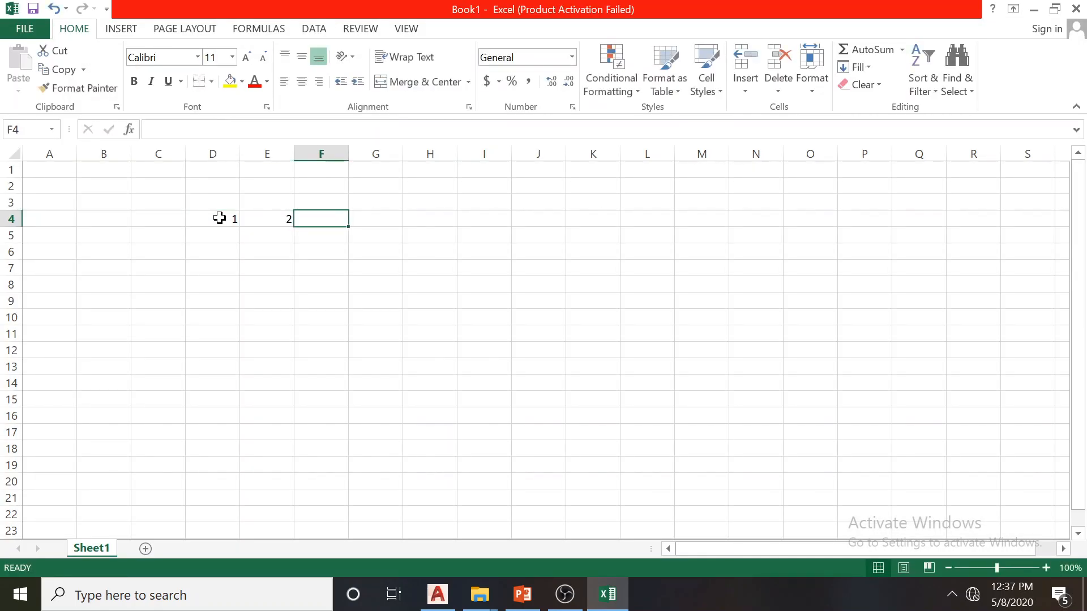
pyautogui.write('3')
pyautogui.press('Return')
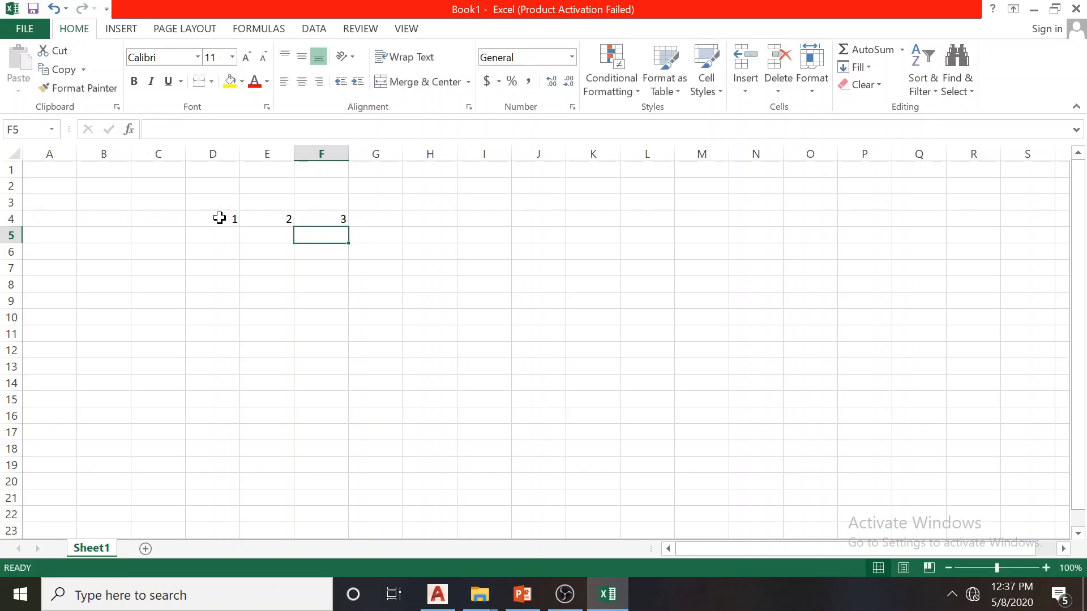
# Enter 4, 5 and 6 in cells D5, E5 and F5
pyautogui.press('Left')
pyautogui.press('Left')
pyautogui.write('4')
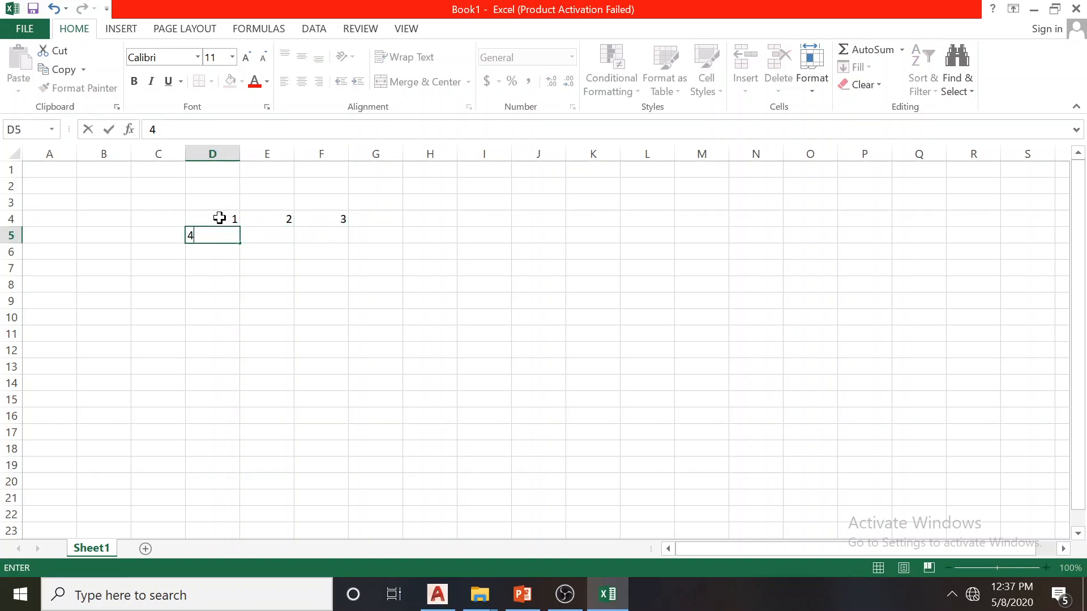
pyautogui.press('Tab')
pyautogui.write('5')
pyautogui.press('Tab')
pyautogui.write('6')
pyautogui.press('Return')
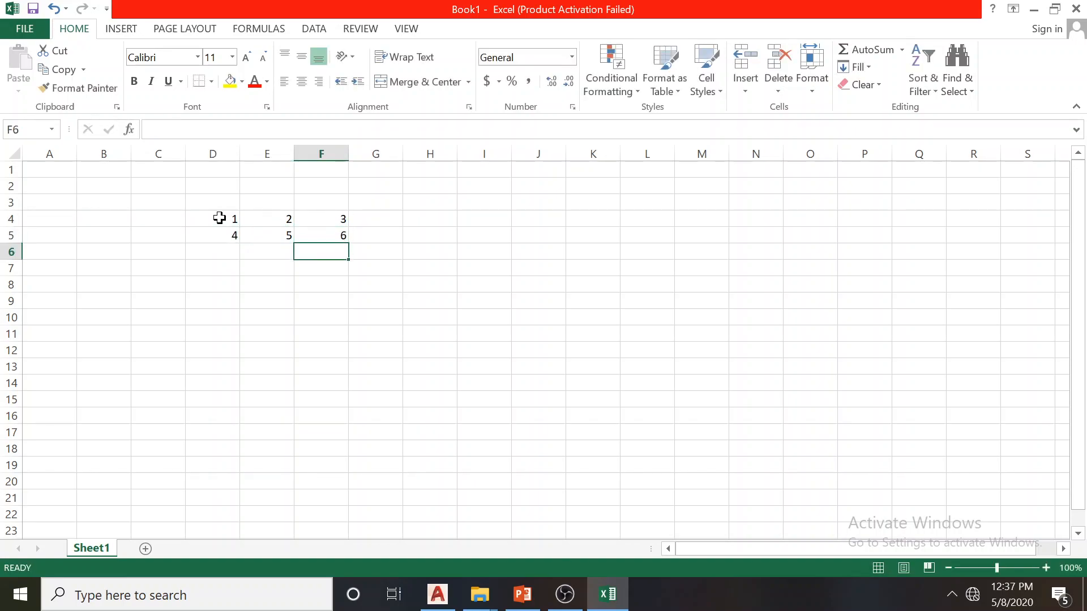
# Enter 7, 8 and 9 in cells D6, E6 and F6
pyautogui.press('Left')
pyautogui.press('Left')
pyautogui.write('7')
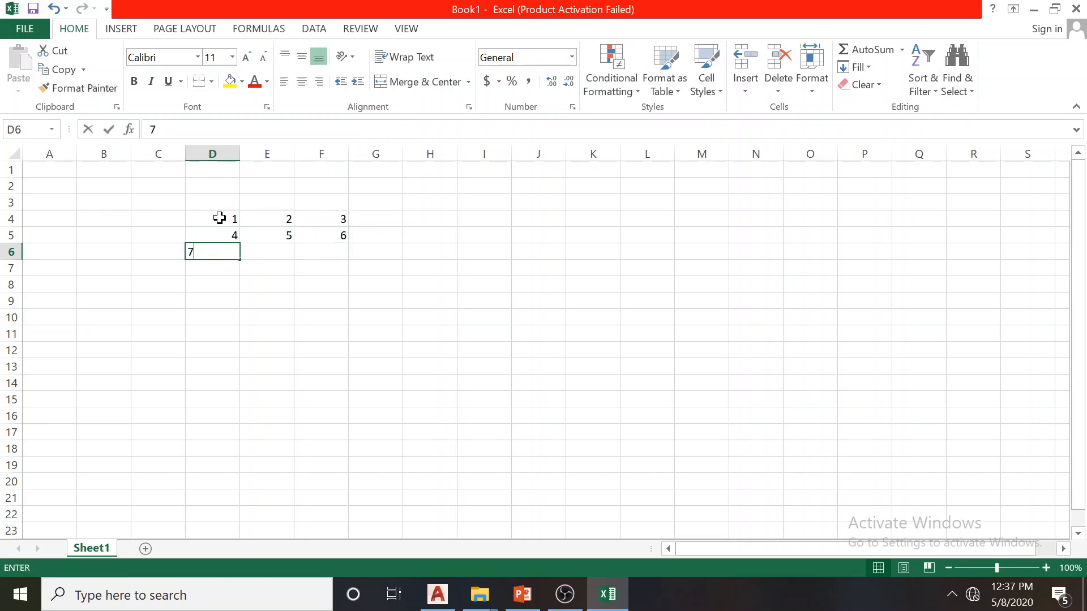
pyautogui.press('Tab')
pyautogui.write('8')
pyautogui.press('Tab')
pyautogui.write('9')
pyautogui.press('Return')
# Save the workbook to the Desktop as an Excel Workbook named Book1
pyautogui.click(32, 8)
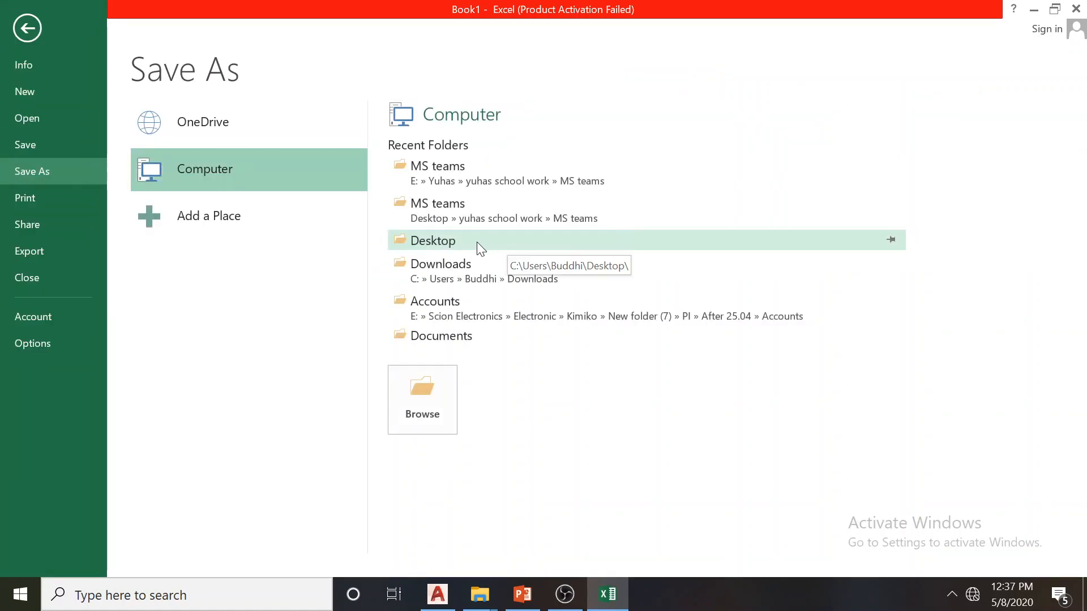
pyautogui.click(418, 402)
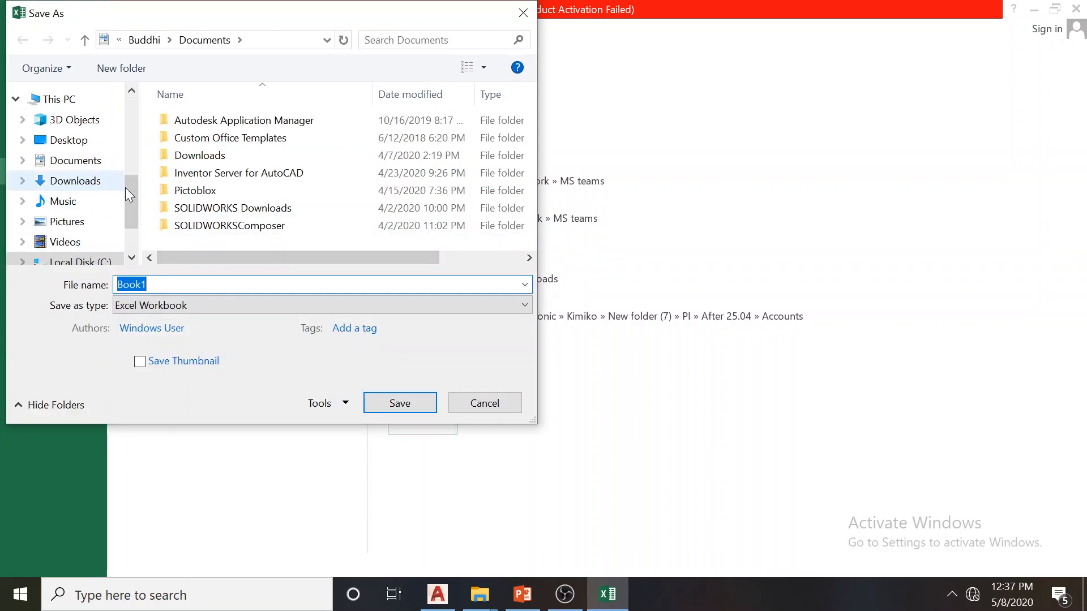
pyautogui.moveTo(129, 190); pyautogui.dragTo(143, 93)
pyautogui.click(86, 130)
pyautogui.click(386, 396)
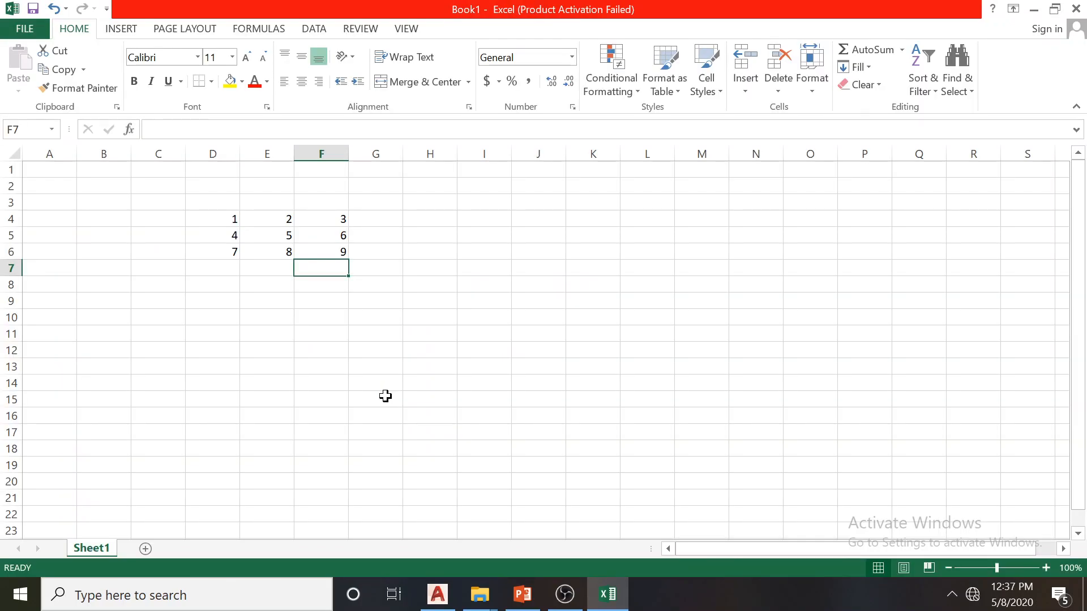
# Switch to AutoCAD, start inserting a table from a data link, and open the data link selection
pyautogui.click(566, 594)
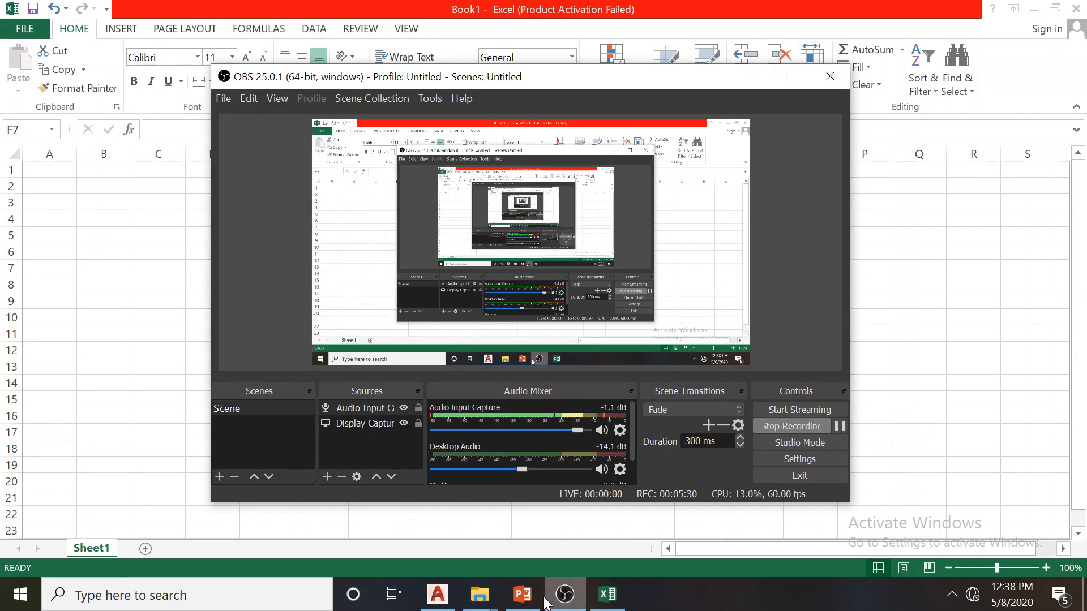
pyautogui.click(438, 595)
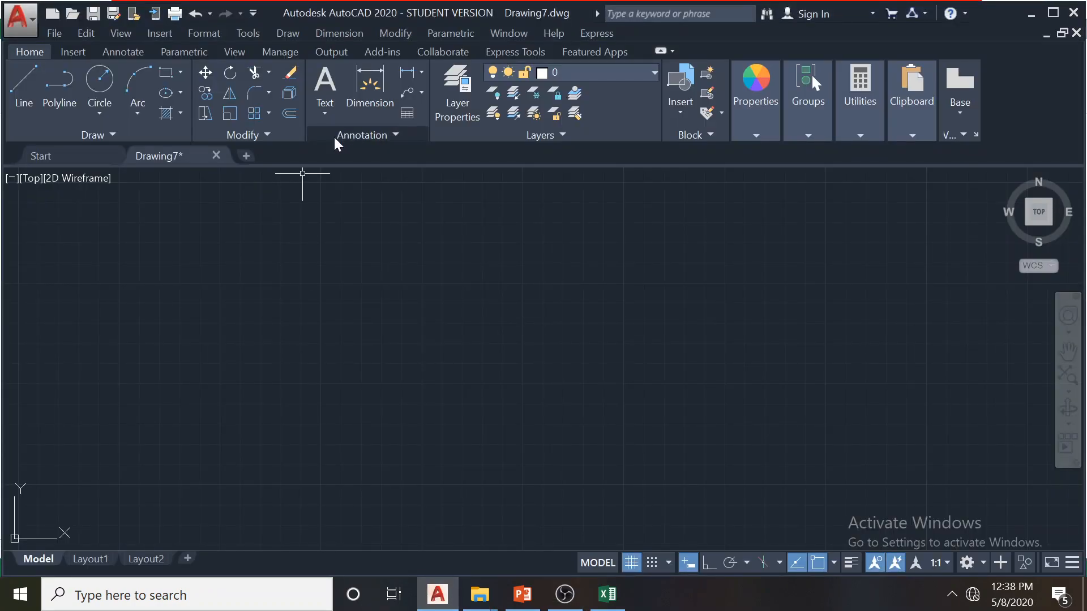
pyautogui.click(407, 114)
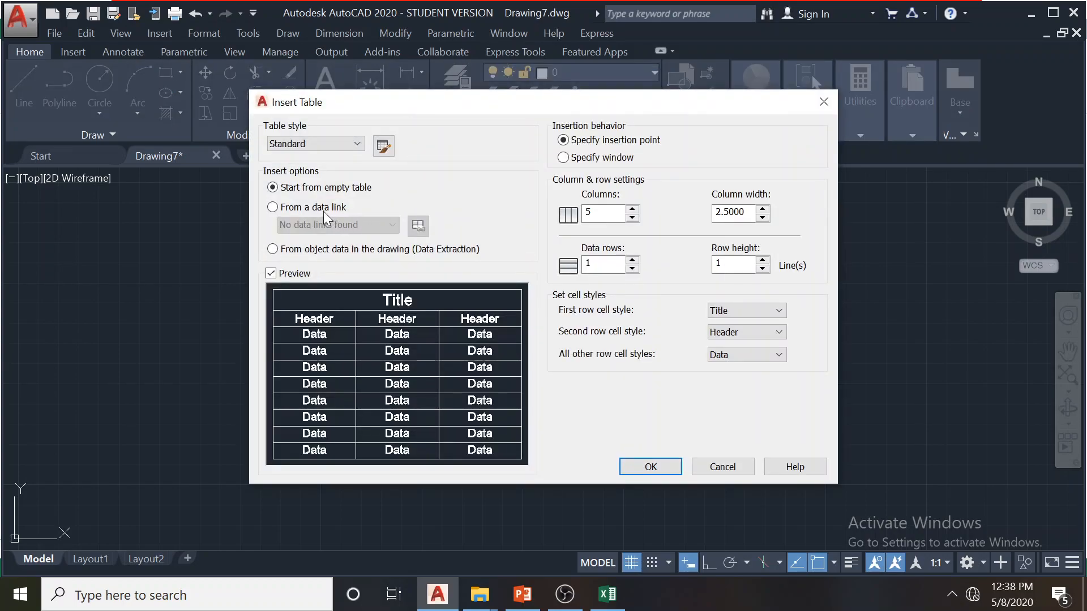
pyautogui.click(283, 209)
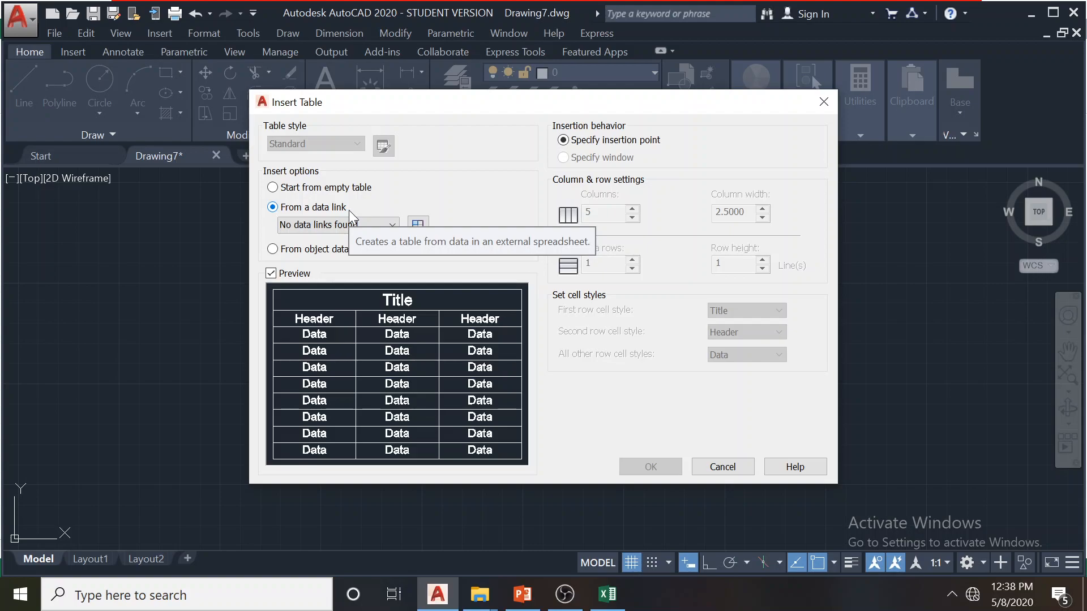
pyautogui.click(418, 223)
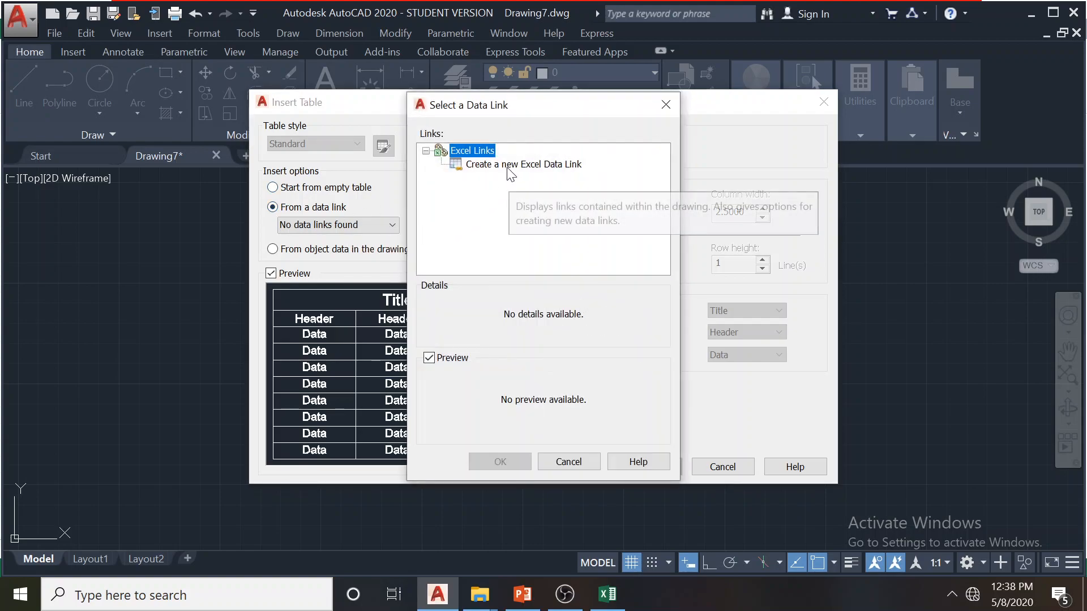
# Create a new Excel data link named "Table link"
pyautogui.doubleClick(492, 165)
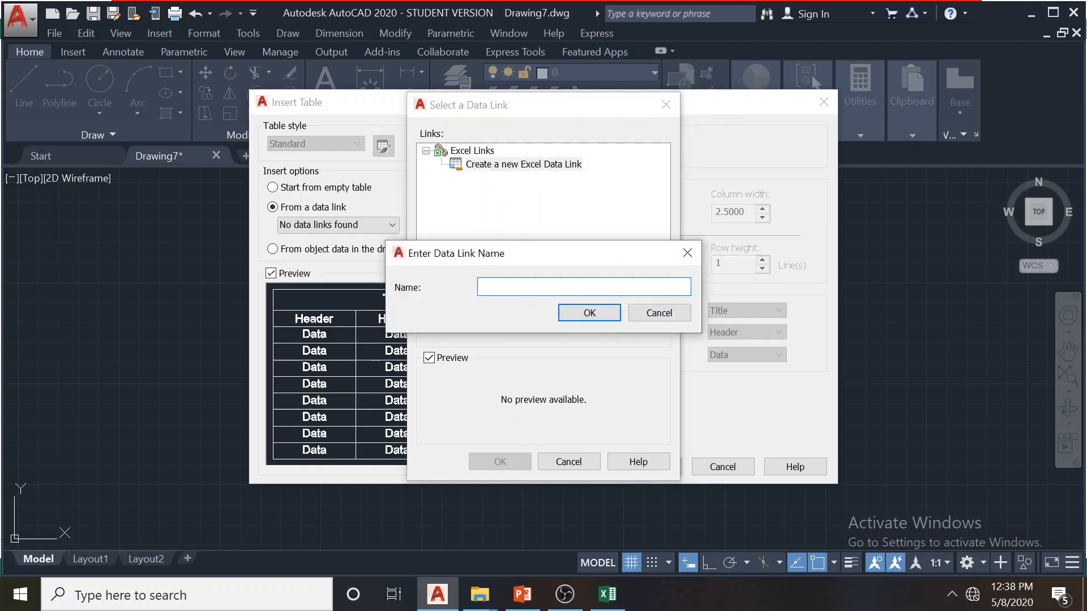
pyautogui.write('XCEL')
pyautogui.press('BackSpace')
pyautogui.press('BackSpace')
pyautogui.press('BackSpace')
pyautogui.write('Table link')
pyautogui.click(588, 314)
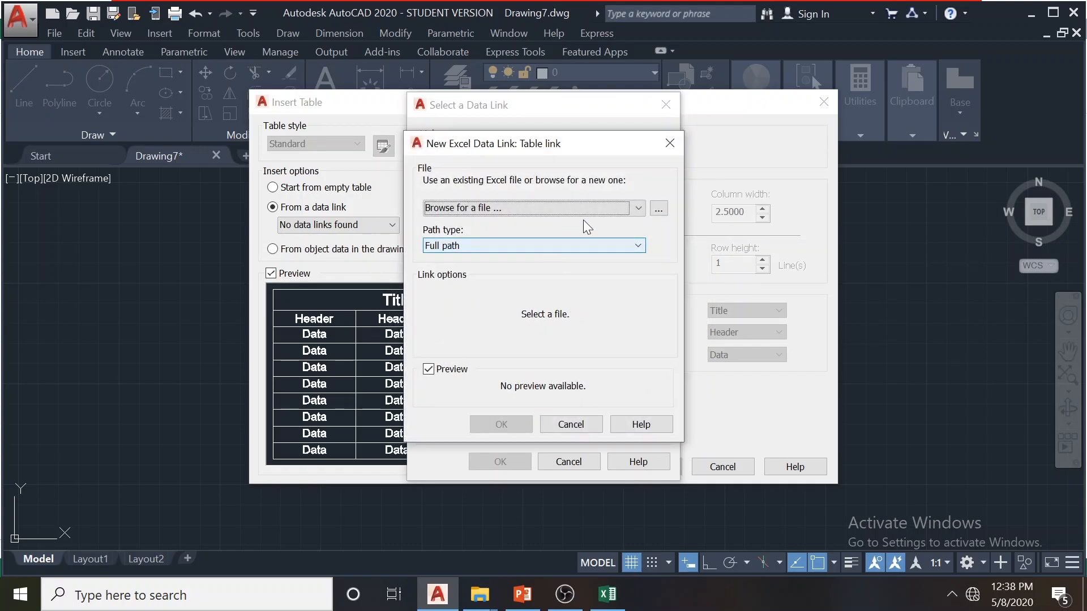
# Point the data link to Book1.xlsx on the Desktop, keeping the full path and linking the entire Sheet1
pyautogui.click(664, 209)
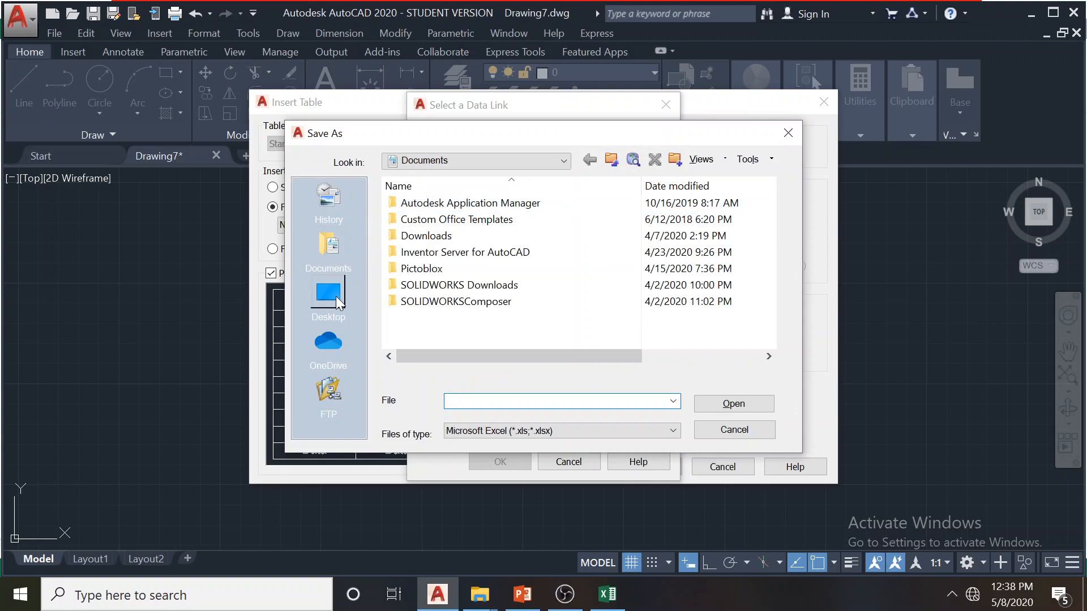
pyautogui.click(336, 298)
pyautogui.doubleClick(460, 320)
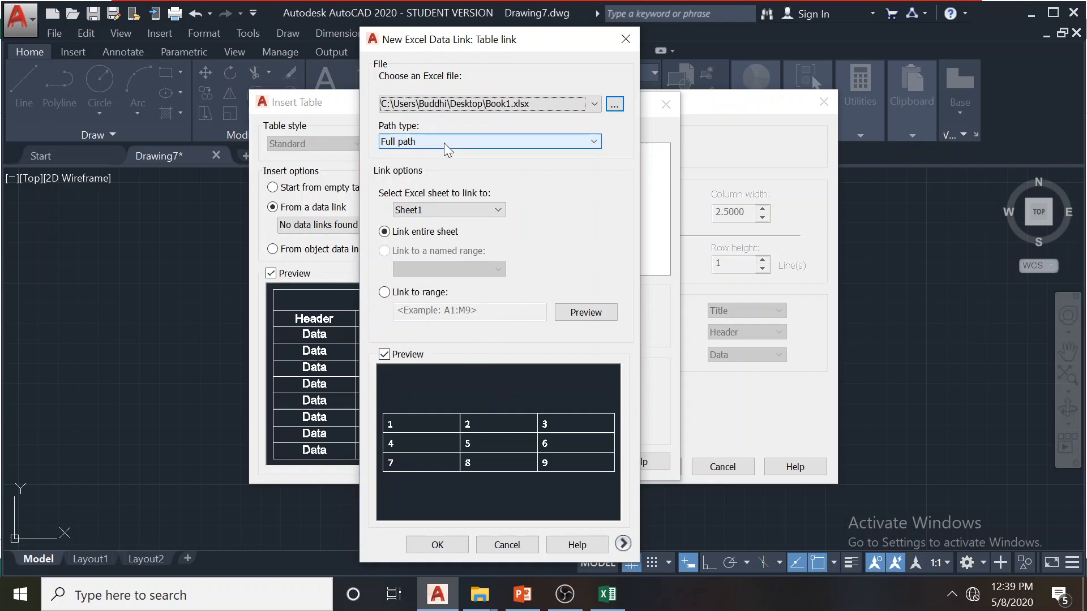
pyautogui.click(436, 544)
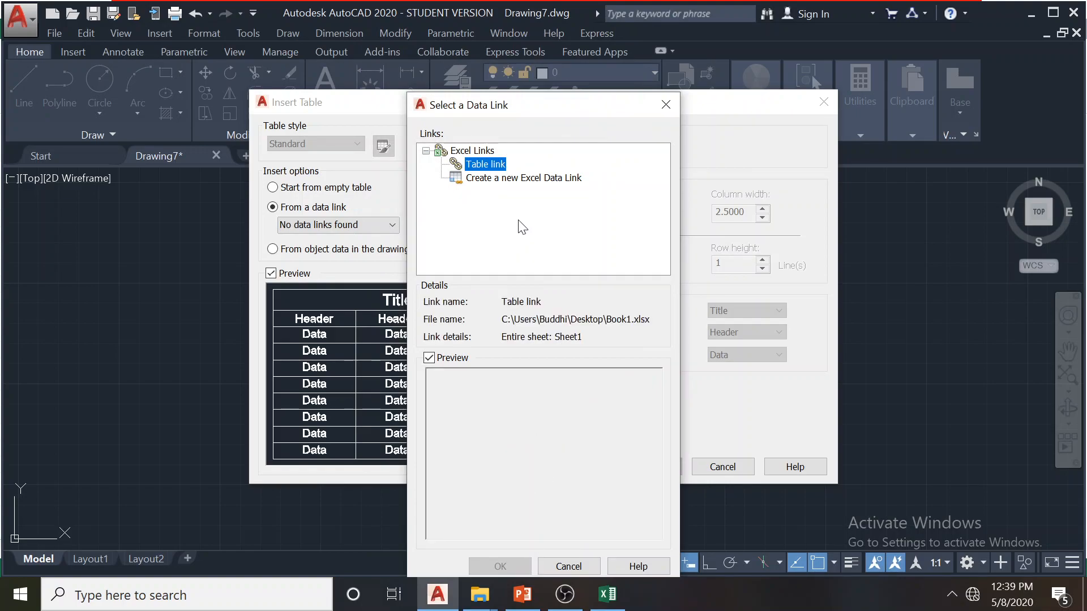
# Insert the table from "Table link" into the empty drawing and check its first cell
pyautogui.click(501, 567)
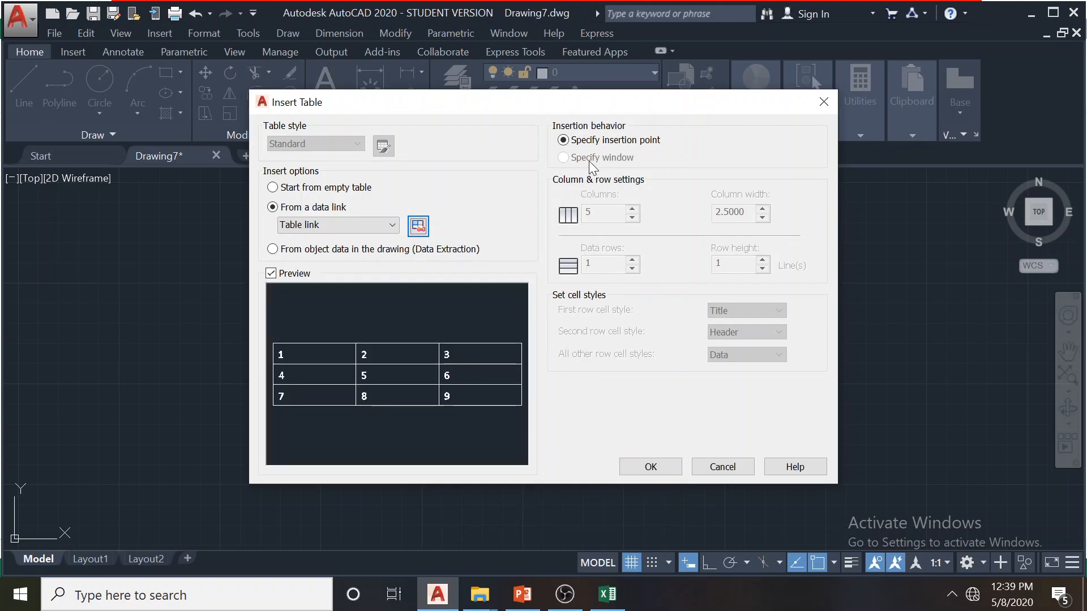
pyautogui.click(644, 472)
pyautogui.click(415, 262)
pyautogui.scroll(4, 432, 246)
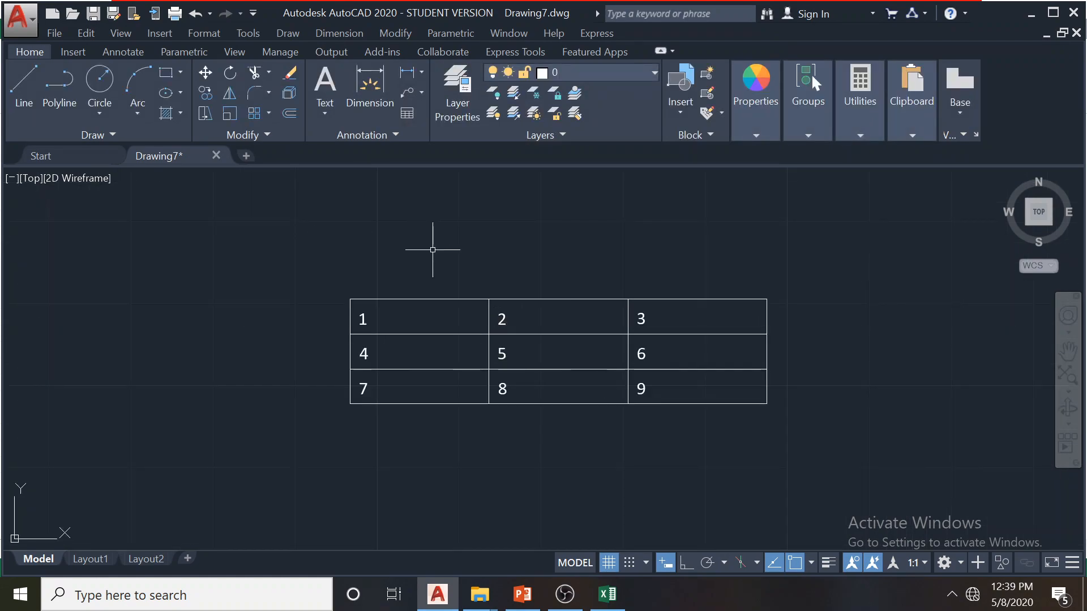
pyautogui.click(444, 308)
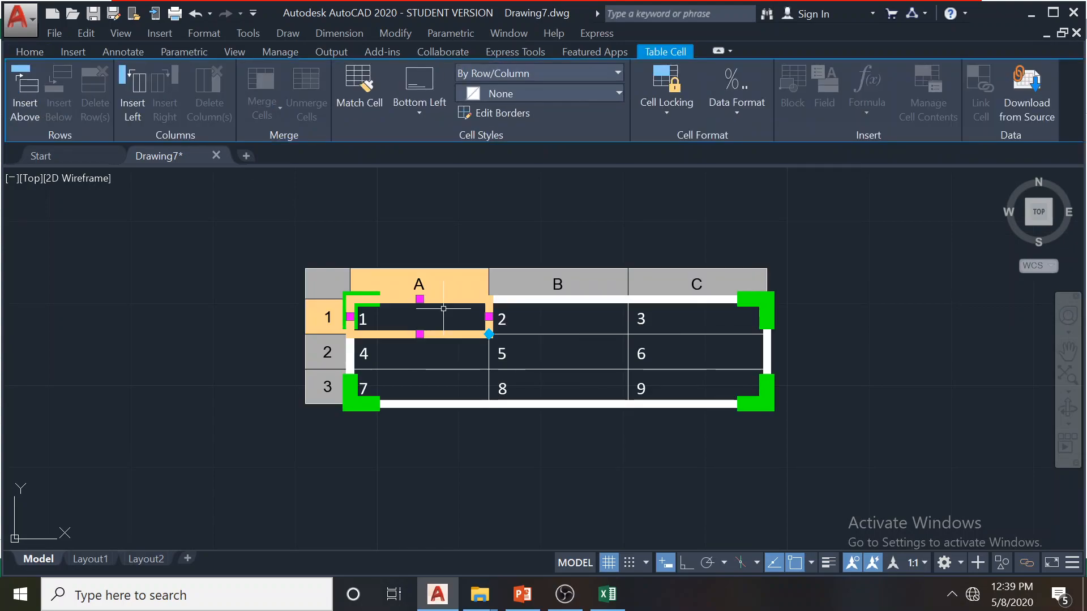
pyautogui.press('Escape')
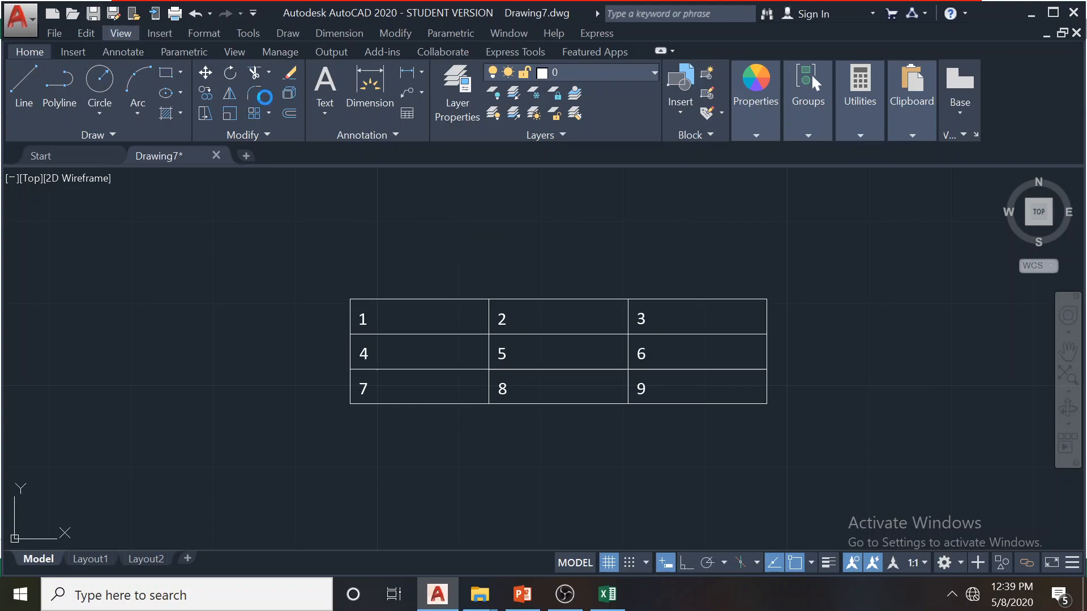
# Save the drawing to the Desktop under the file name table
pyautogui.hotkey('ctrl', 's')
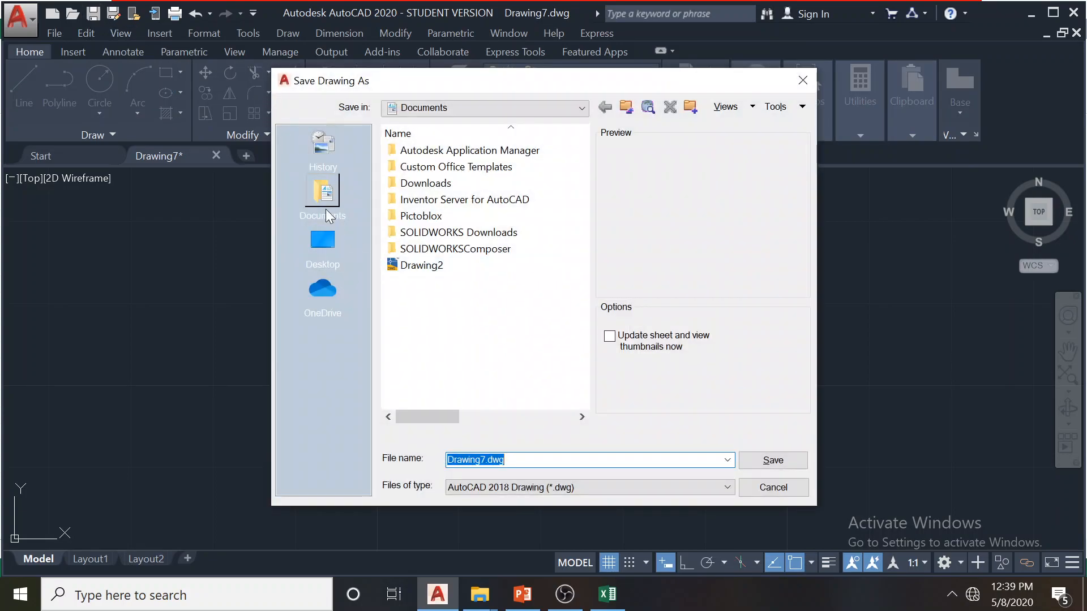
pyautogui.click(325, 233)
pyautogui.write('table')
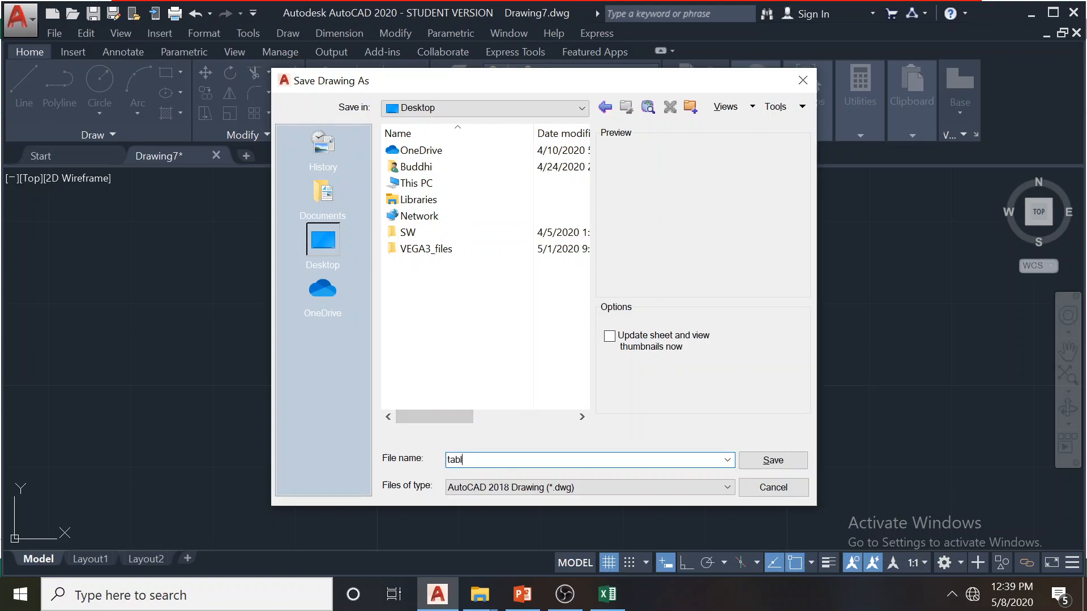
pyautogui.click(773, 461)
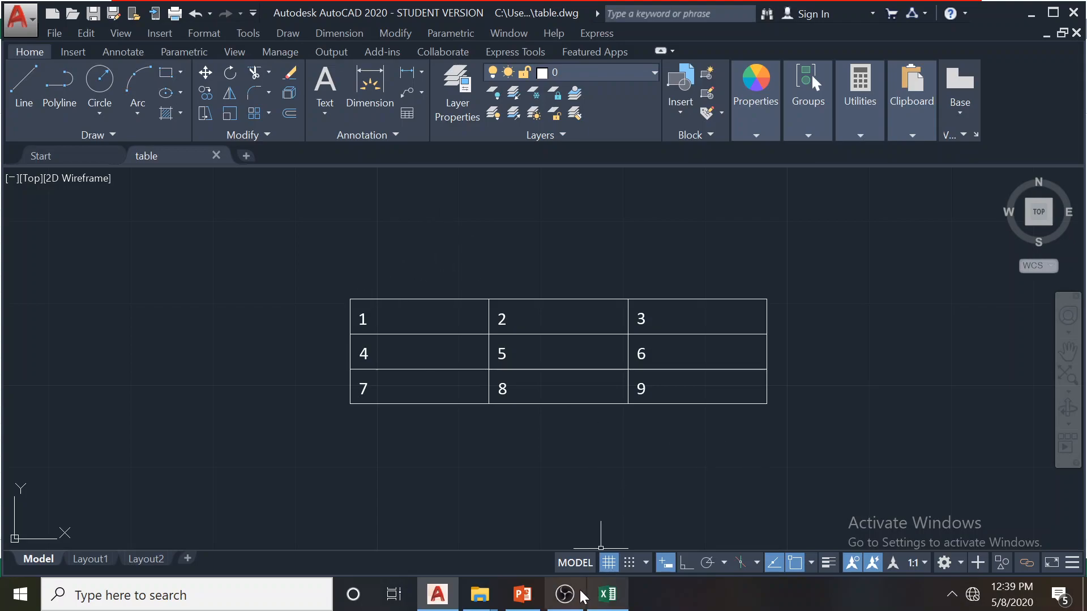
# Switch to Excel and change cells D4, D5 and D6 to 101, 10 and 10
pyautogui.click(607, 594)
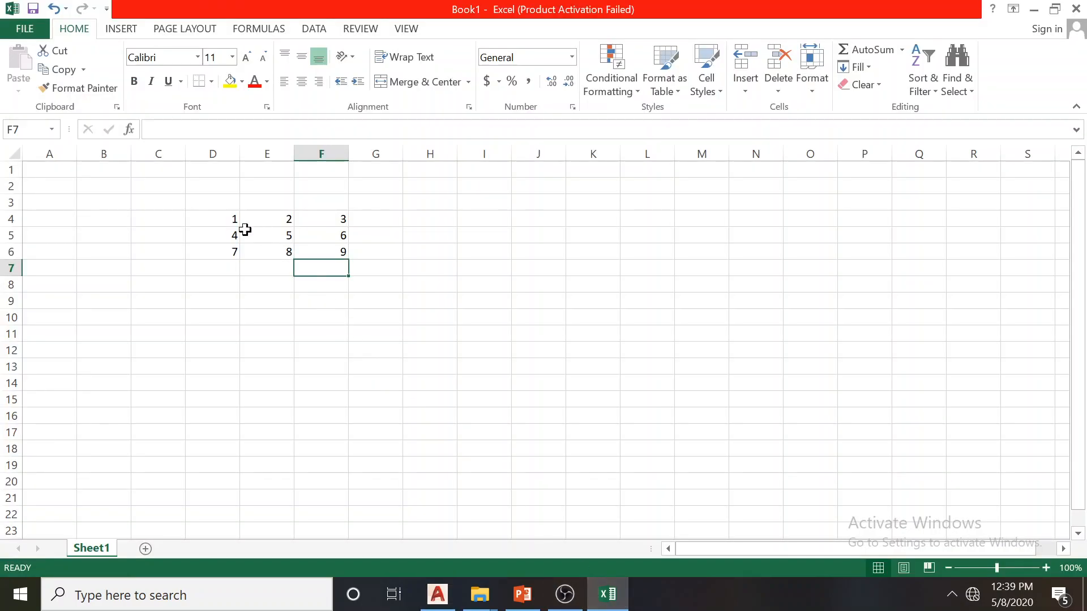
pyautogui.click(438, 594)
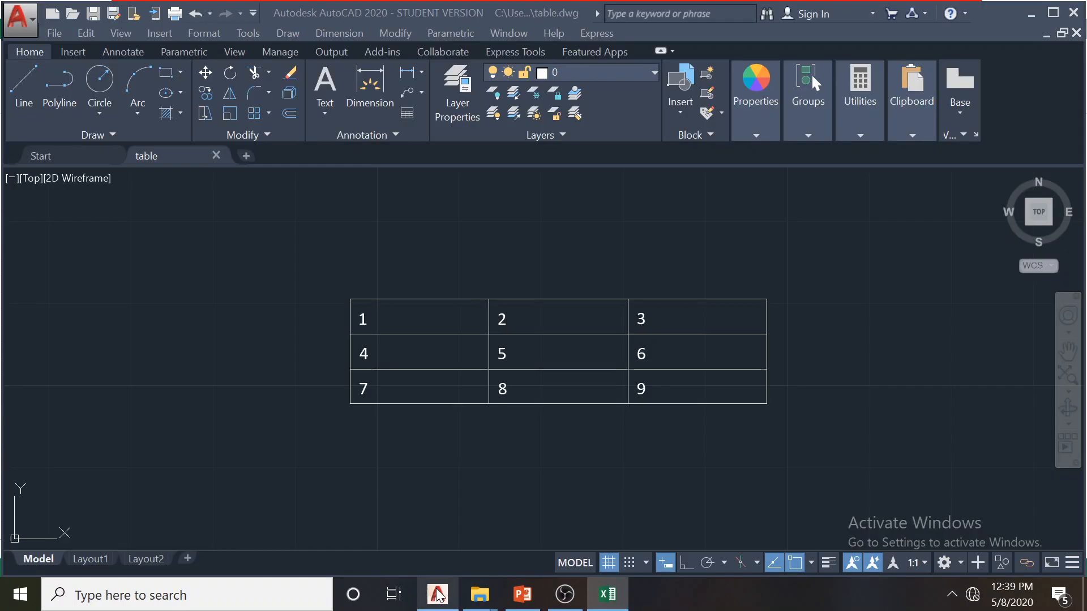
pyautogui.click(438, 595)
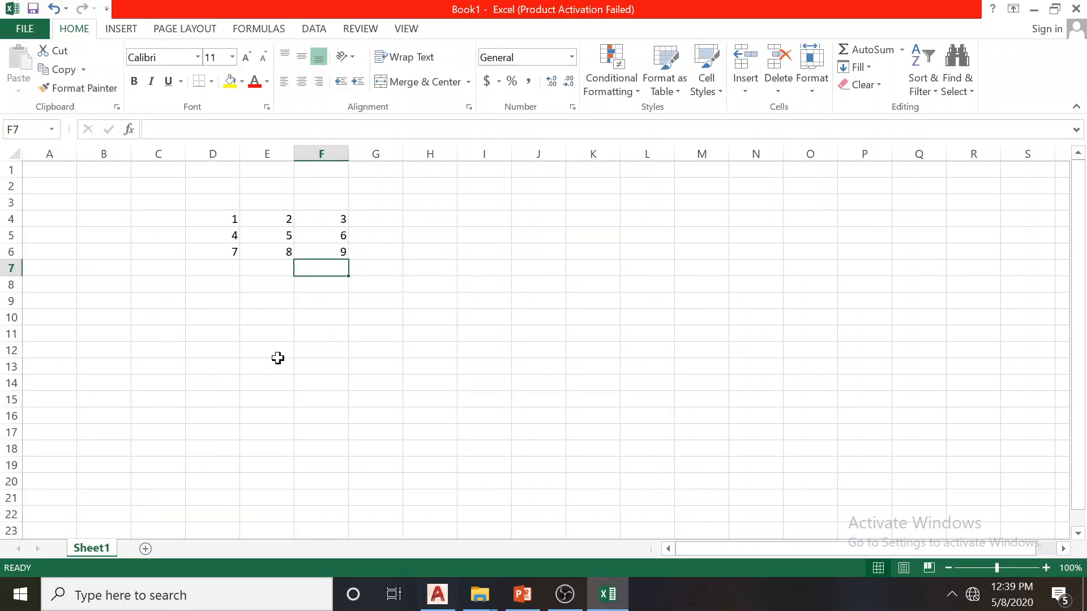
pyautogui.click(227, 218)
pyautogui.moveTo(228, 218); pyautogui.dragTo(226, 249)
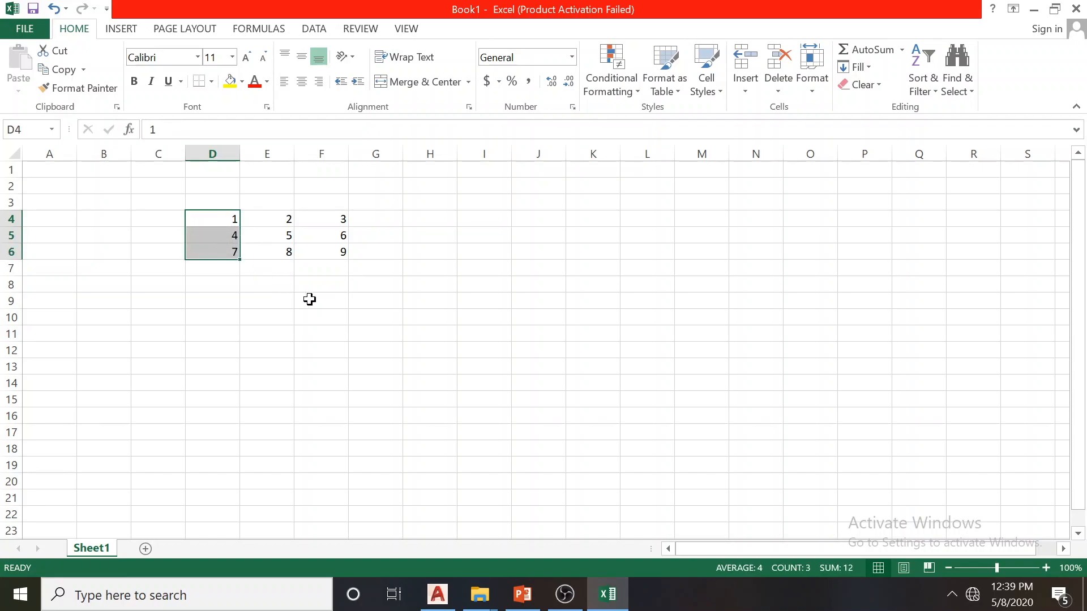
pyautogui.write('101')
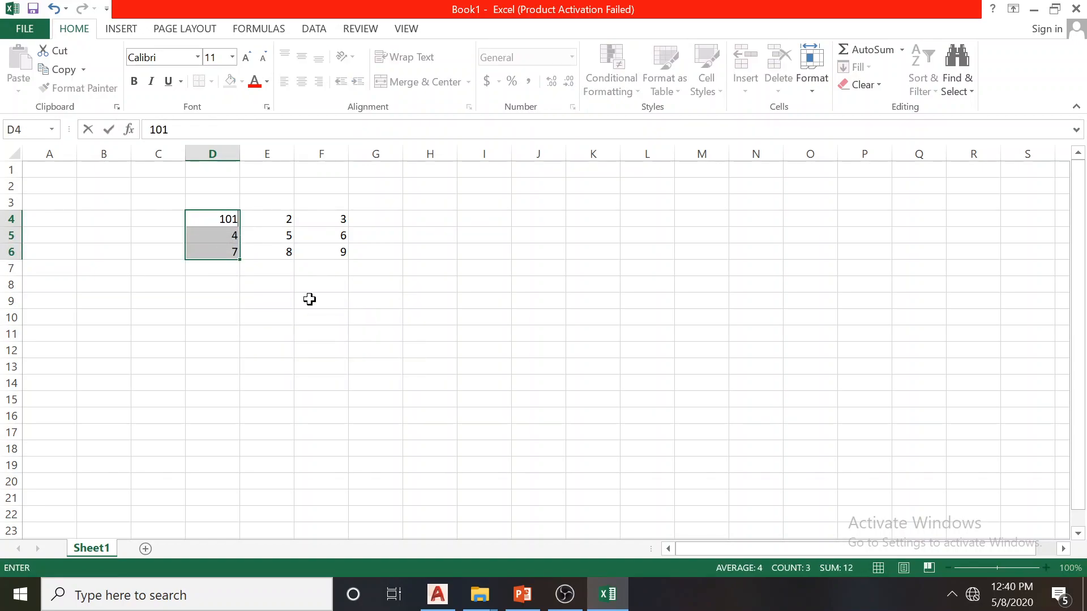
pyautogui.press('Return')
pyautogui.write('10')
pyautogui.press('Return')
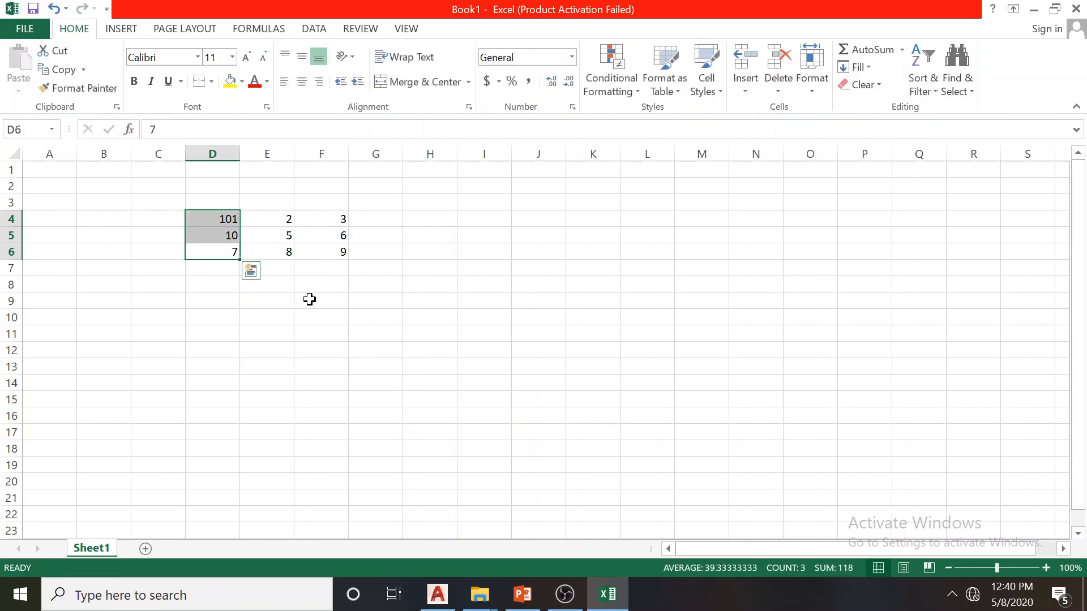
pyautogui.write('10')
pyautogui.press('Return')
pyautogui.click(310, 299)
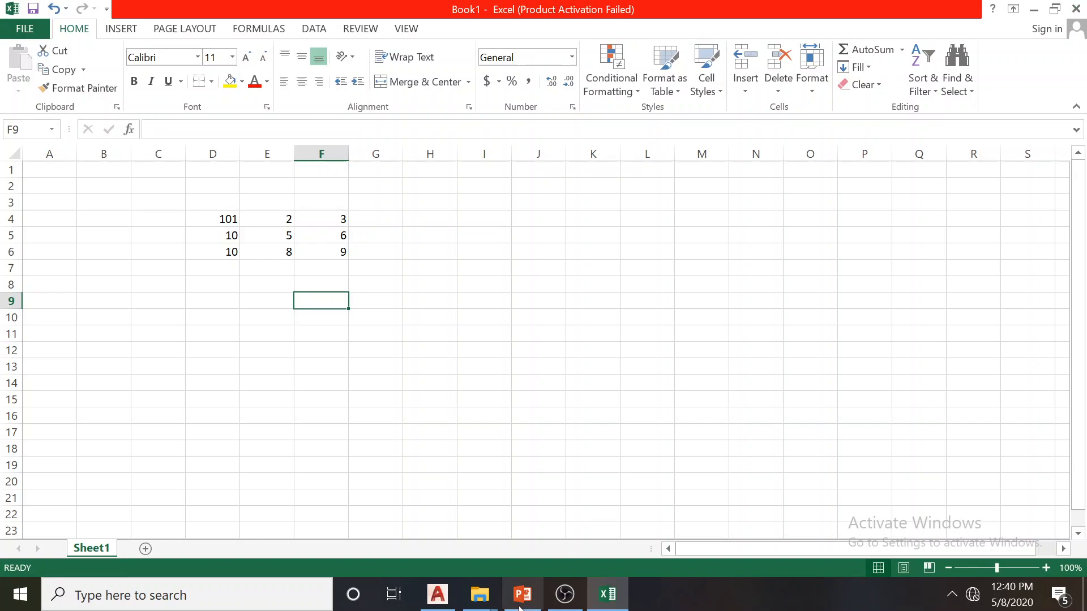
# Switch to AutoCAD, close the table drawing, reopen it from the desktop and check the linked table
pyautogui.click(438, 594)
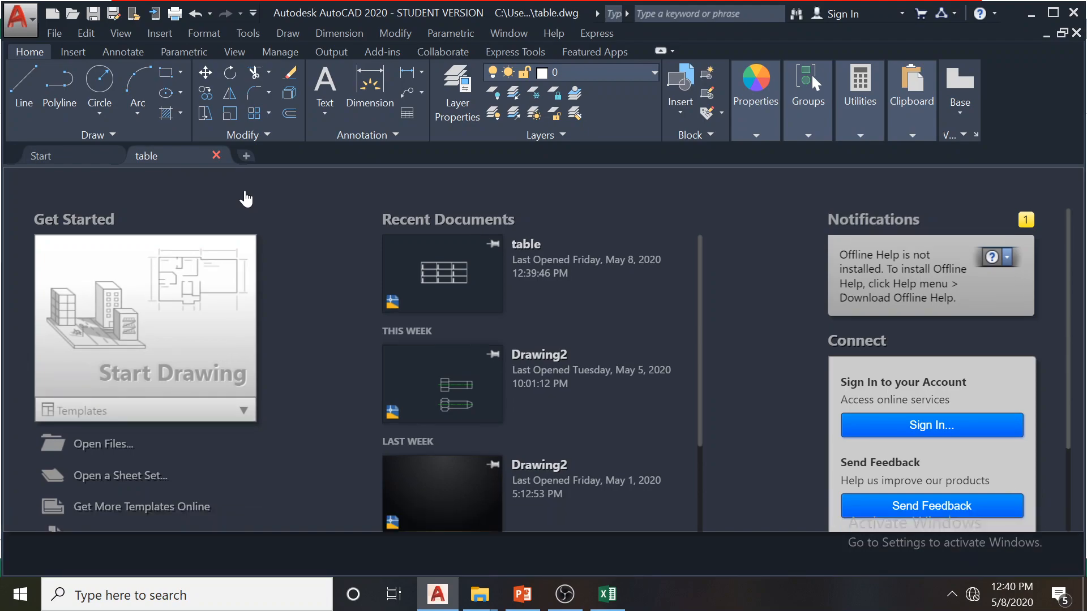
pyautogui.click(1085, 595)
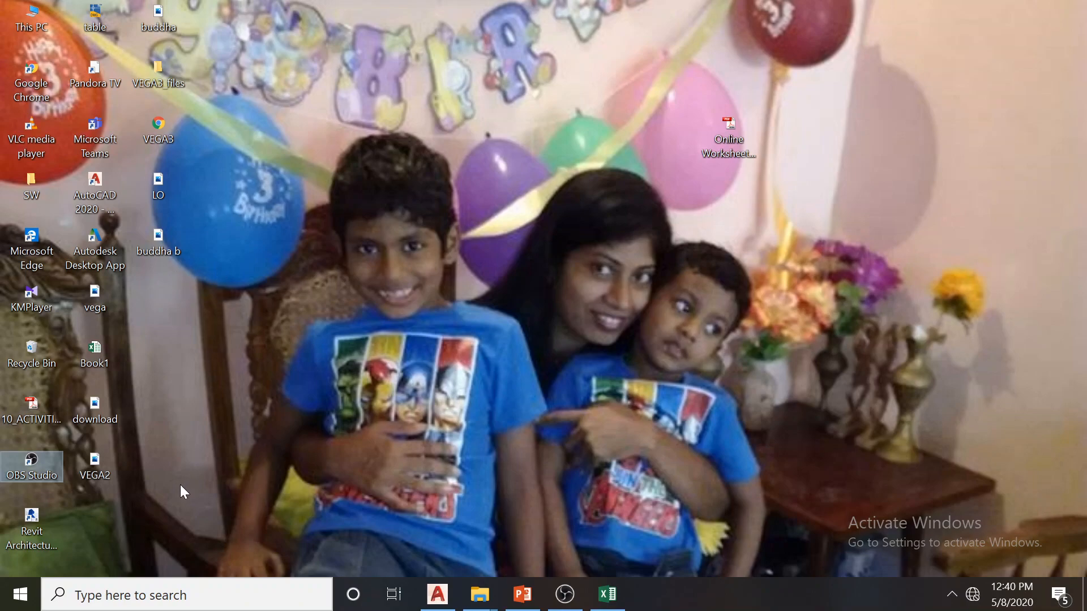
pyautogui.click(100, 25)
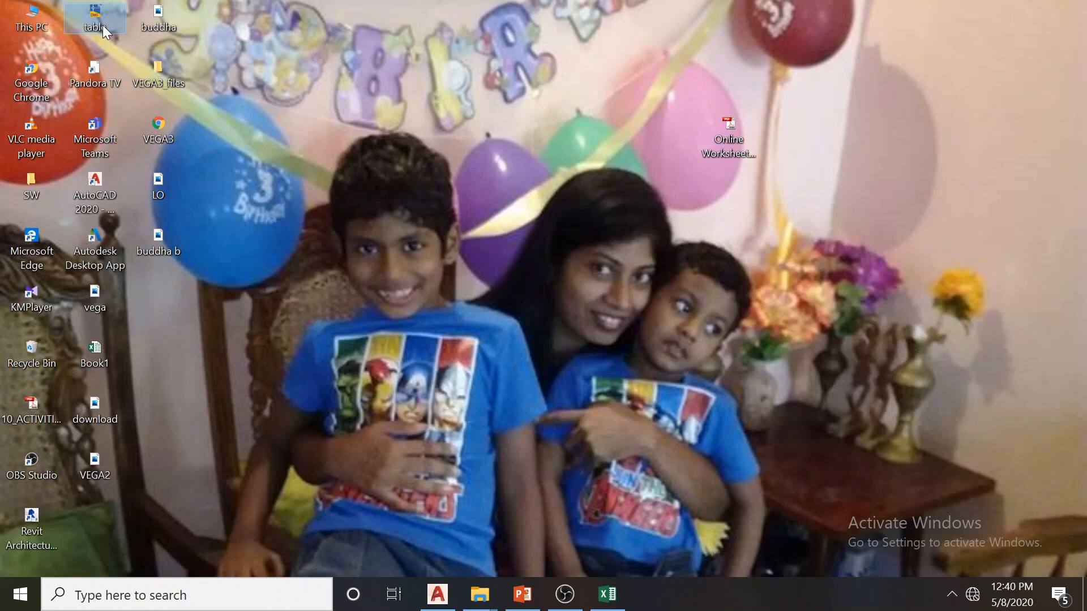
pyautogui.click(600, 514)
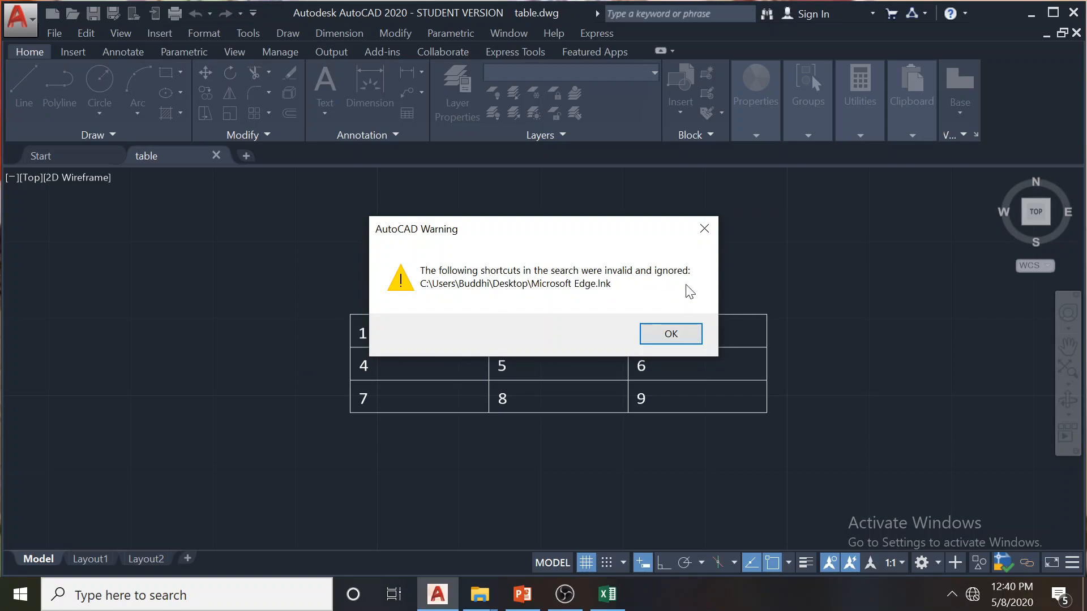
pyautogui.click(660, 334)
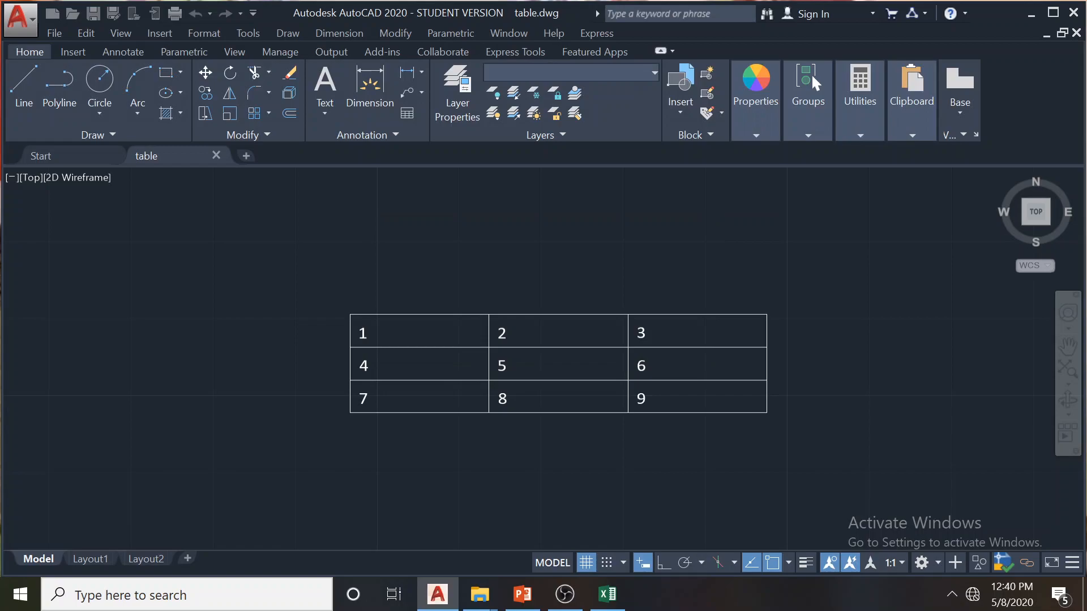
pyautogui.click(500, 309)
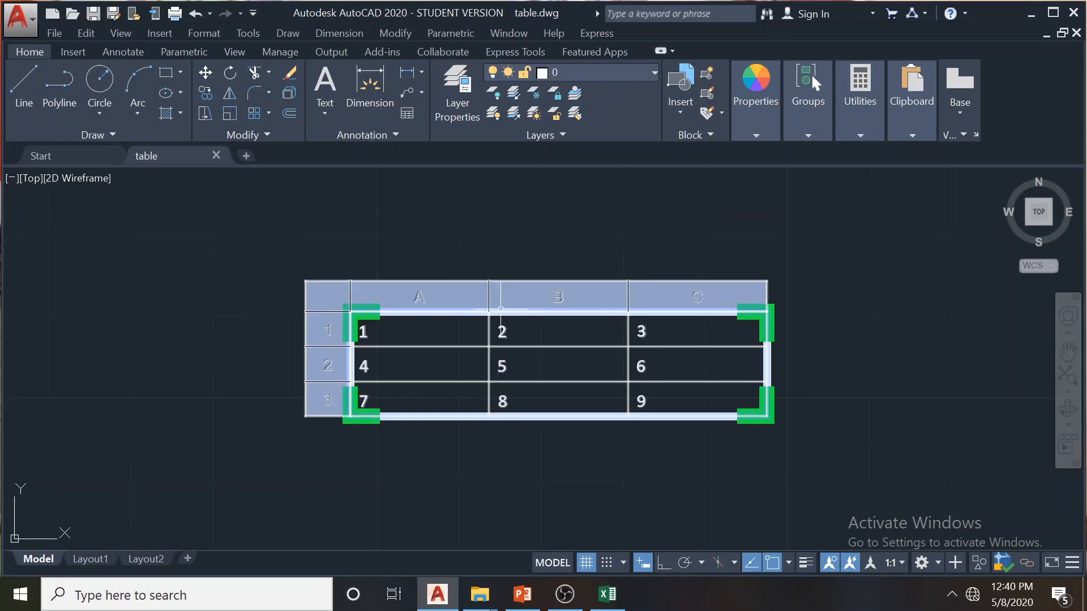
pyautogui.press('Escape')
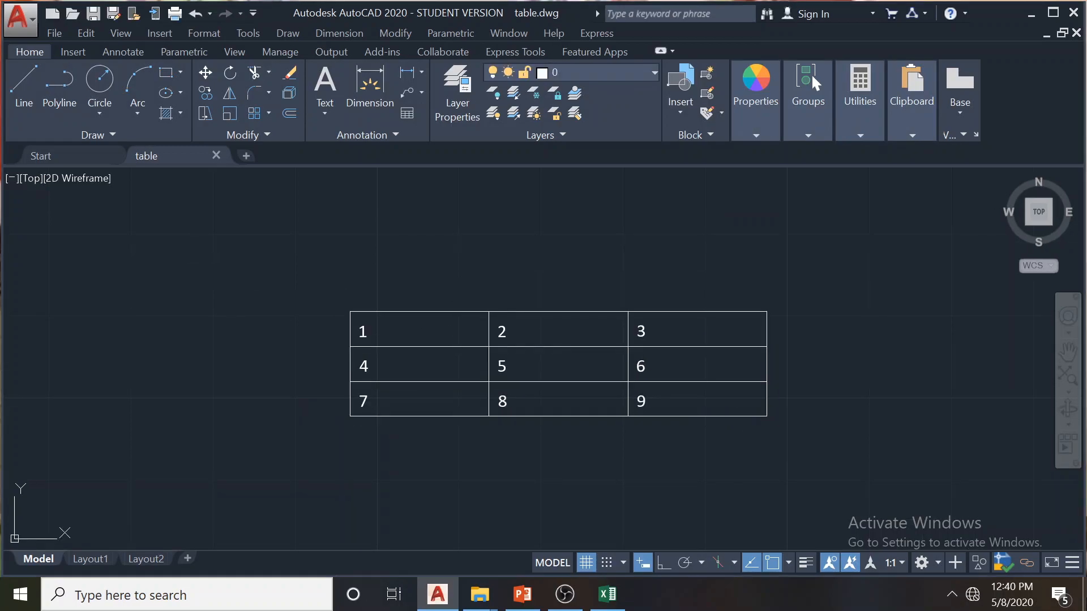
# Review the linked table's properties in the table drawing, including its geometry and table break settings, and close the properties
pyautogui.click(1085, 598)
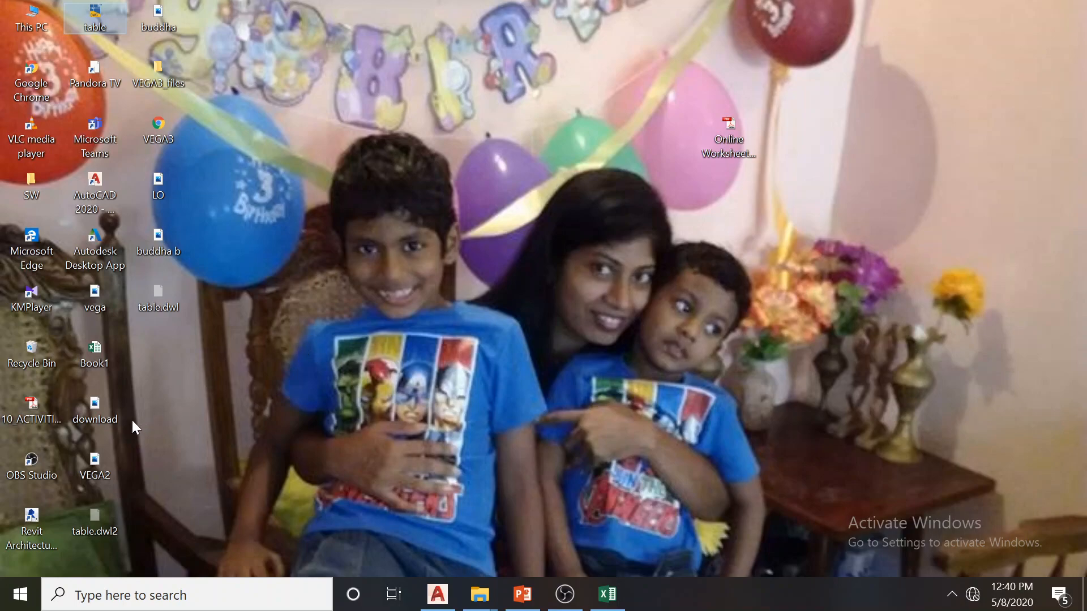
pyautogui.click(104, 349)
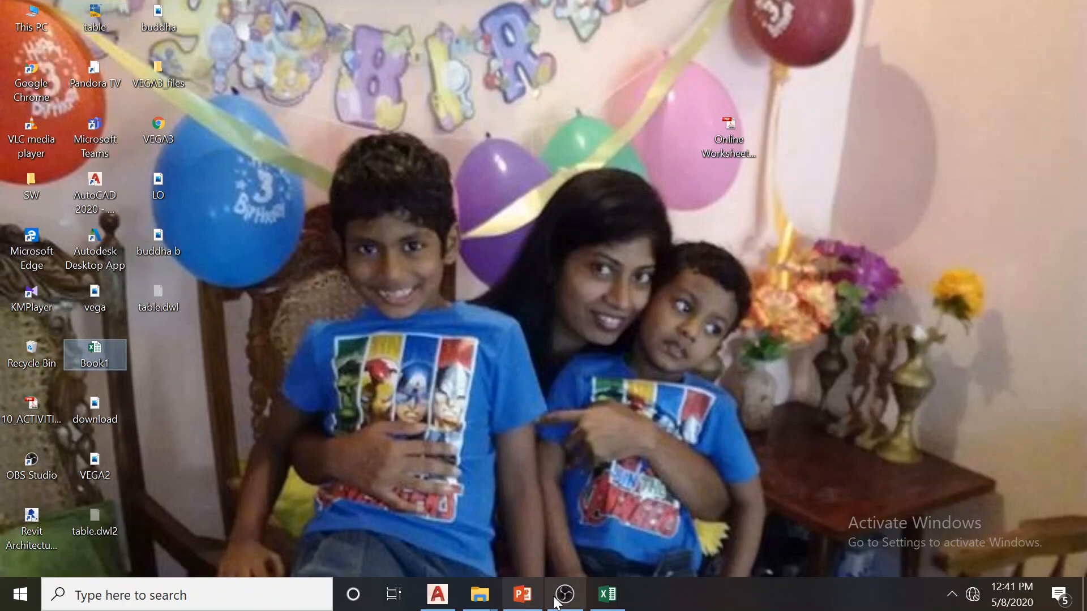
pyautogui.click(438, 594)
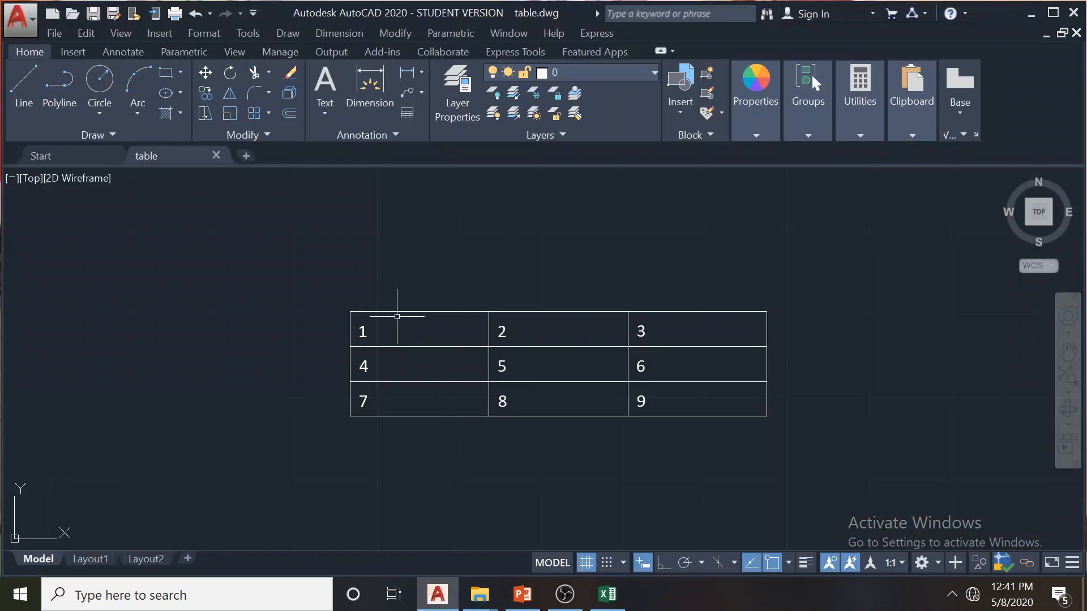
pyautogui.doubleClick(387, 314)
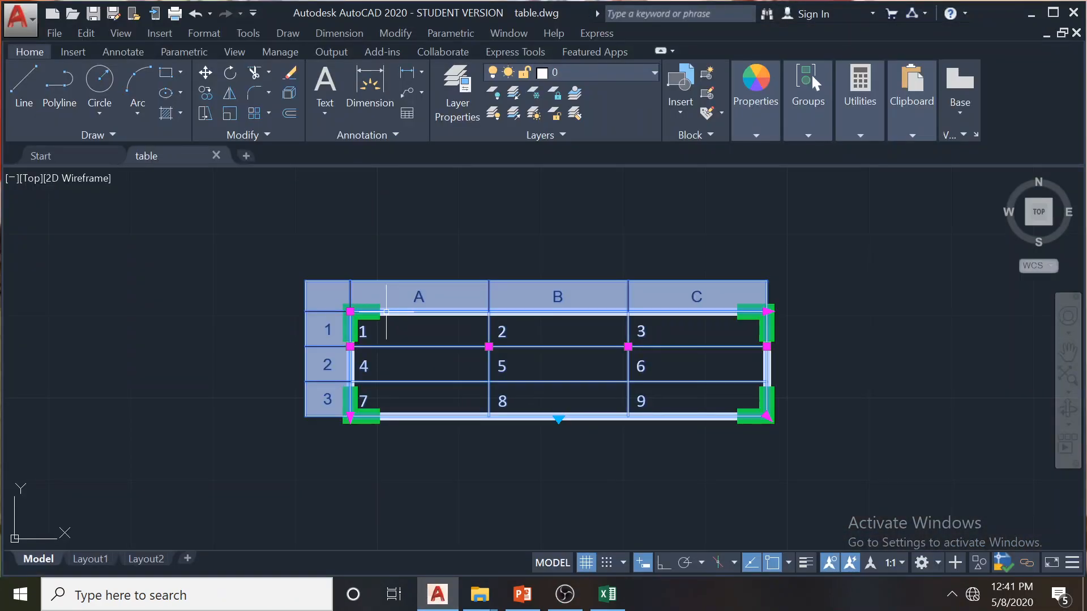
pyautogui.rightClick(386, 312)
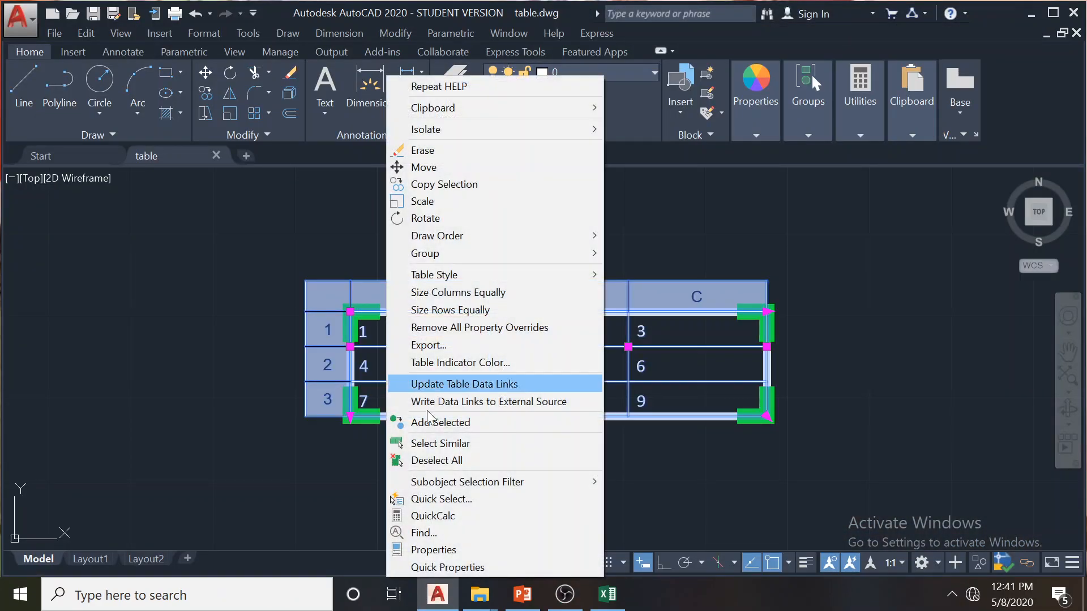
pyautogui.click(446, 545)
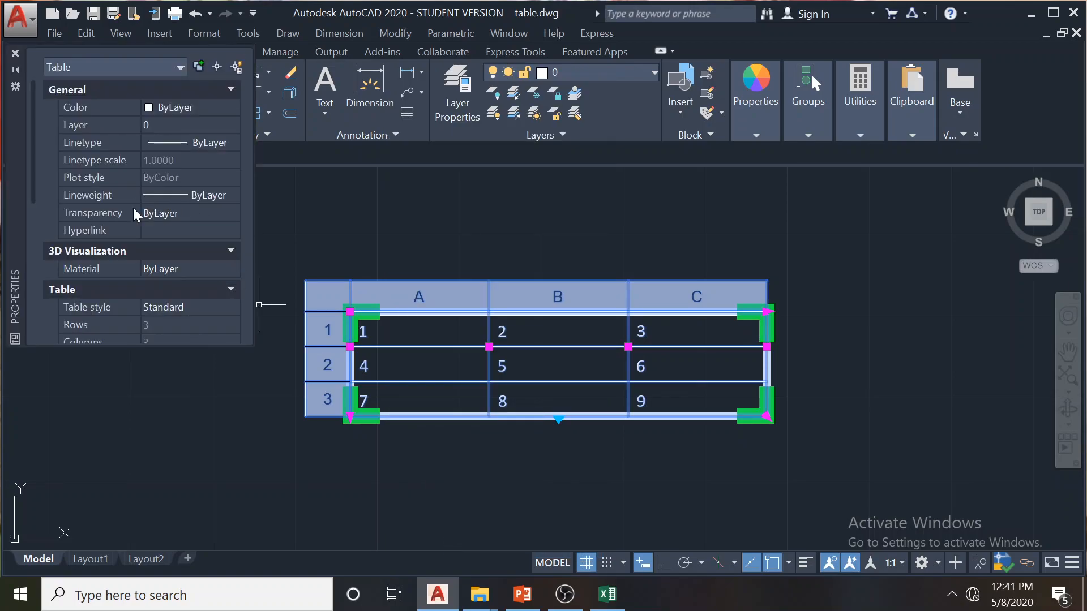
pyautogui.moveTo(32, 173); pyautogui.dragTo(25, 304)
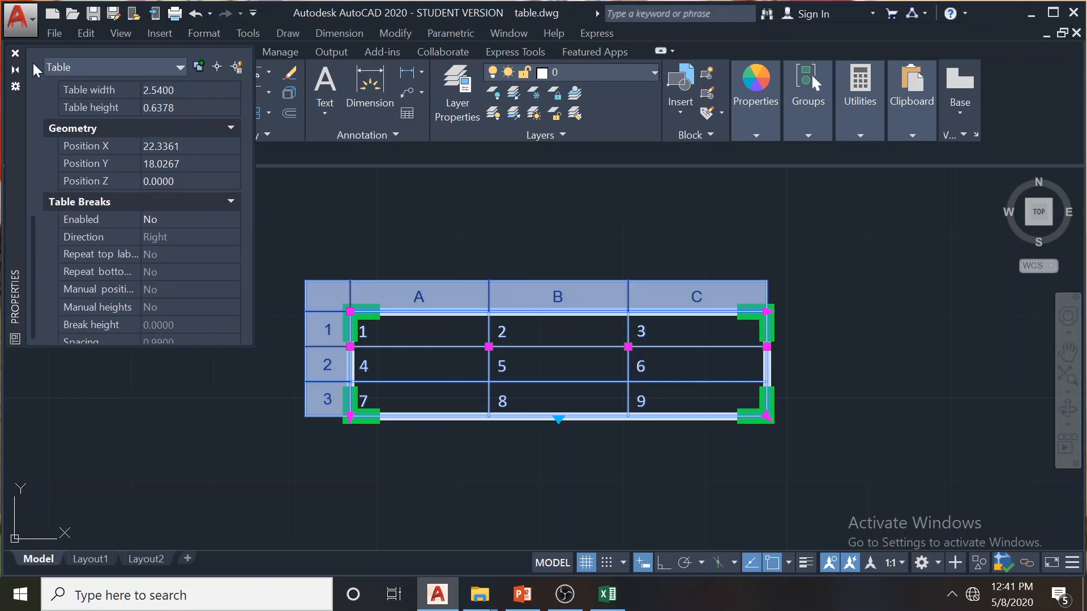
pyautogui.click(16, 53)
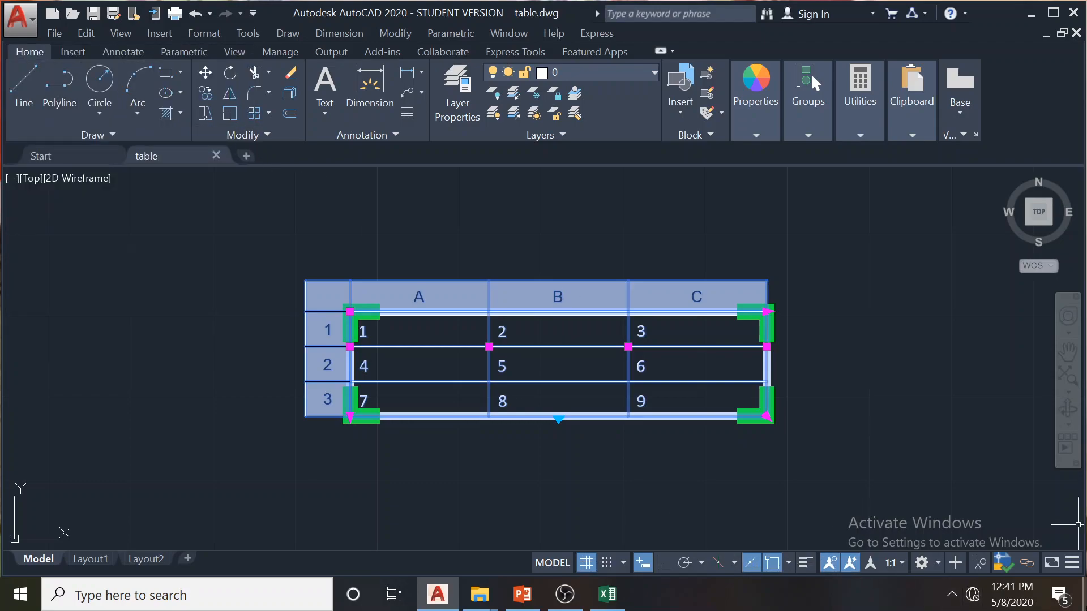
# Switch to Excel, close the Book1 workbook and reopen it from the desktop, dismissing the Office activation wizard
pyautogui.click(1084, 597)
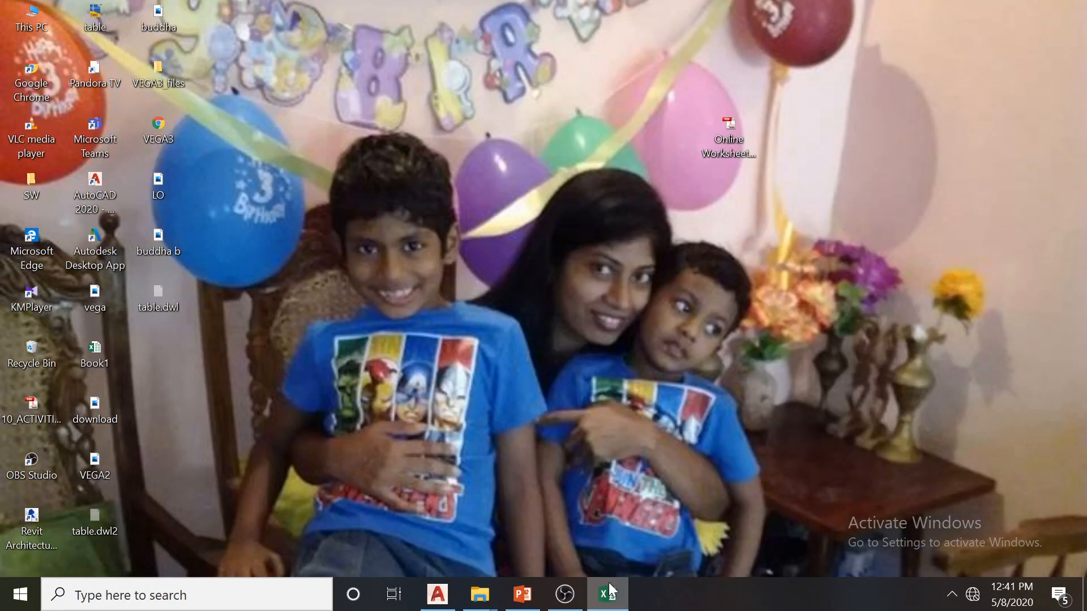
pyautogui.click(608, 594)
pyautogui.click(964, 165)
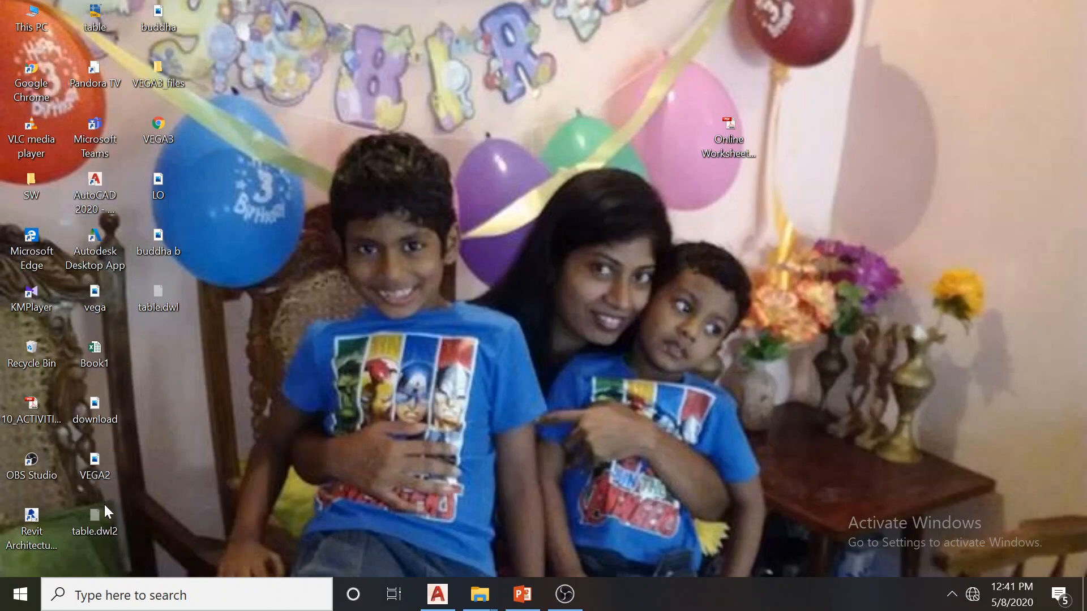
pyautogui.doubleClick(95, 355)
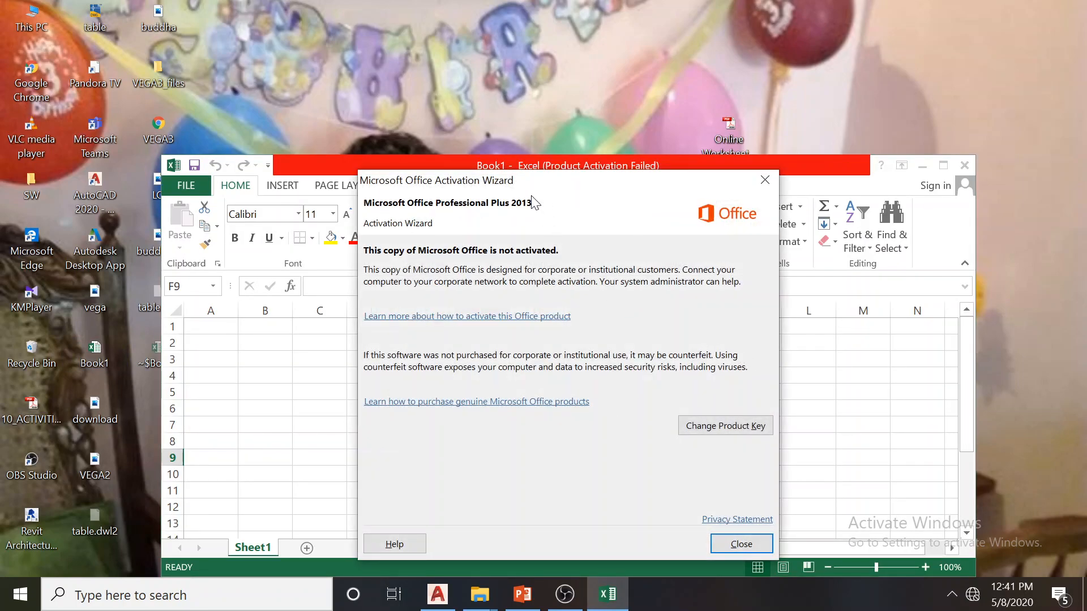
pyautogui.moveTo(445, 187); pyautogui.dragTo(497, 91)
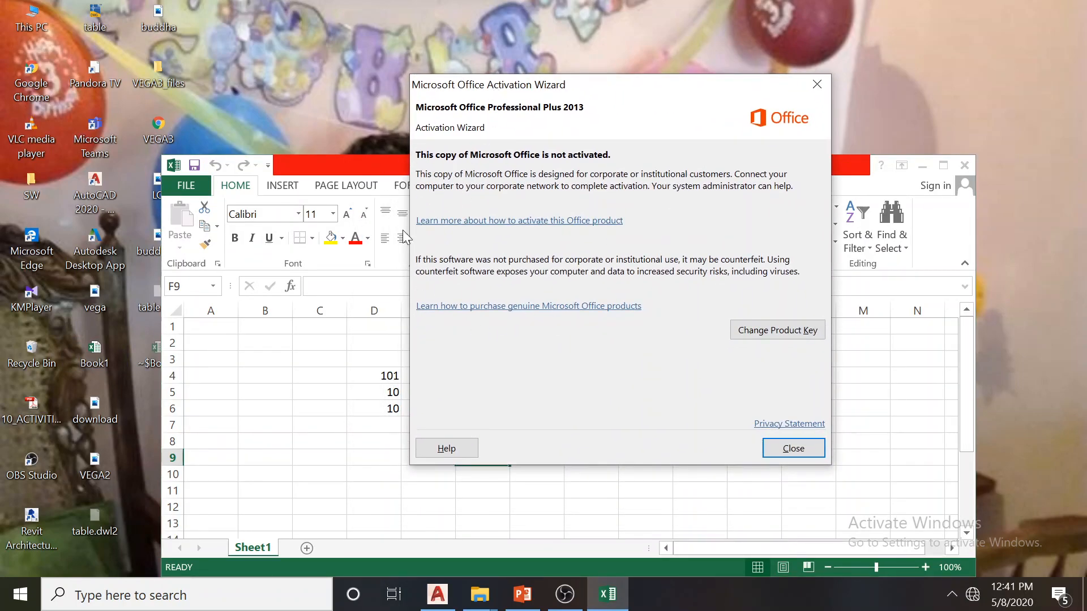
pyautogui.click(793, 449)
pyautogui.moveTo(465, 174); pyautogui.dragTo(583, 126)
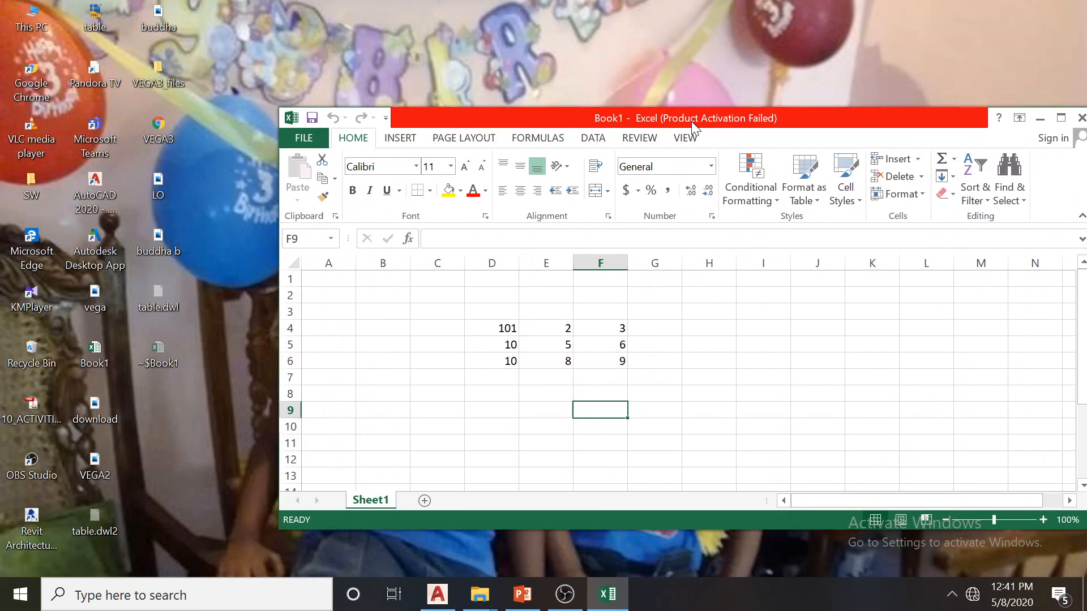
# Switch to AutoCAD and update the tables that use the data link "Table link"
pyautogui.doubleClick(107, 185)
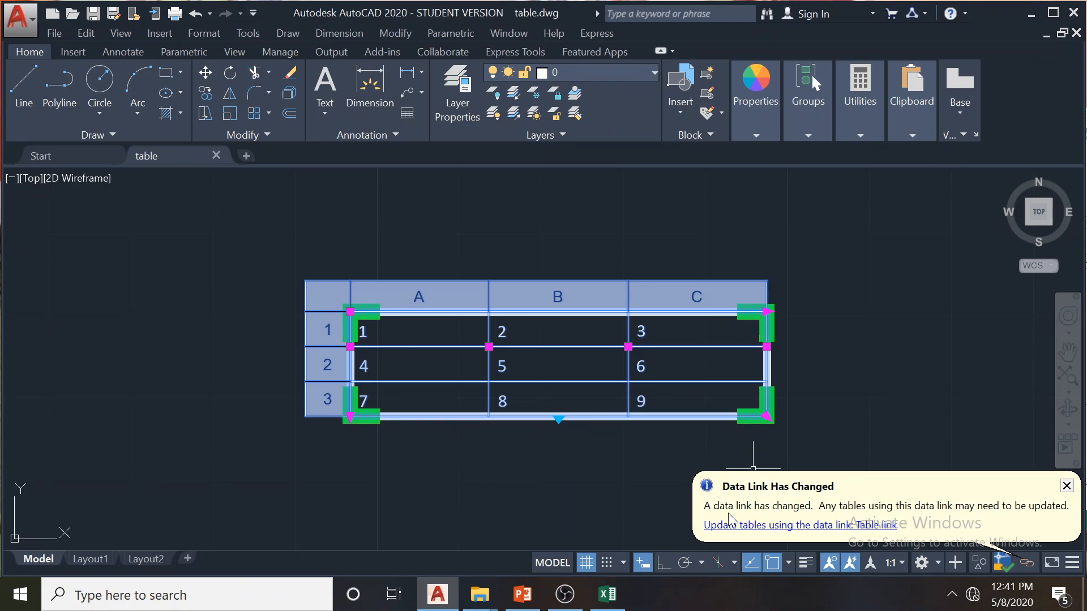
pyautogui.click(780, 527)
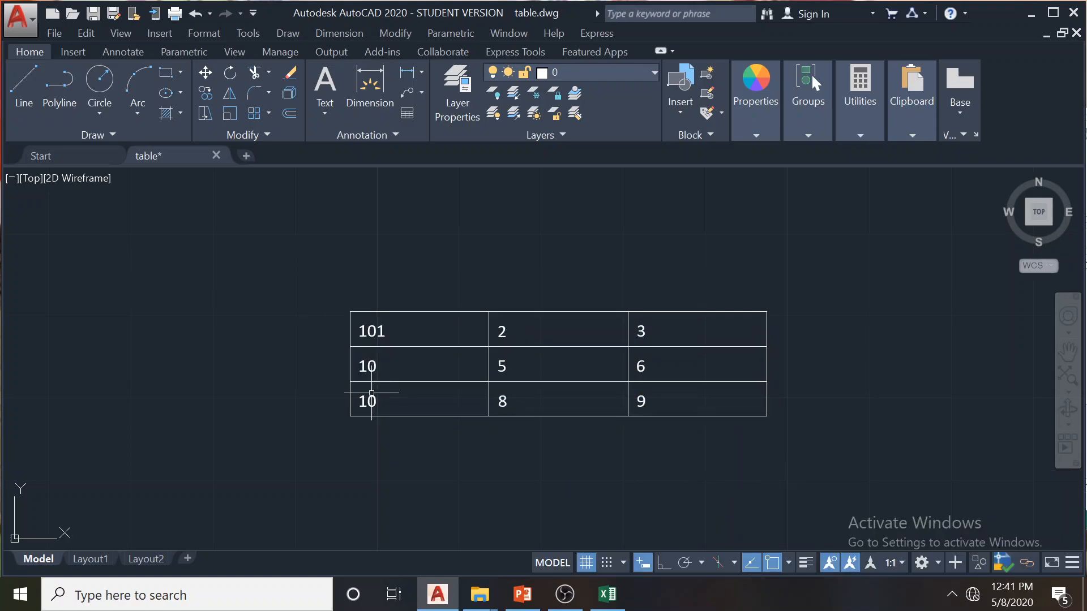
# Unlock cell B2 of the linked table and set its content to 10
pyautogui.doubleClick(506, 314)
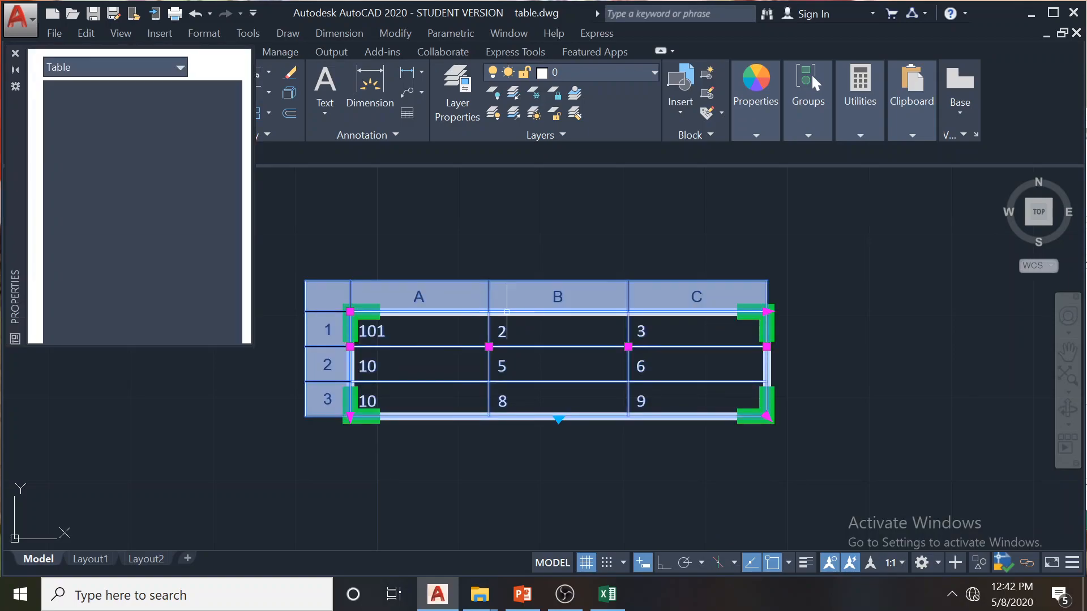
pyautogui.click(520, 333)
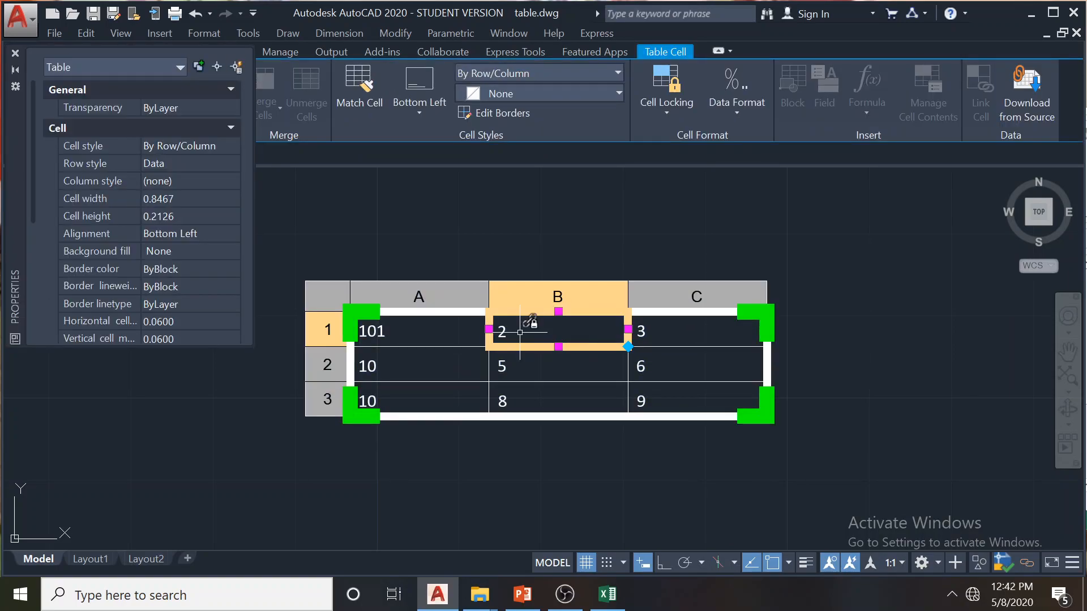
pyautogui.moveTo(520, 332)
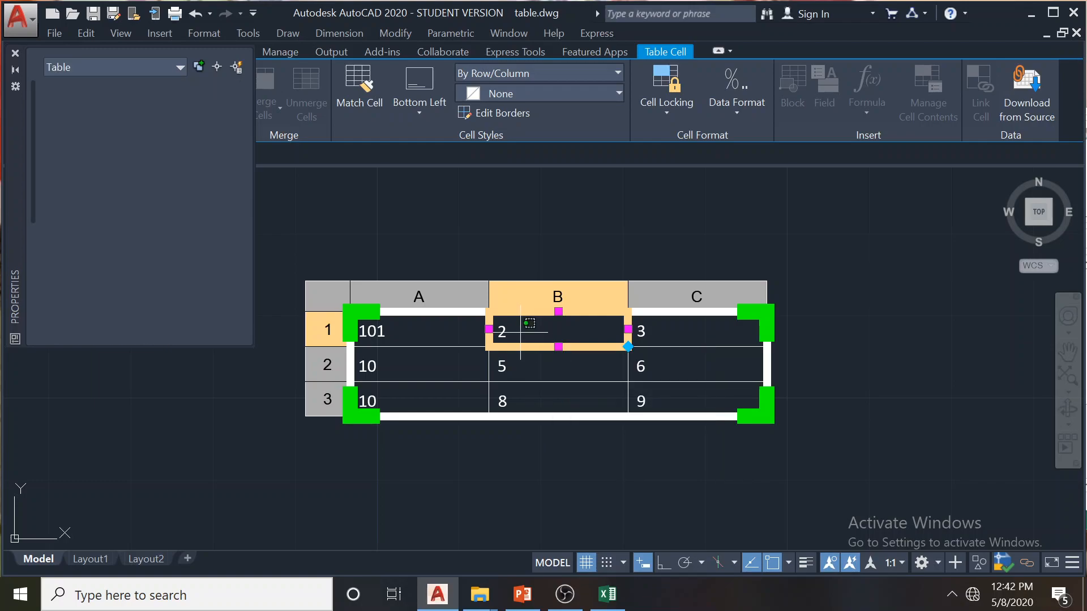
pyautogui.click(519, 362)
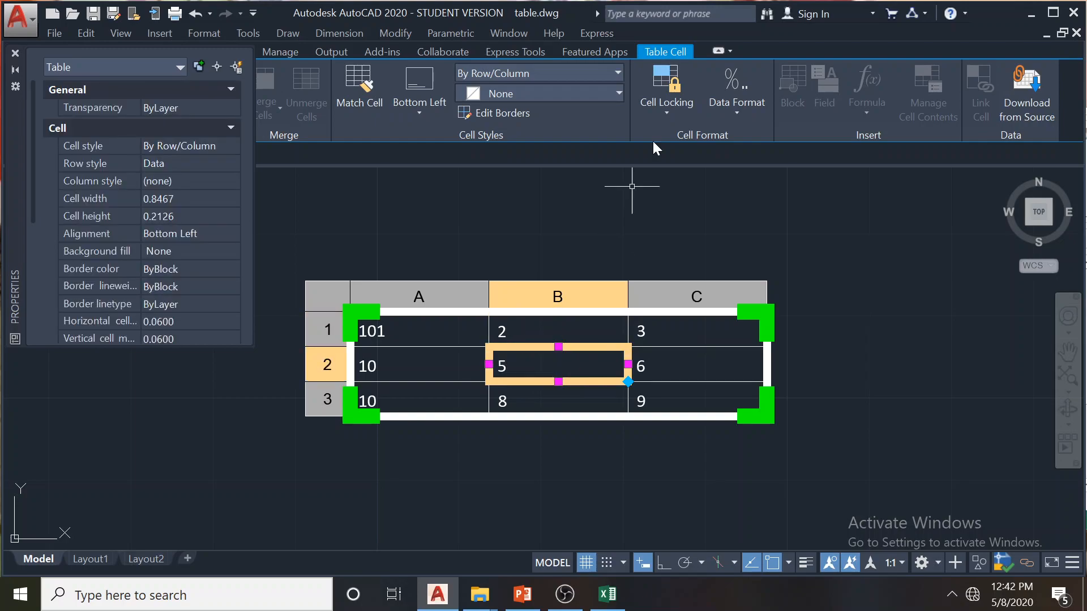
pyautogui.click(666, 118)
pyautogui.click(670, 136)
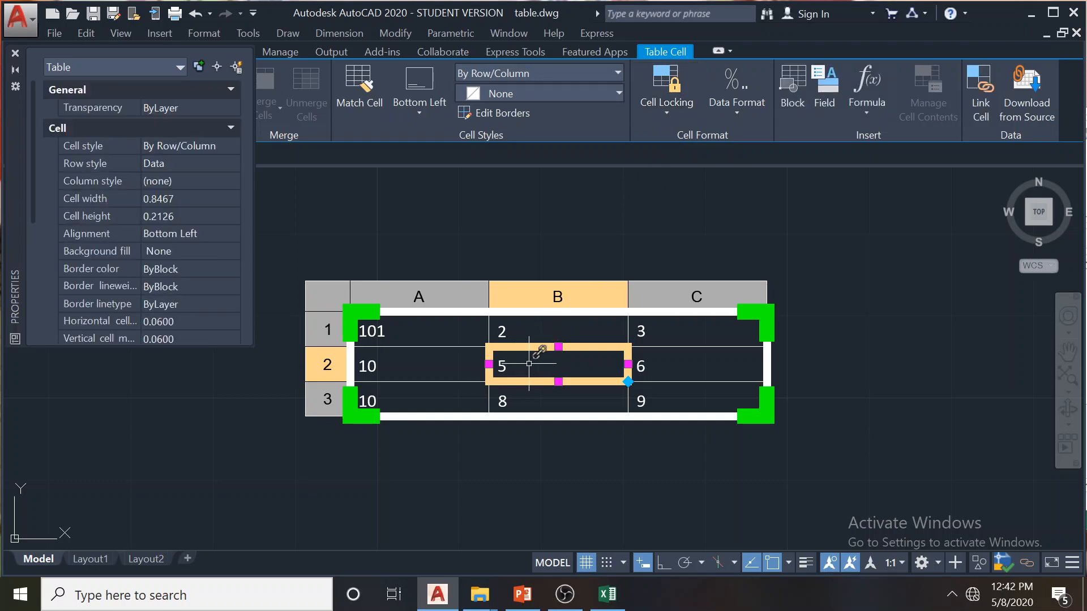
pyautogui.press('Delete')
pyautogui.write('10')
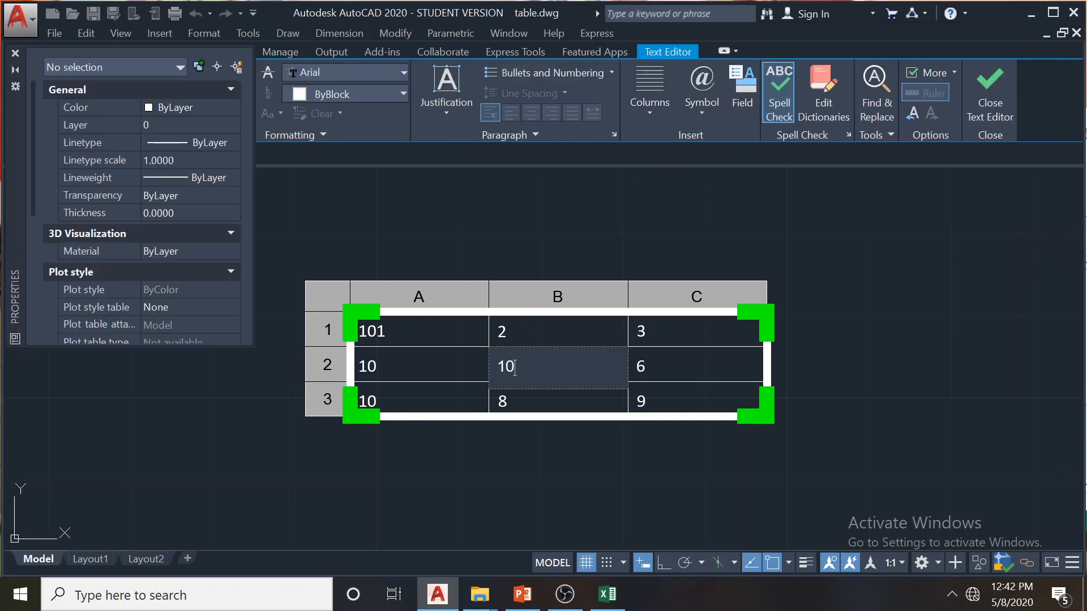
pyautogui.click(558, 226)
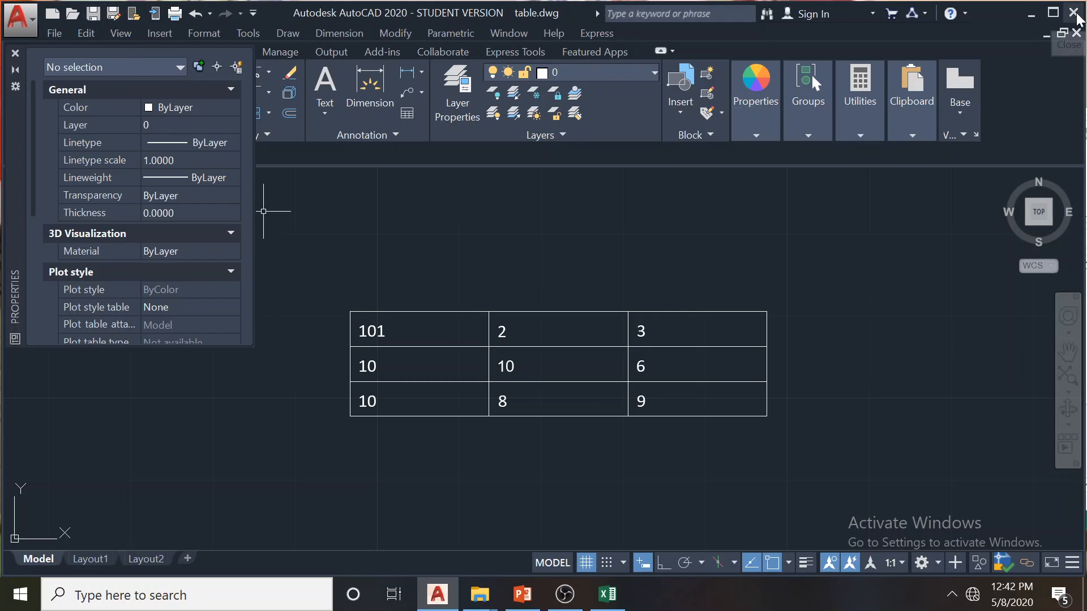
# Close the table drawing and AutoCAD, and reopen Book1 in Excel to check its cell values
pyautogui.click(1075, 34)
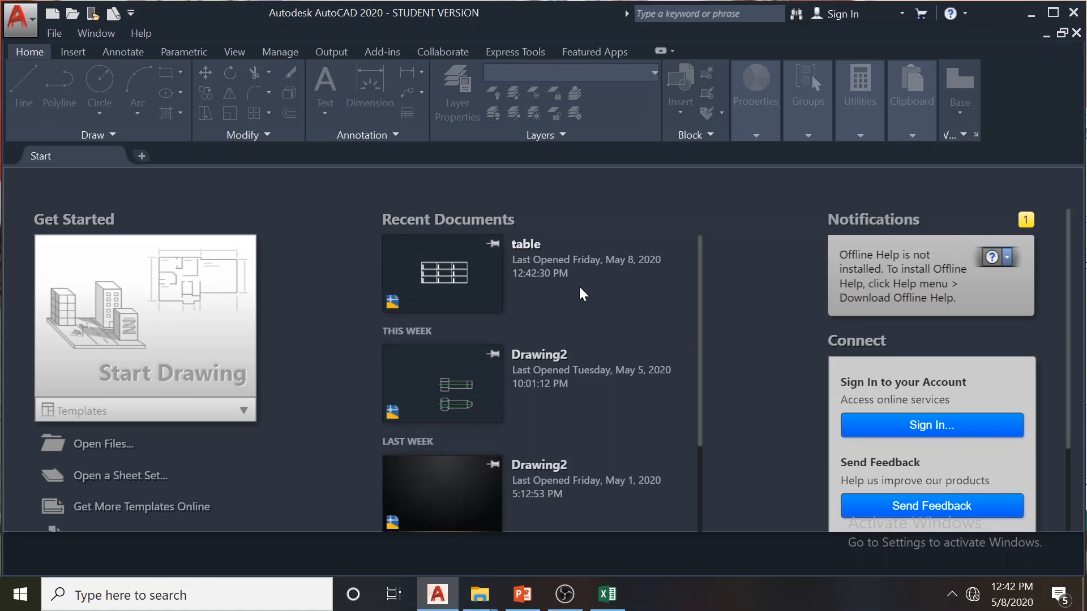
pyautogui.click(472, 283)
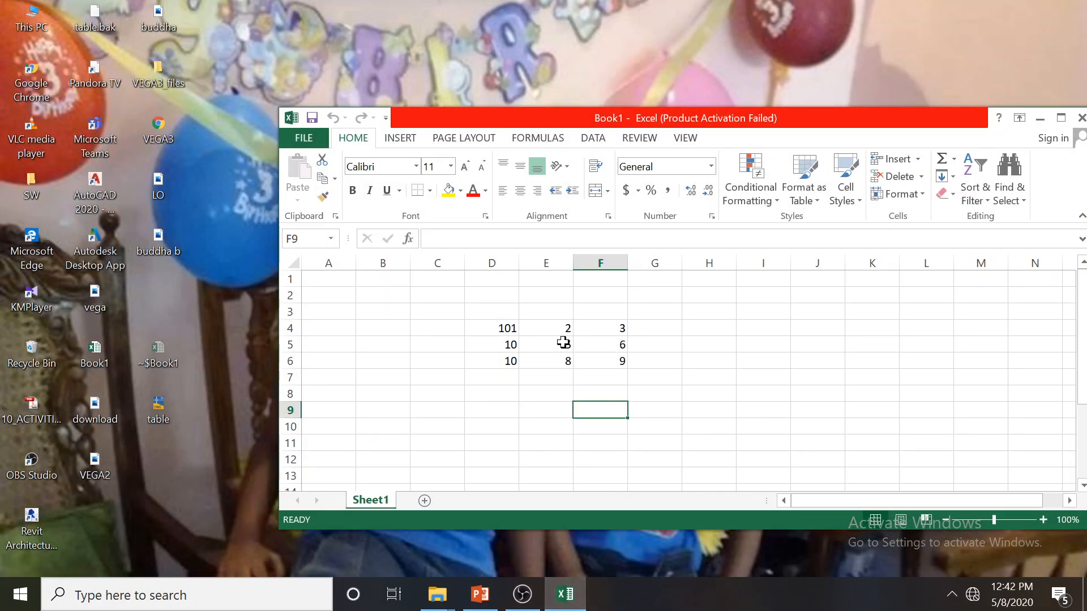
pyautogui.click(1081, 118)
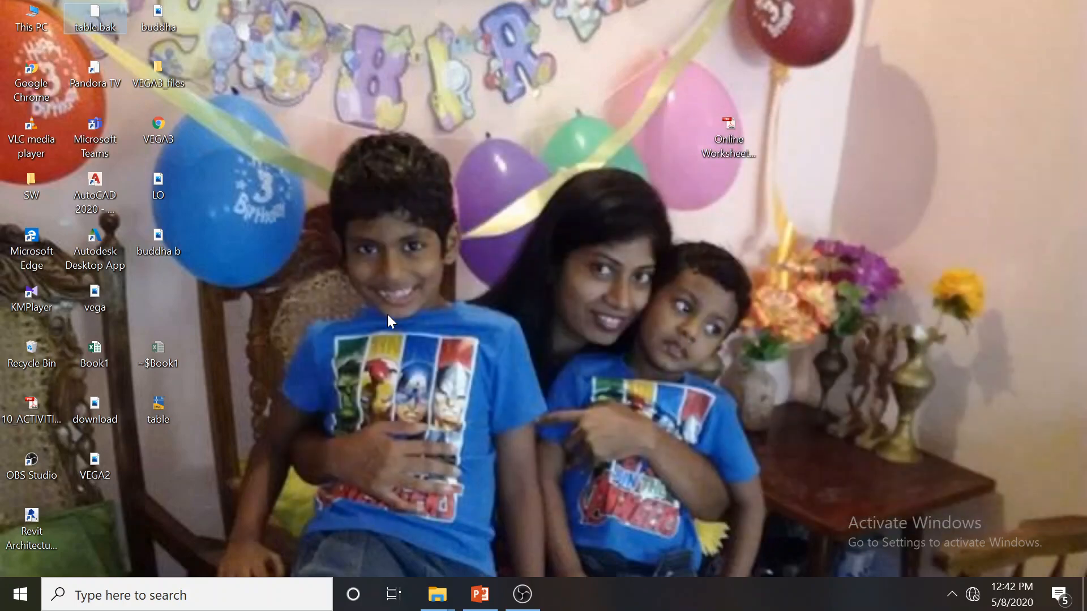
pyautogui.doubleClick(95, 348)
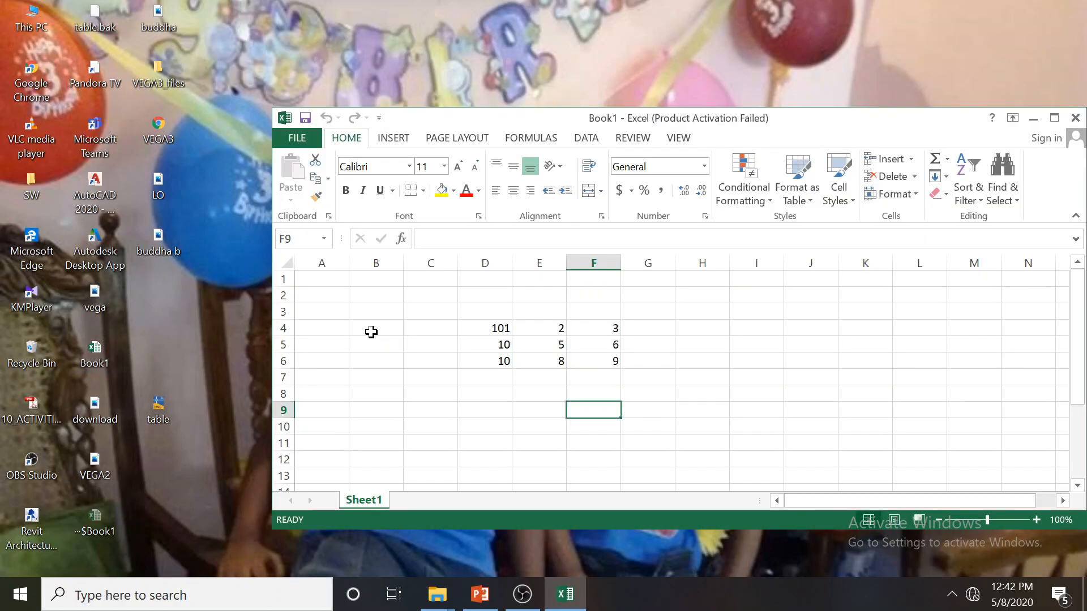
pyautogui.click(851, 496)
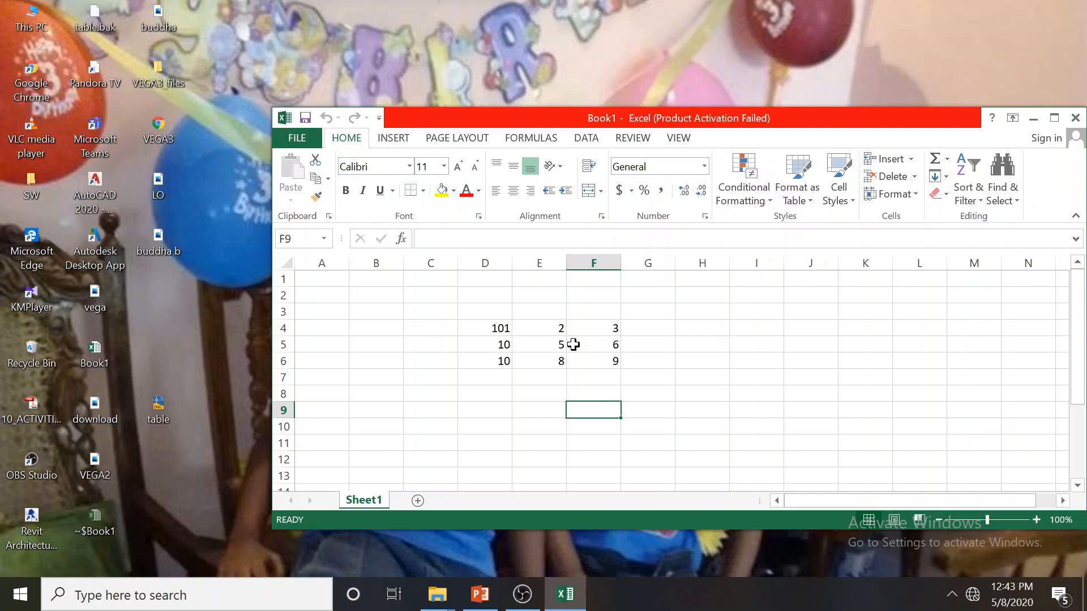
# Switch to PowerPoint and look through the Lecture 7 slides on tables, fonts and spelling, from slide 22 to slide 41
pyautogui.click(480, 594)
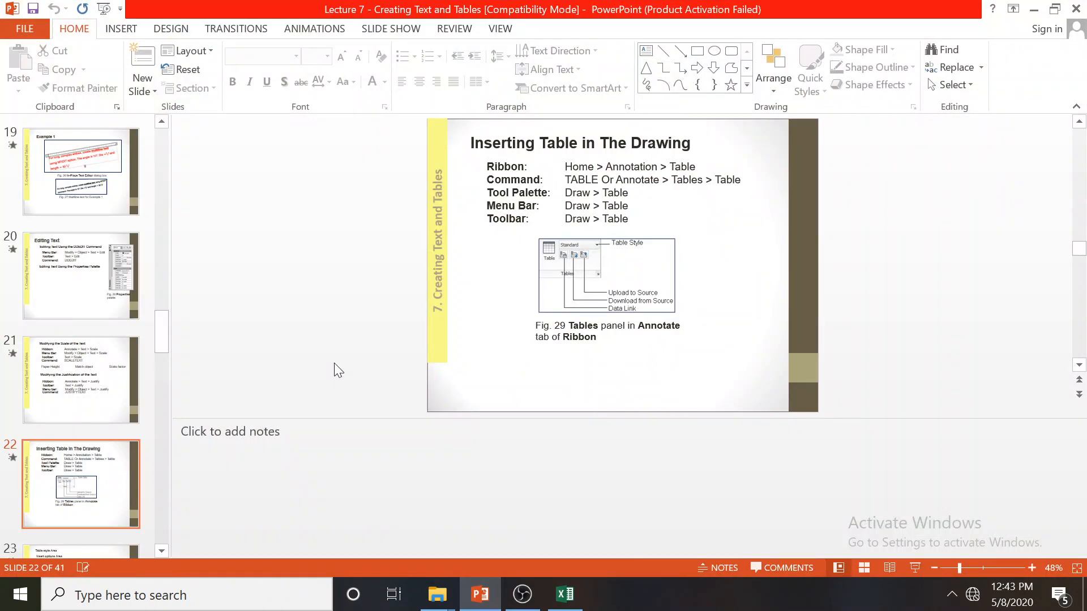
pyautogui.scroll(-2, 334, 364)
pyautogui.scroll(-2, 334, 363)
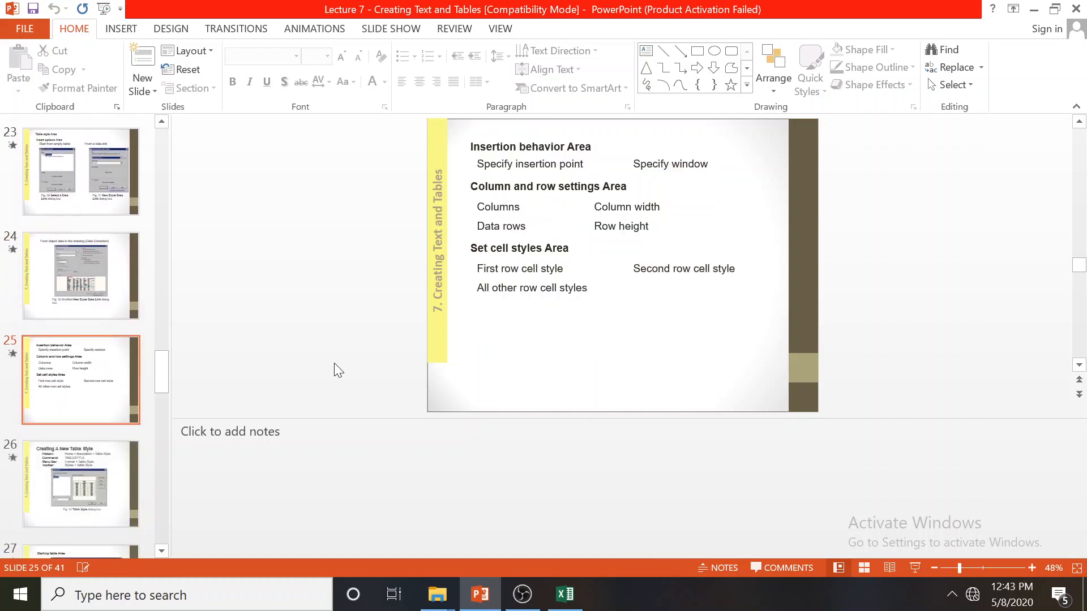
pyautogui.scroll(-2, 334, 370)
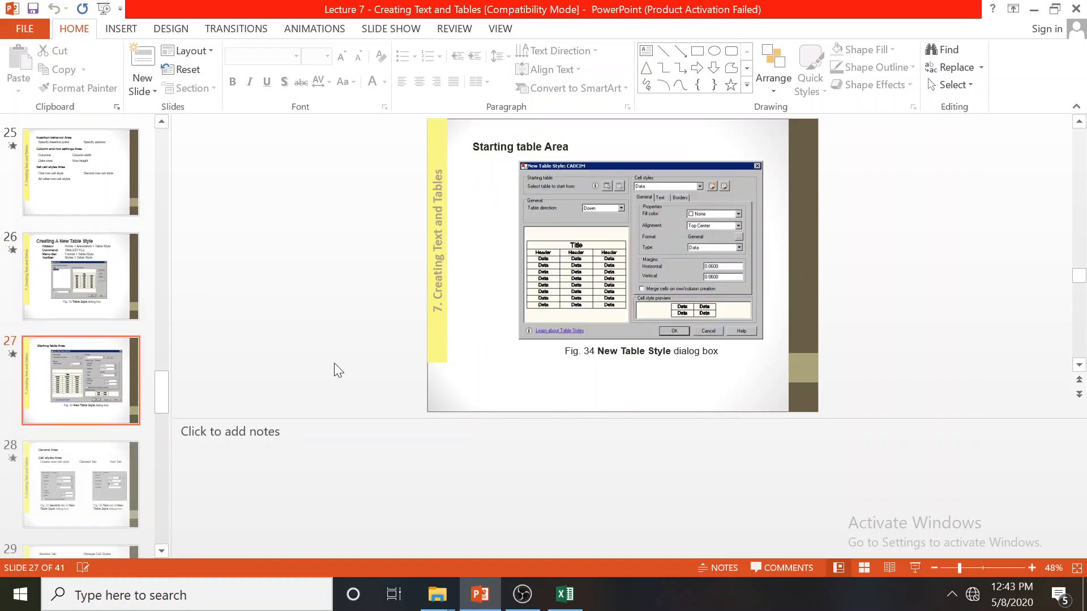
pyautogui.scroll(-1, 338, 371)
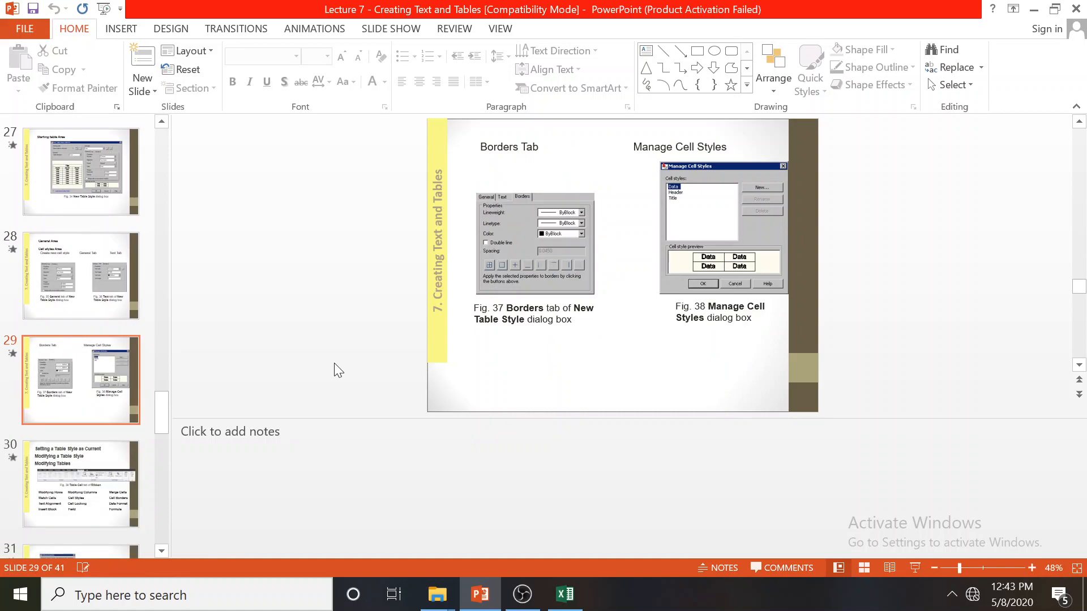
pyautogui.scroll(-3, 338, 371)
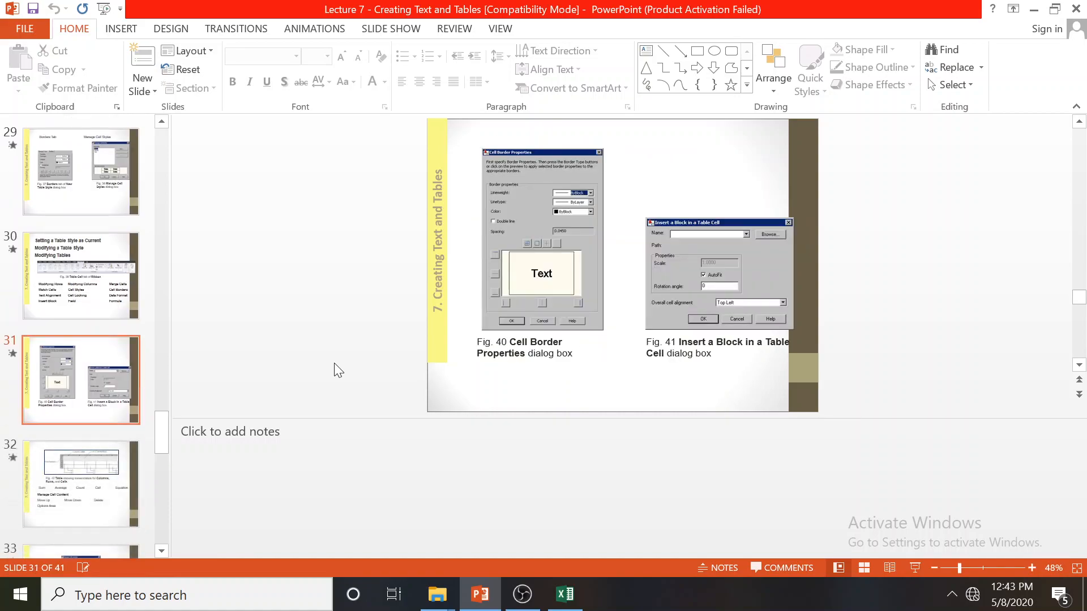
pyautogui.scroll(-4, 338, 371)
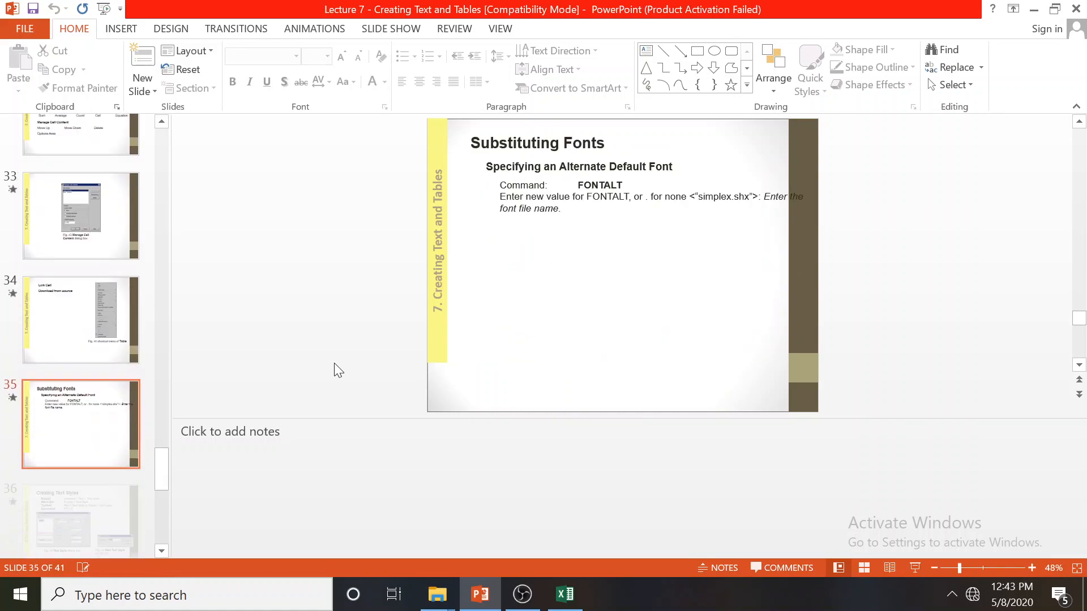
pyautogui.scroll(-3, 338, 371)
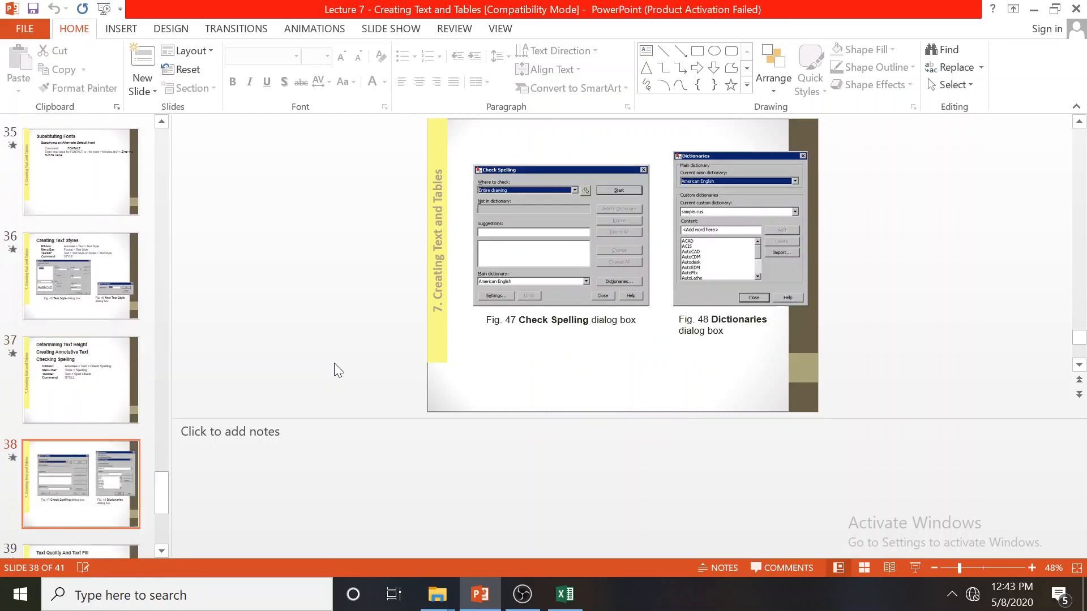
pyautogui.scroll(-2, 338, 371)
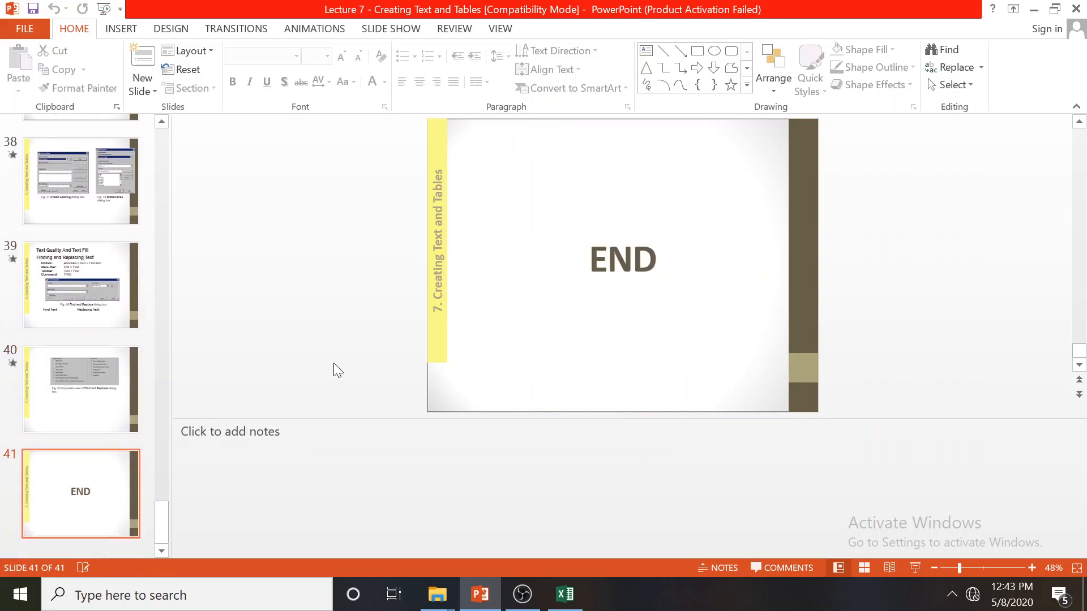
# Switch to the tutorials-doc folder, open "Tutorial 7 - Creating texts and tables" in Word and dismiss the Office activation wizard
pyautogui.moveTo(433, 589)
pyautogui.click(399, 518)
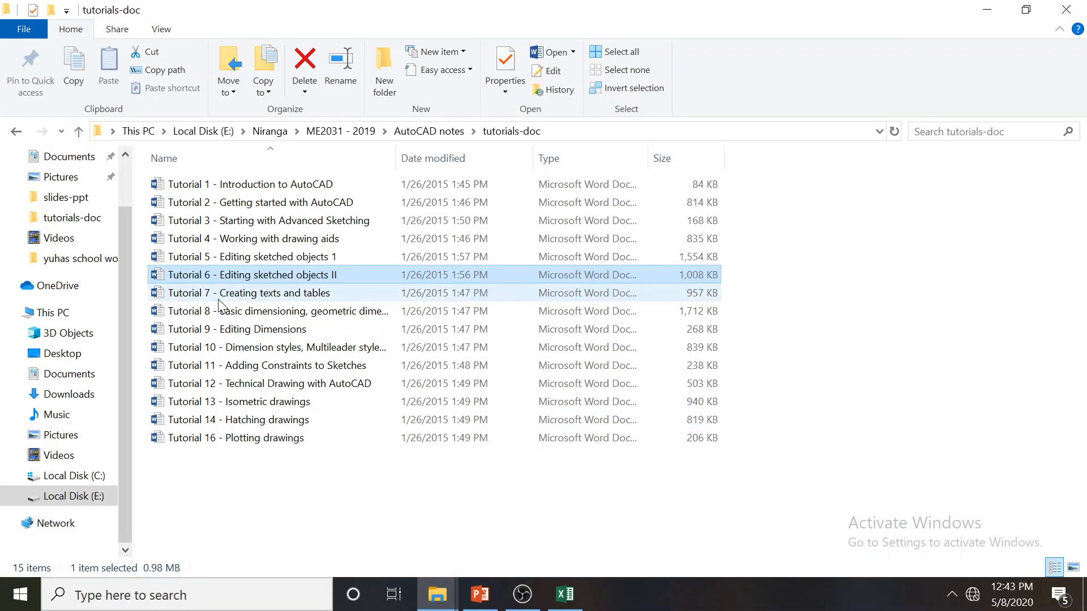
pyautogui.doubleClick(217, 296)
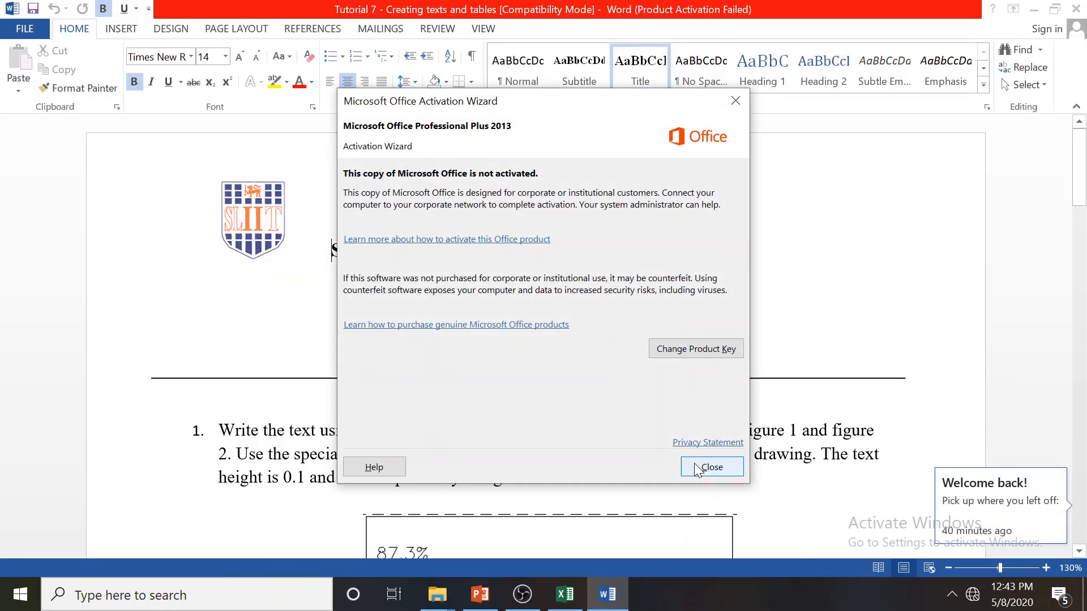
pyautogui.click(711, 466)
# Look through the Tutorial 7 exercises, examining the text-format drawing in Fig. 1 and the dimensioned drawings in Fig. 2
pyautogui.scroll(-10, 542, 283)
pyautogui.scroll(-1, 542, 284)
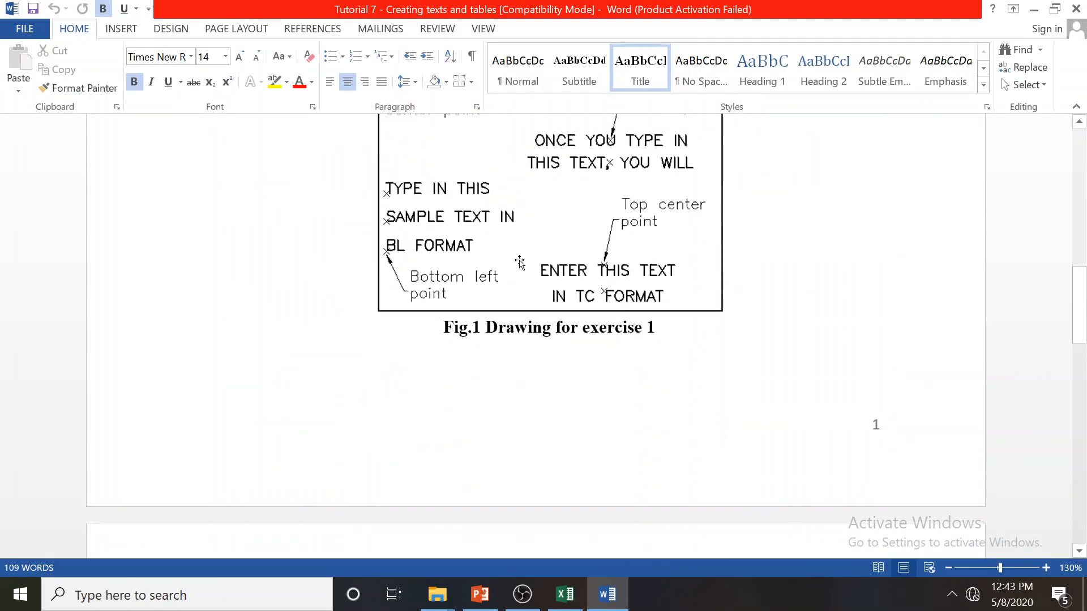
pyautogui.scroll(8, 566, 280)
pyautogui.scroll(-10, 575, 299)
pyautogui.scroll(-10, 514, 271)
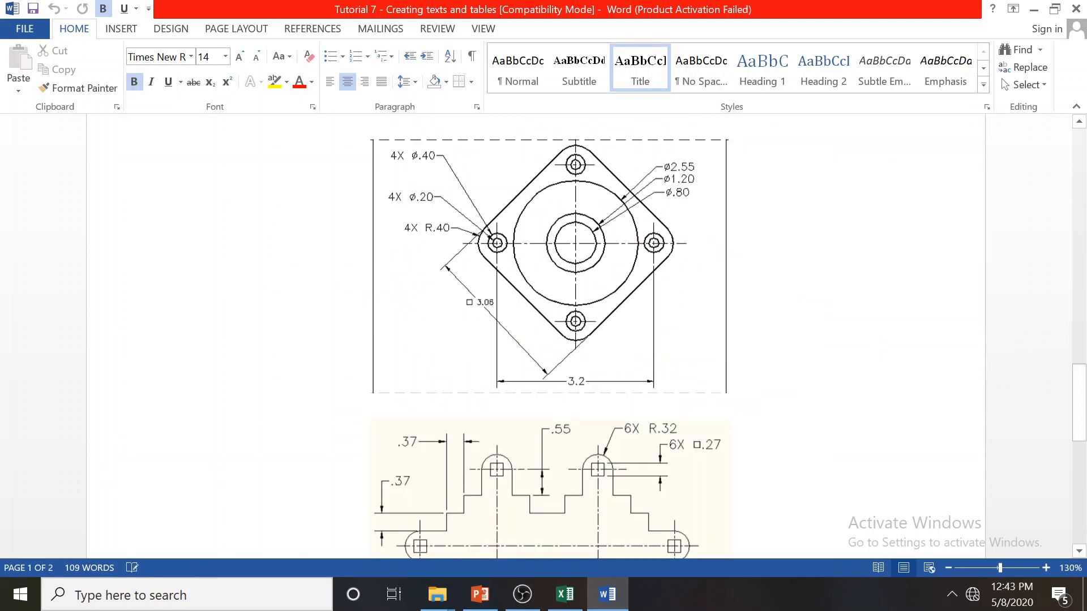
pyautogui.scroll(3, 514, 272)
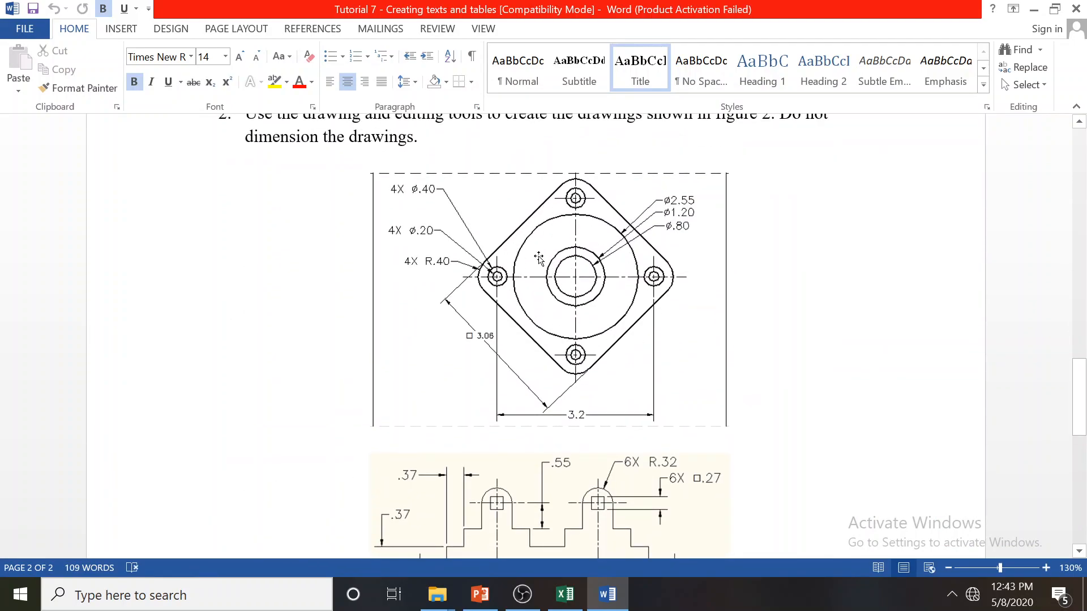
pyautogui.scroll(-10, 528, 260)
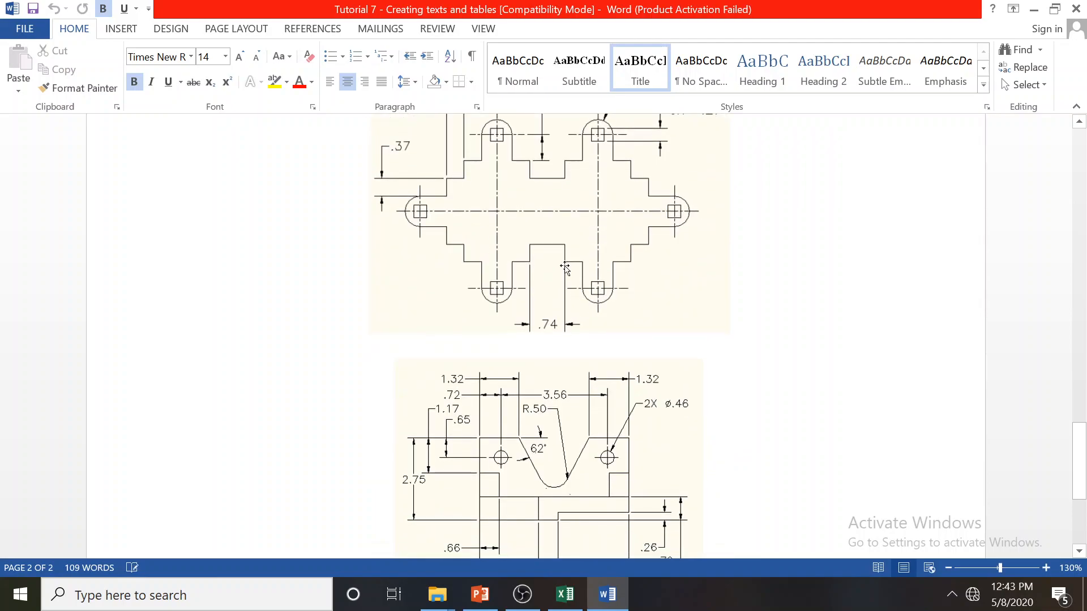
pyautogui.scroll(-3, 562, 274)
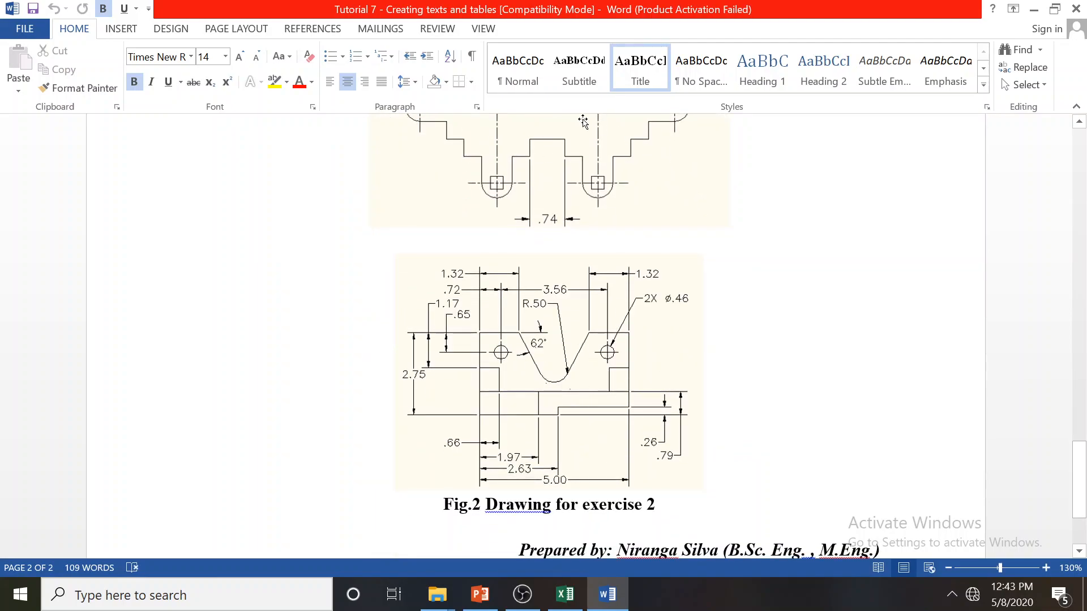
pyautogui.scroll(4, 658, 269)
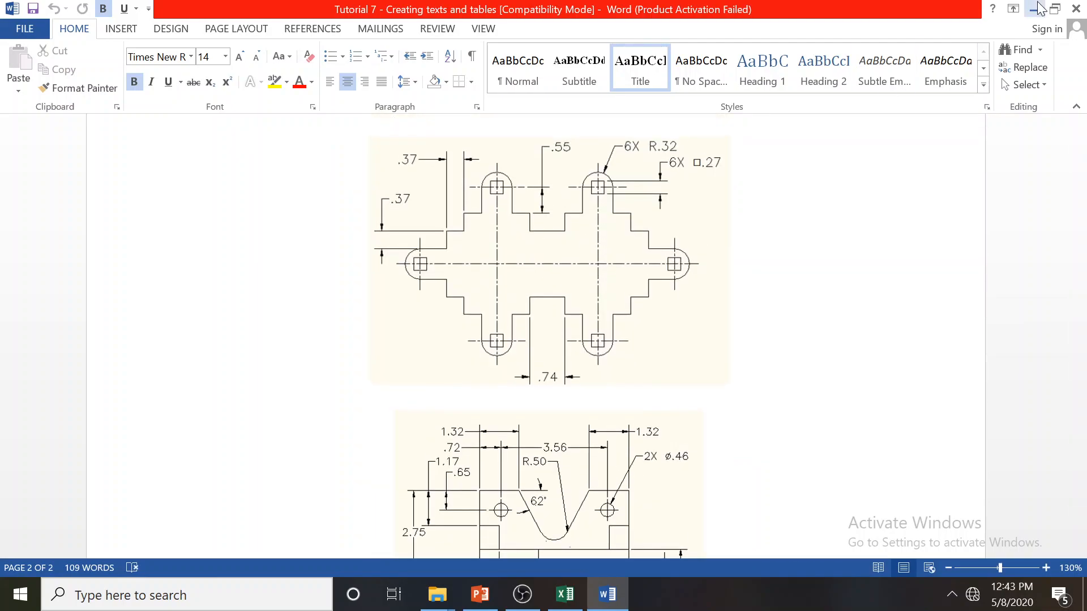
# Minimize Tutorial 7, open "Tutorial 6 - Editing sketched objects II" from the folder and look through its exercise drawings
pyautogui.click(1034, 9)
pyautogui.doubleClick(250, 276)
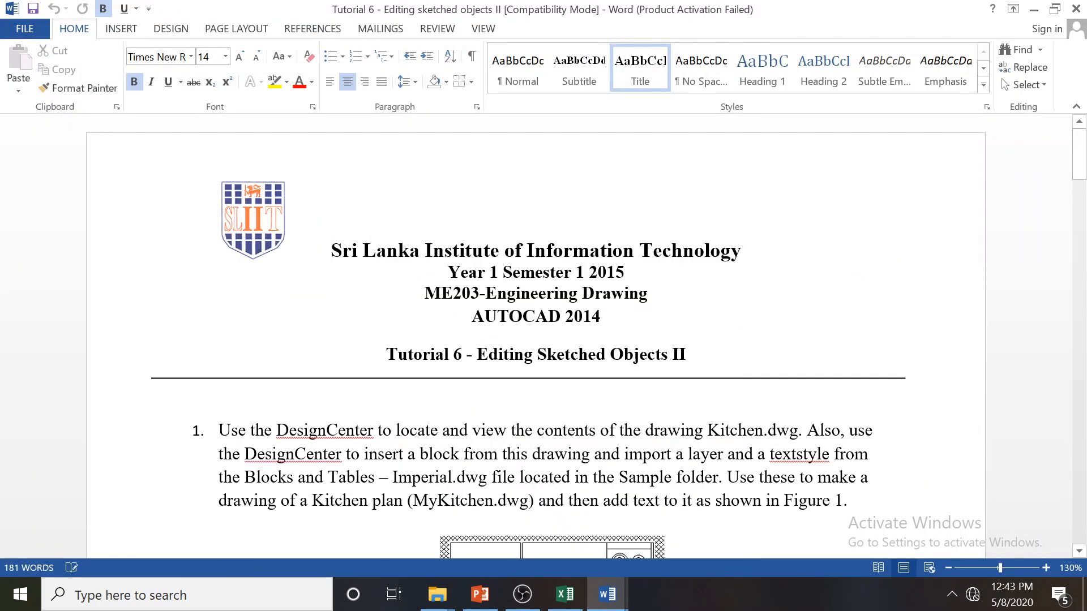
pyautogui.scroll(-8, 660, 297)
pyautogui.scroll(-5, 659, 297)
pyautogui.scroll(-8, 448, 320)
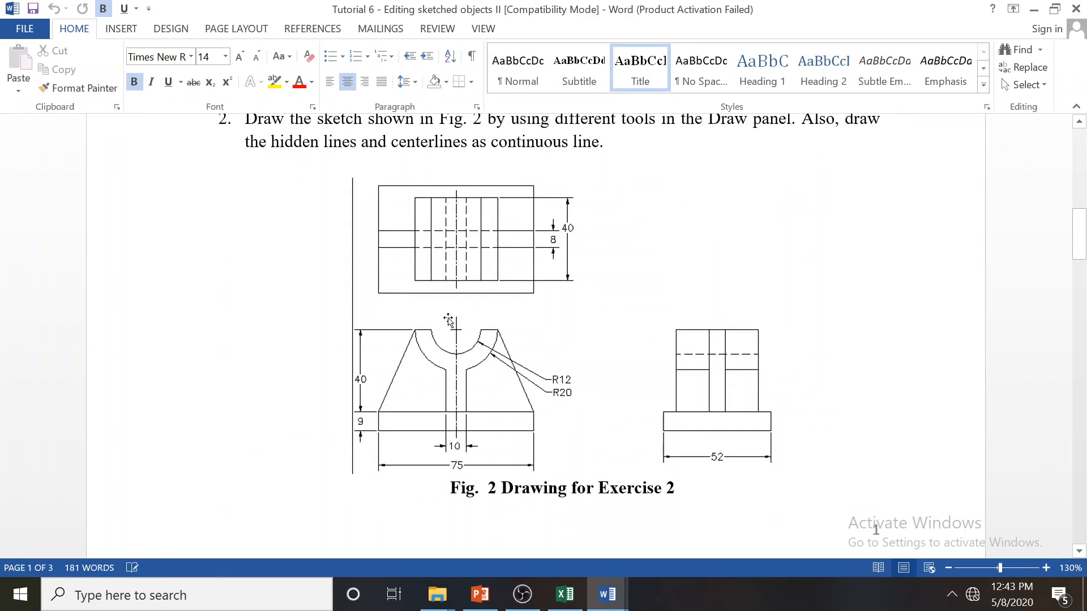
pyautogui.scroll(-20, 600, 304)
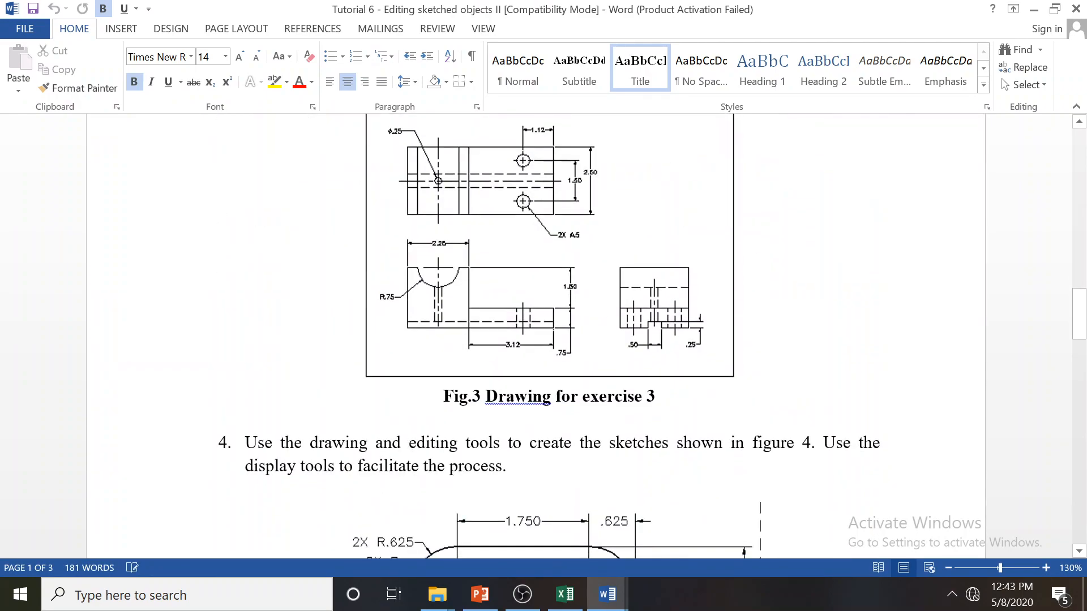
pyautogui.scroll(-20, 518, 209)
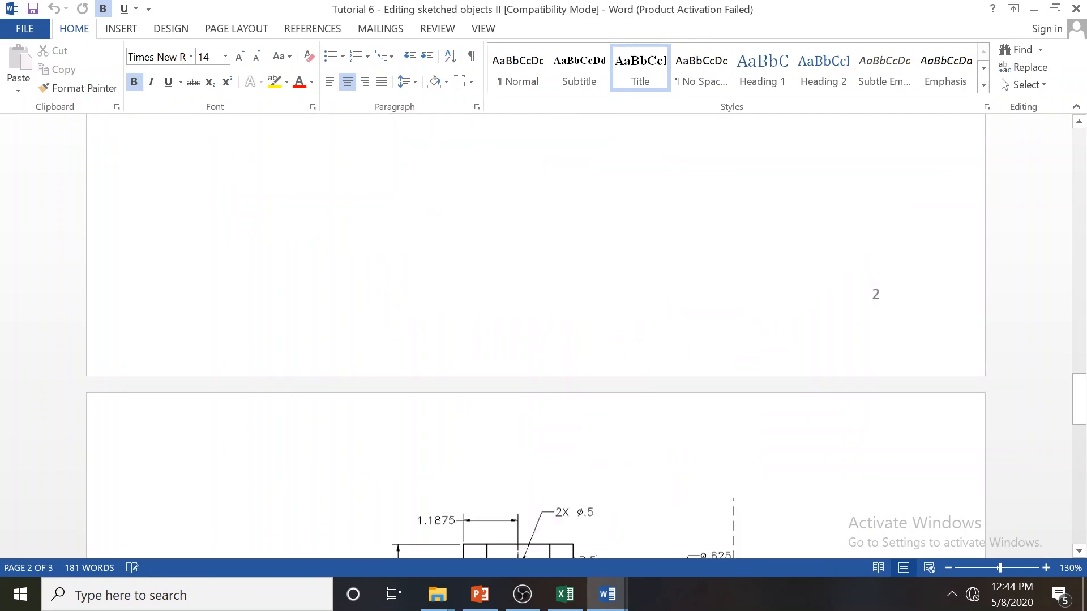
pyautogui.scroll(-8, 558, 271)
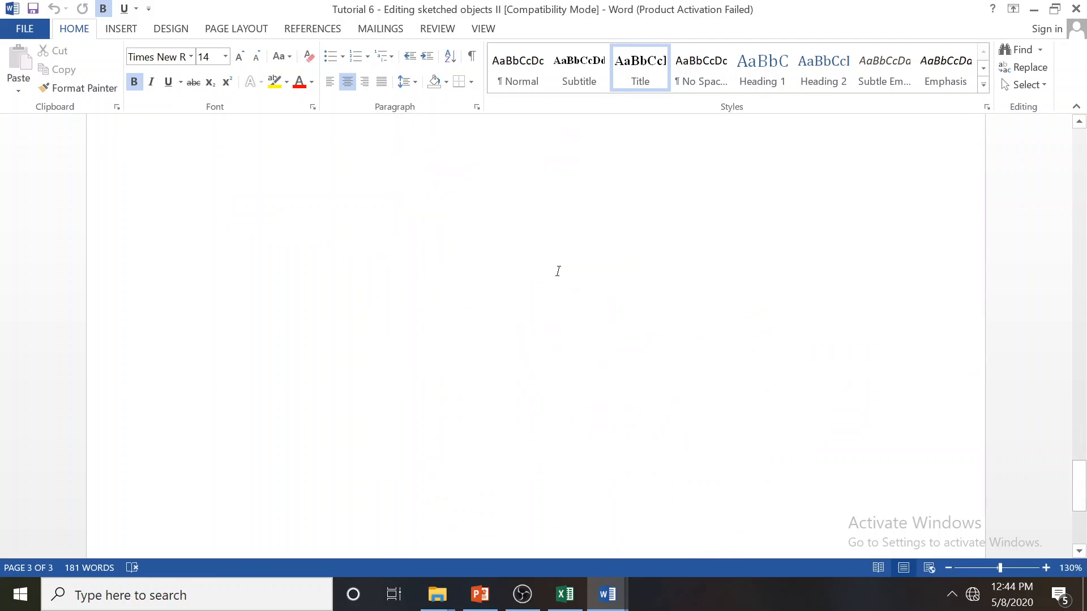
pyautogui.scroll(20, 555, 268)
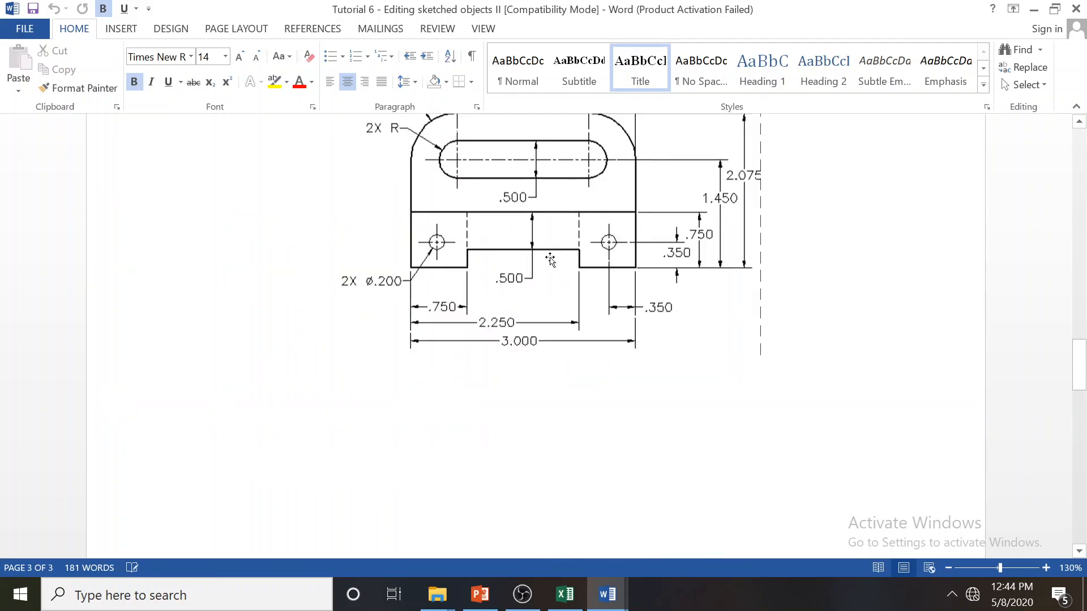